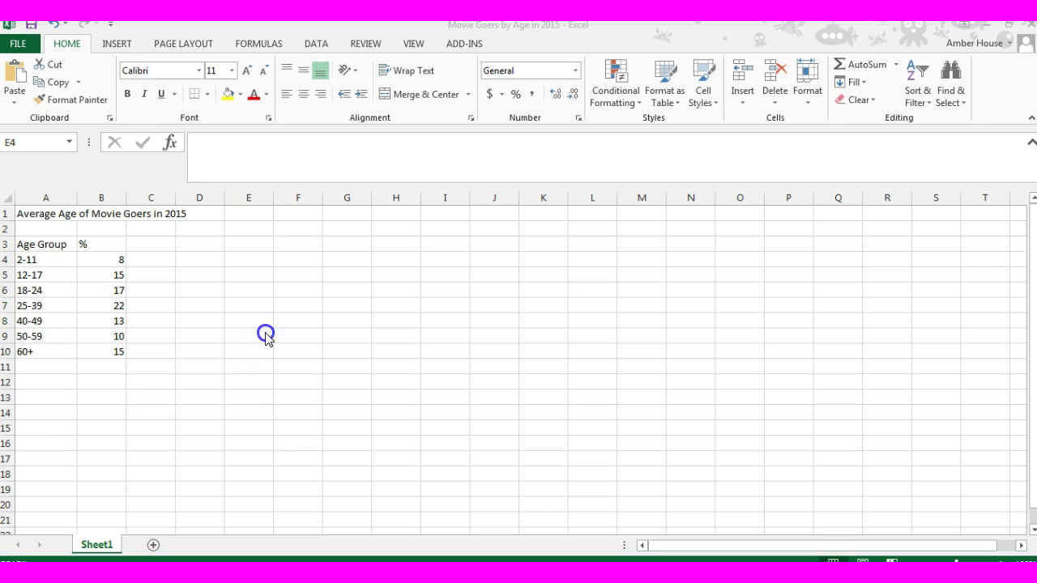
Set the title in cell A1 to font size 16 and make it bold.
click(249, 259)
click(76, 44)
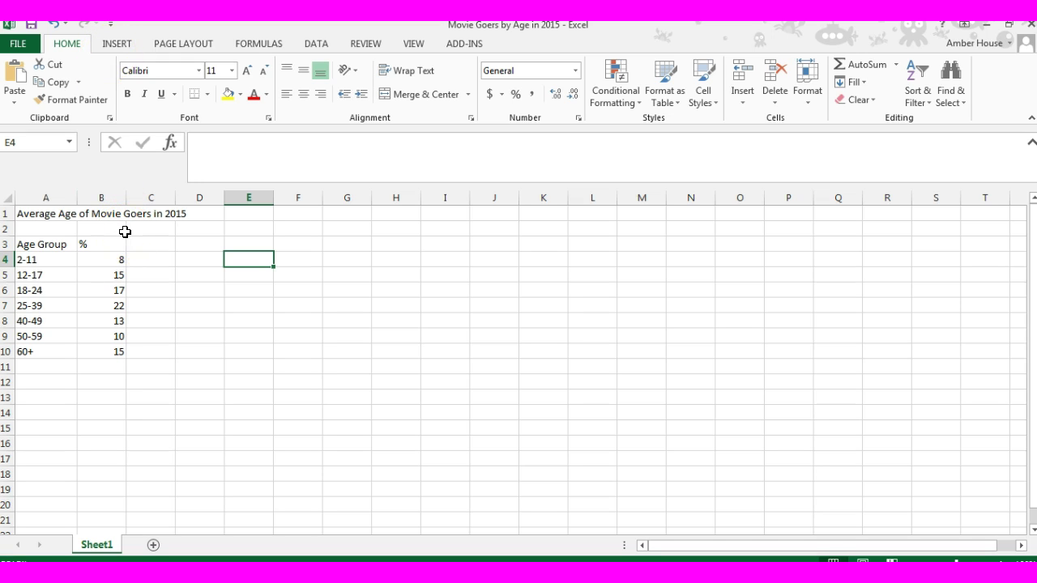
click(34, 214)
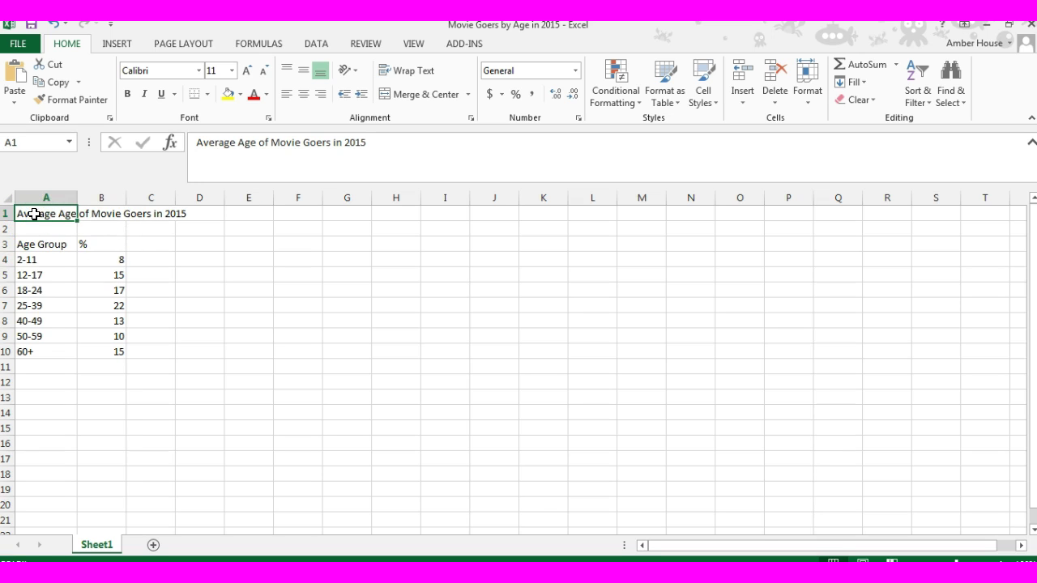
click(232, 70)
click(209, 175)
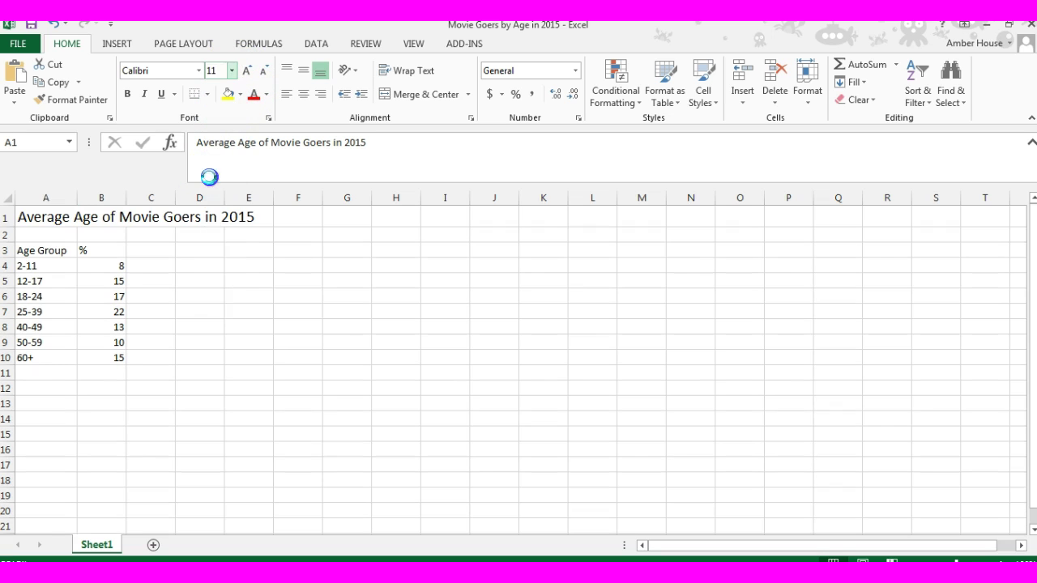
click(219, 286)
click(41, 214)
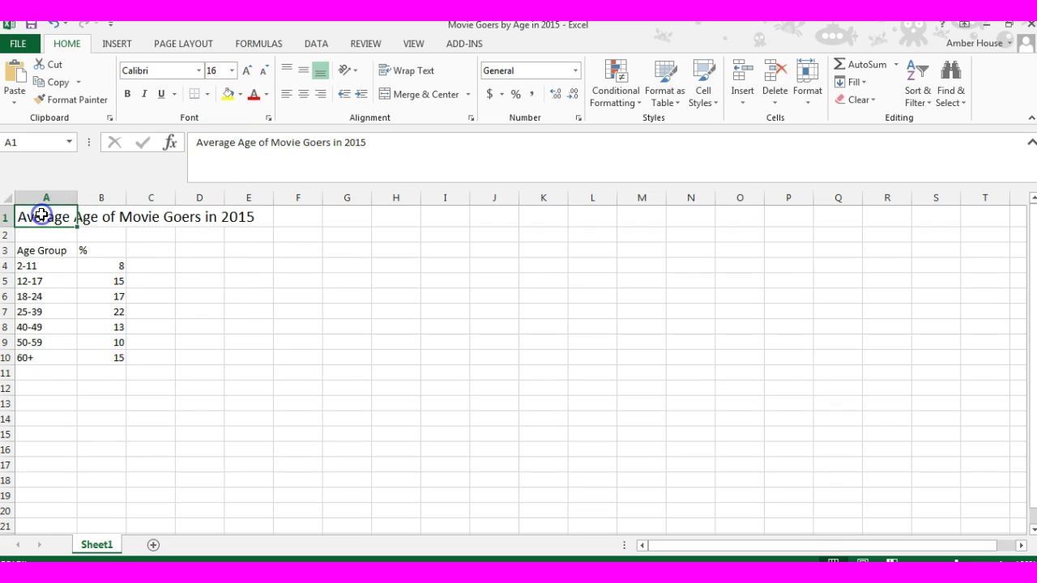
click(130, 98)
click(199, 295)
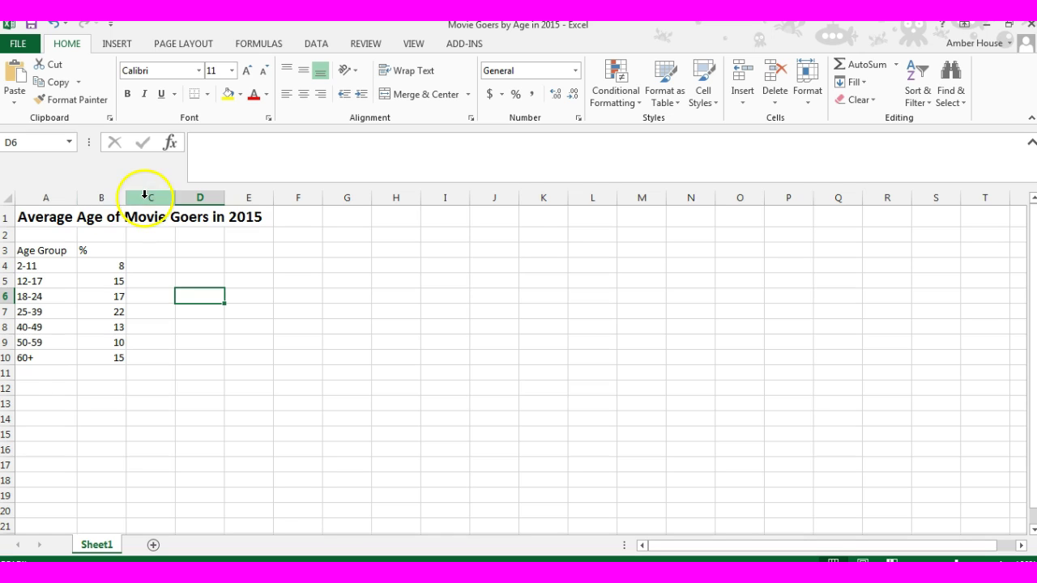
Try auto-fitting column A to the length of the title in A1, and undo the width change.
click(78, 200)
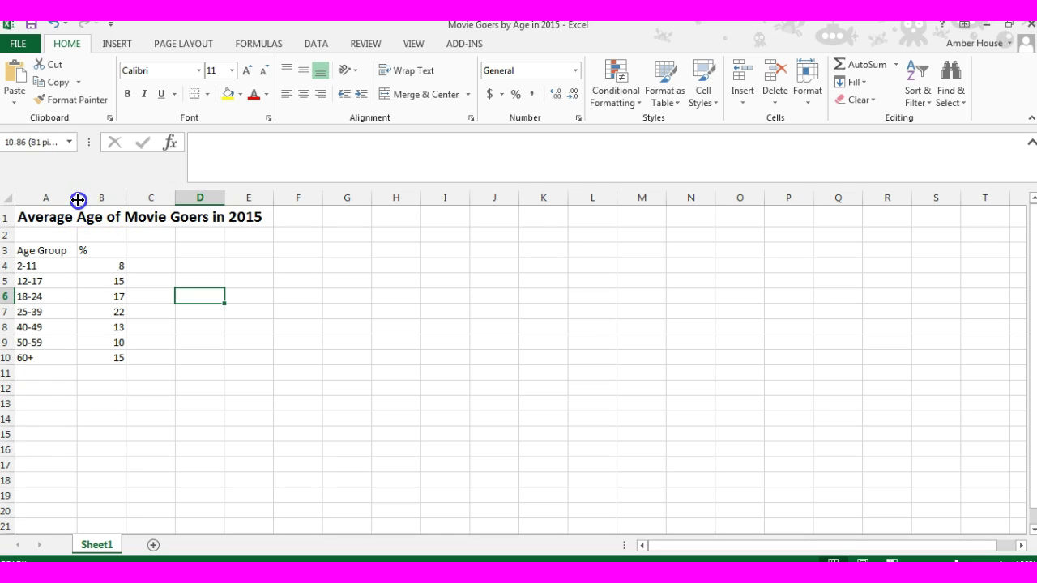
click(48, 217)
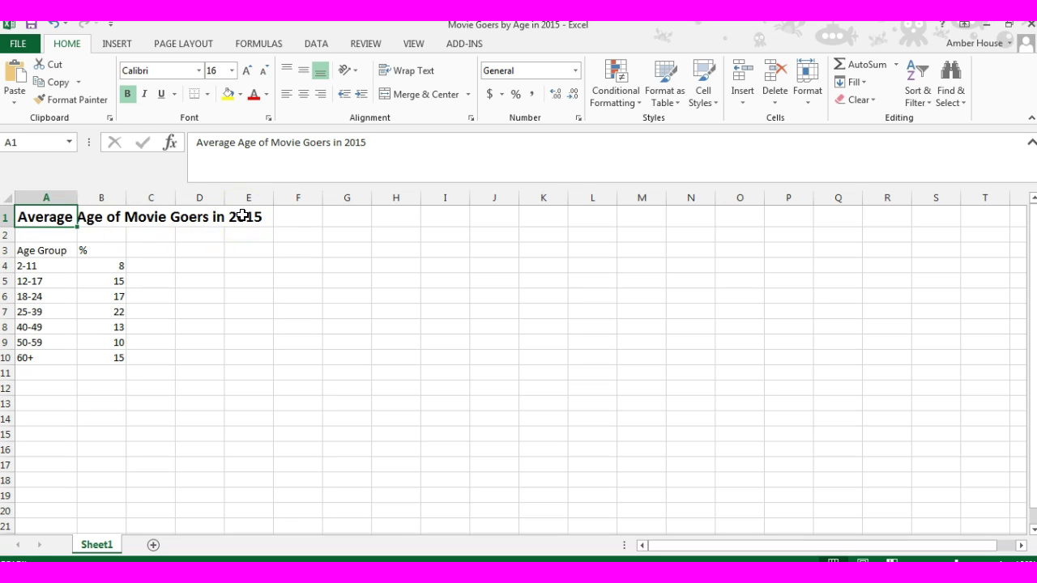
double_click(78, 198)
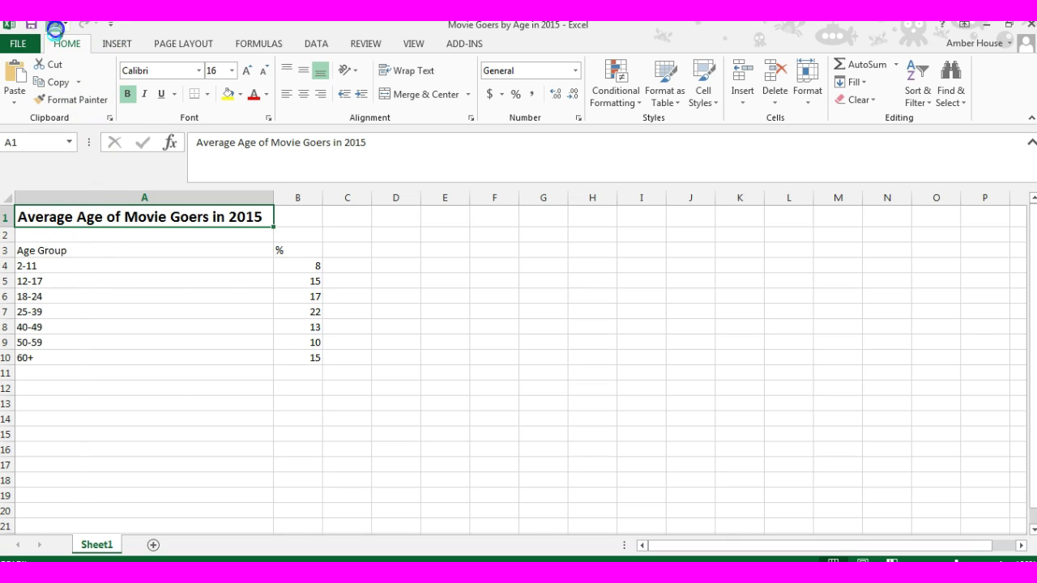
click(53, 24)
click(196, 279)
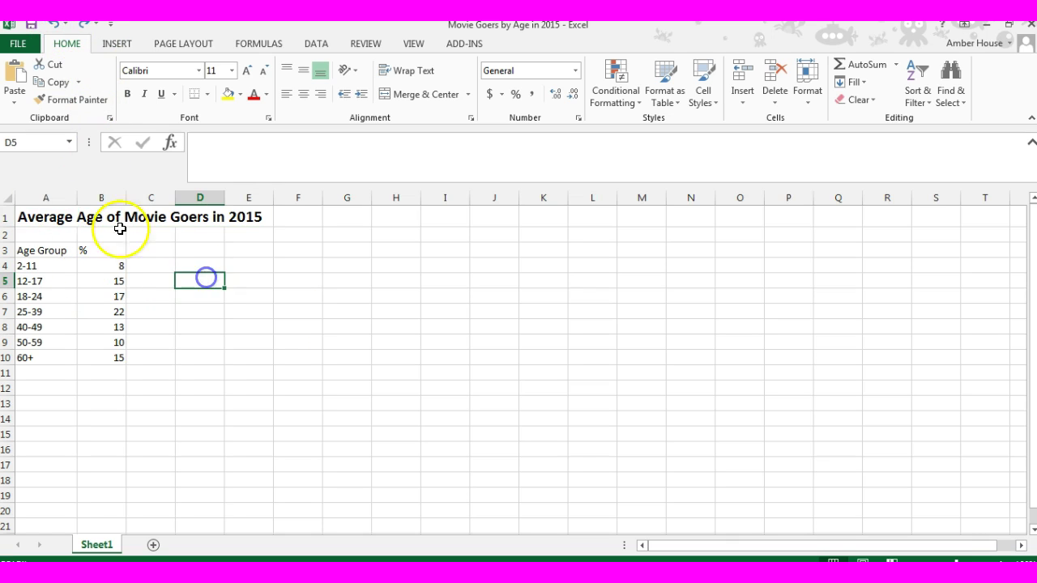
Try wrapping the title's text, and merge and center it across A1:E1 without wrapping instead.
click(39, 219)
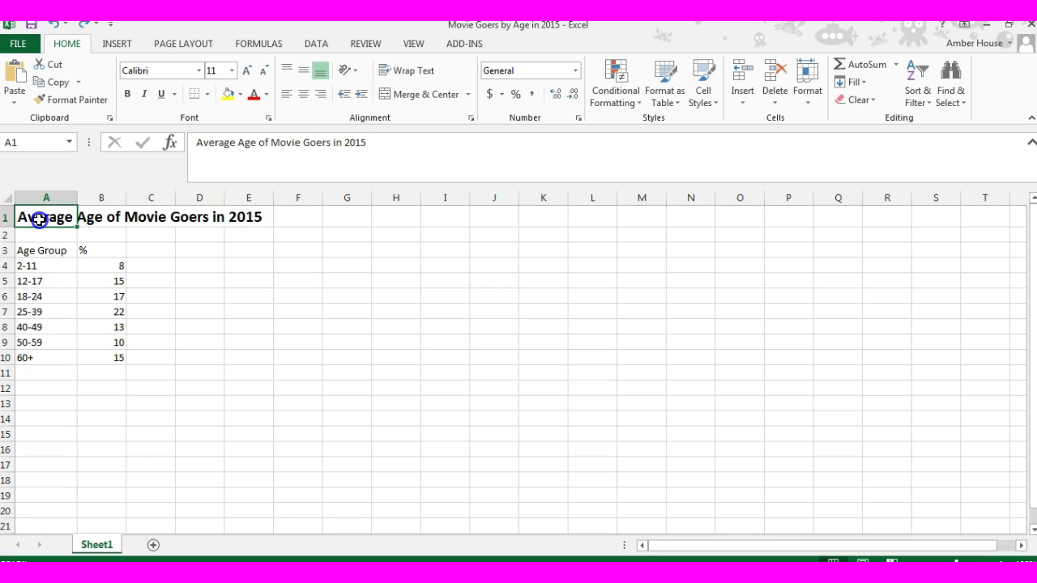
drag(50, 216, 246, 221)
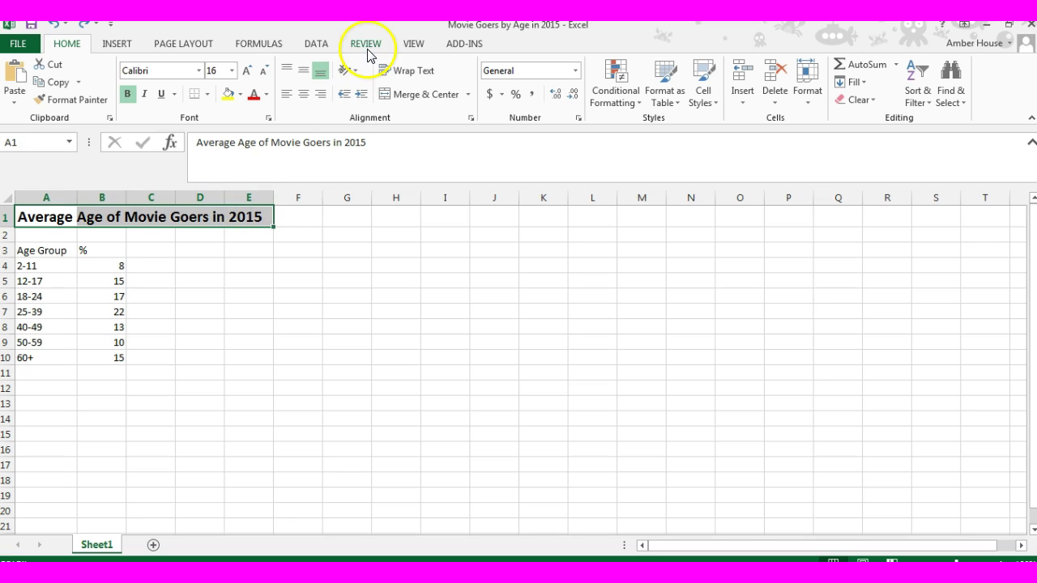
click(415, 73)
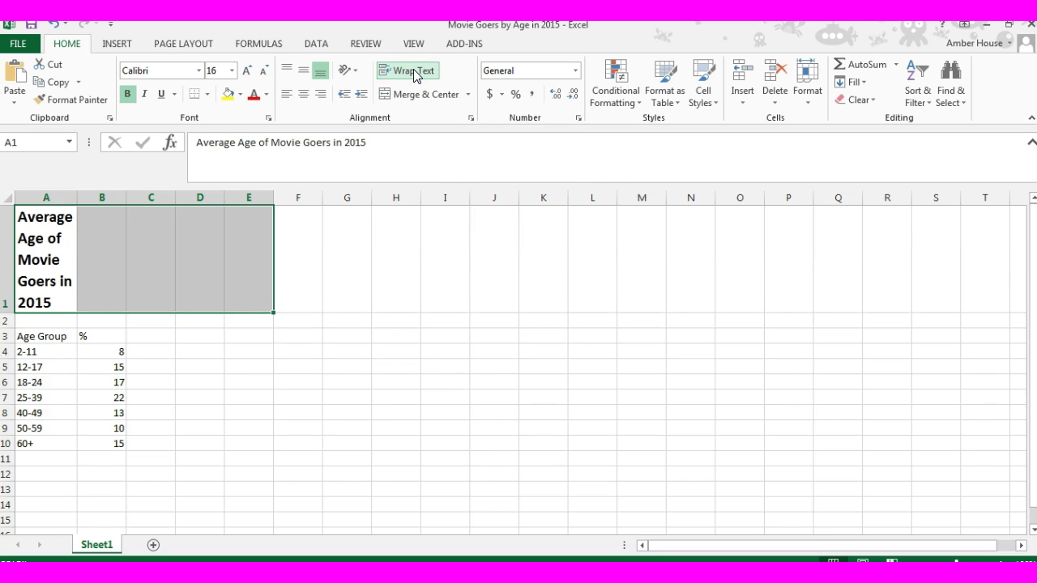
click(415, 73)
click(415, 95)
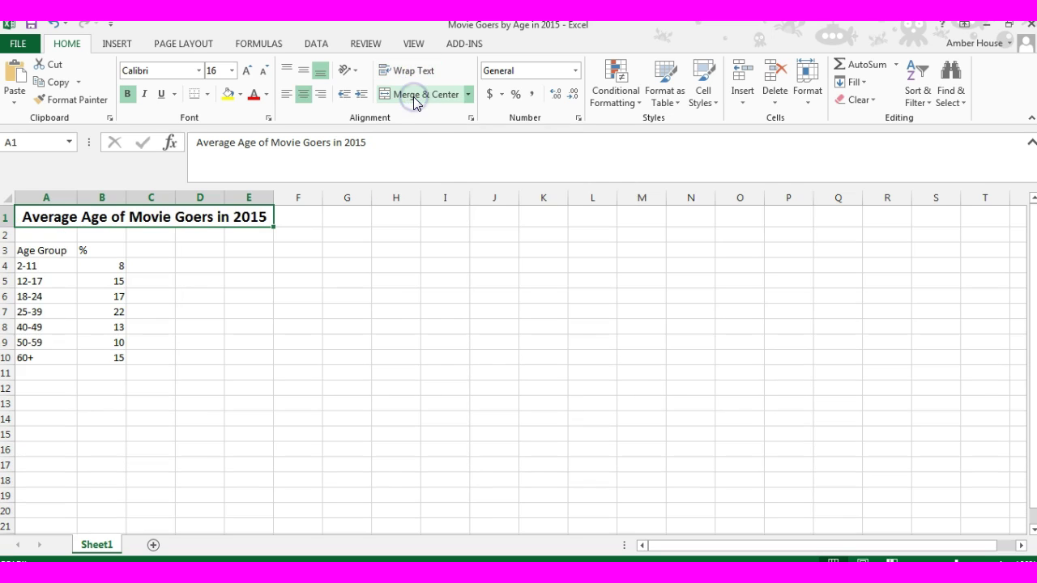
click(402, 290)
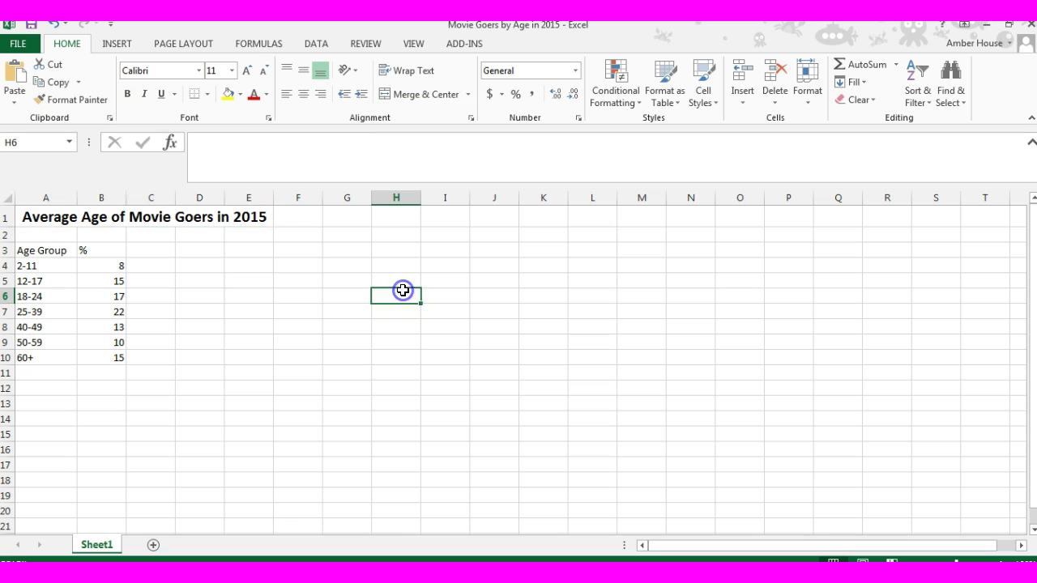
Auto-fit the widths of columns A and B to the age group and percentage data.
click(58, 216)
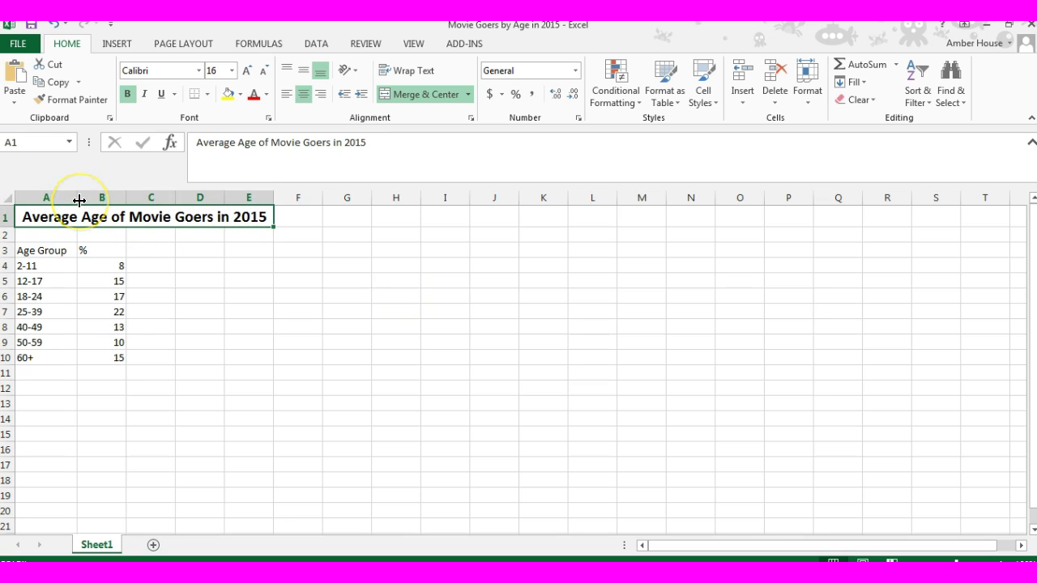
click(96, 247)
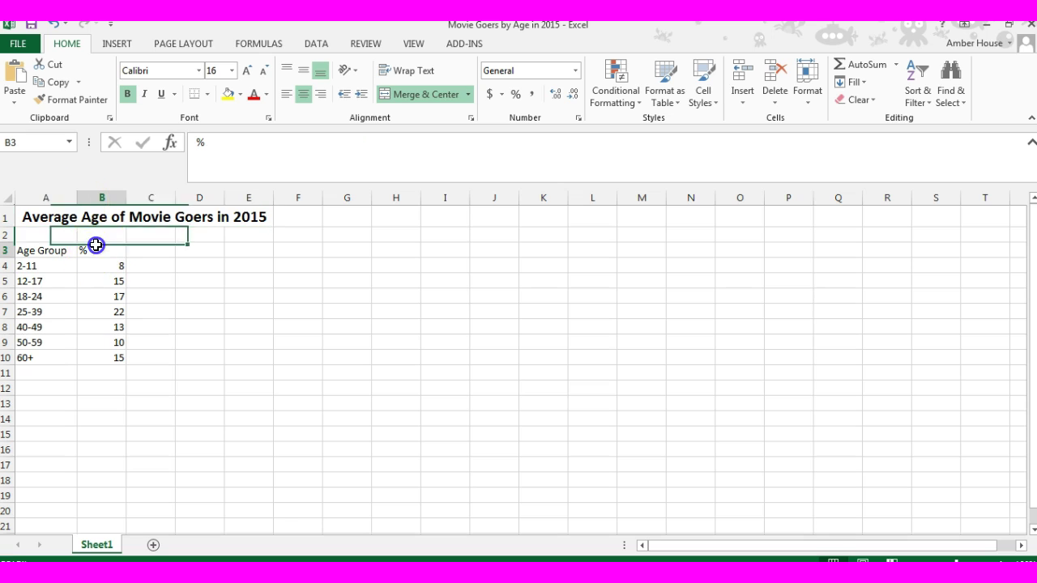
double_click(74, 199)
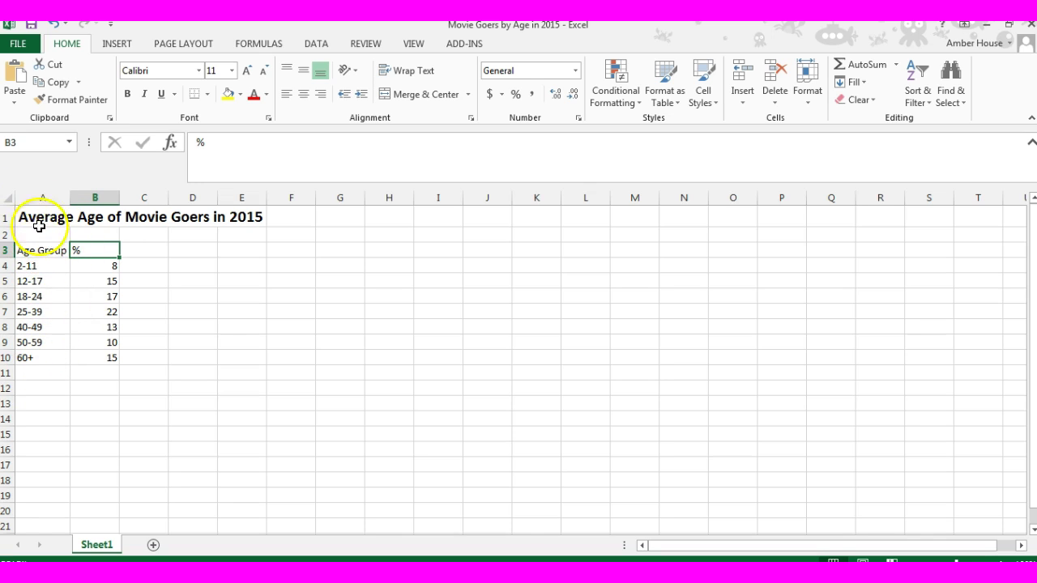
double_click(119, 197)
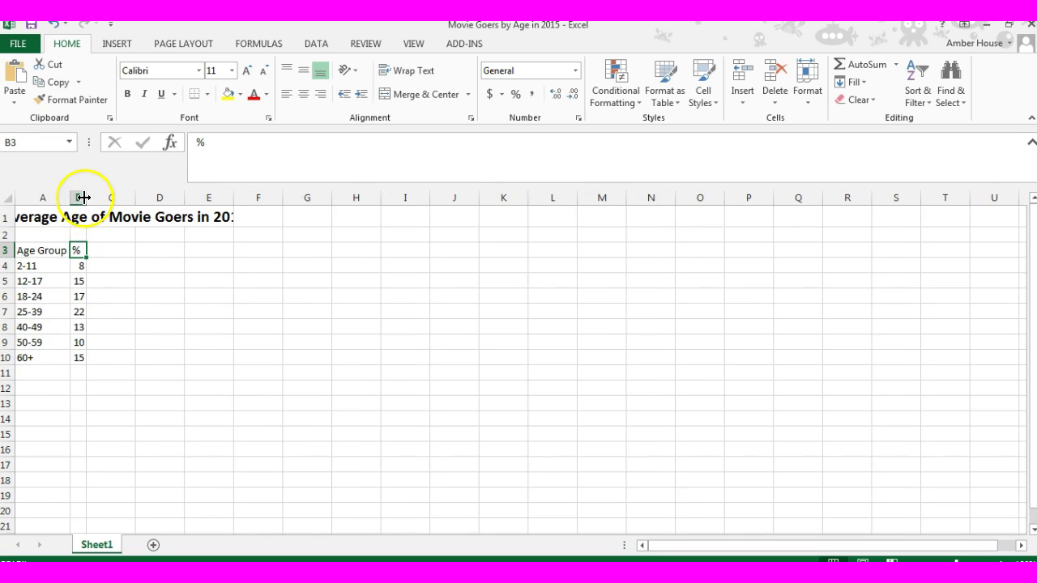
Widen column B slightly by hand, to a width of about 5.43.
drag(86, 198, 98, 199)
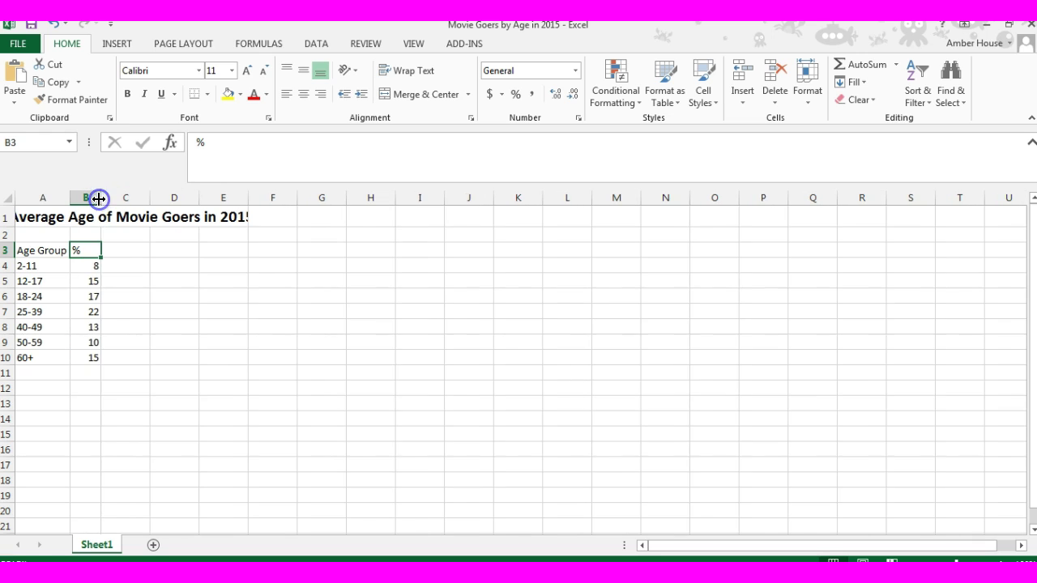
click(219, 248)
mouse_move(99, 200)
mouse_down()
mouse_move(330, 181)
mouse_move(102, 201)
mouse_up()
Give column B a slightly narrower exact width using the Column Width setting.
click(93, 198)
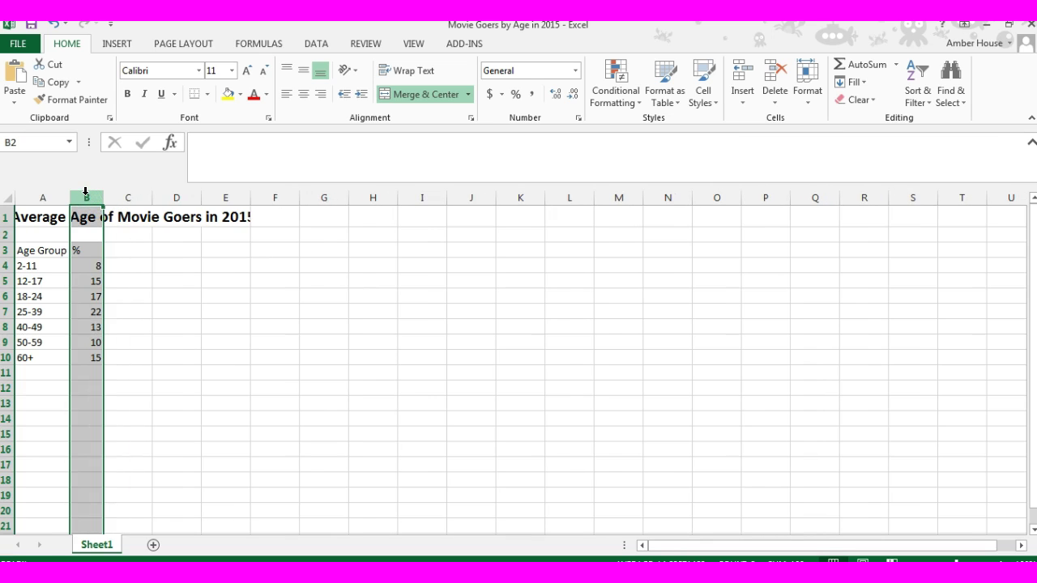
right_click(86, 198)
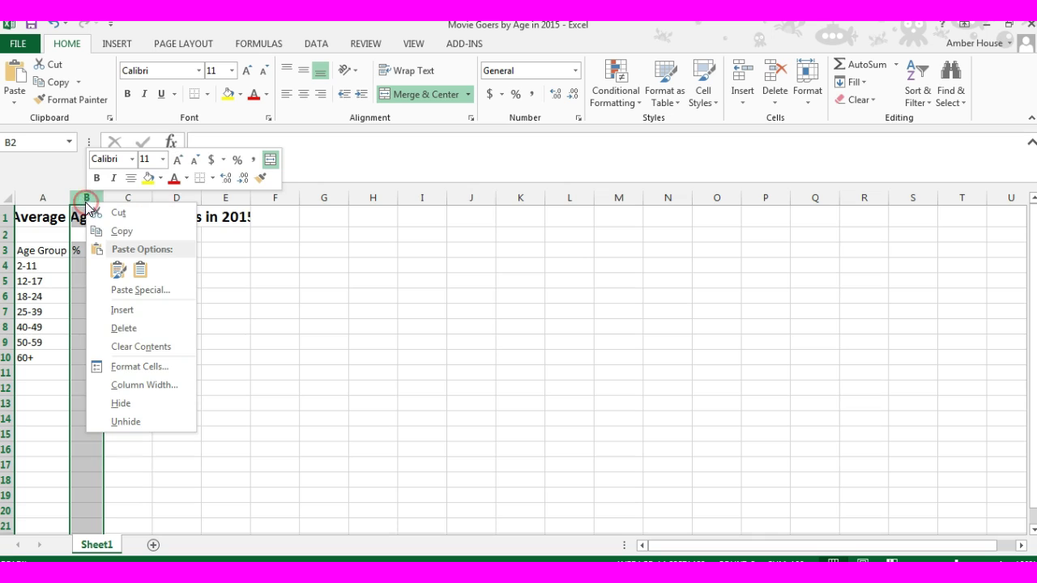
click(131, 384)
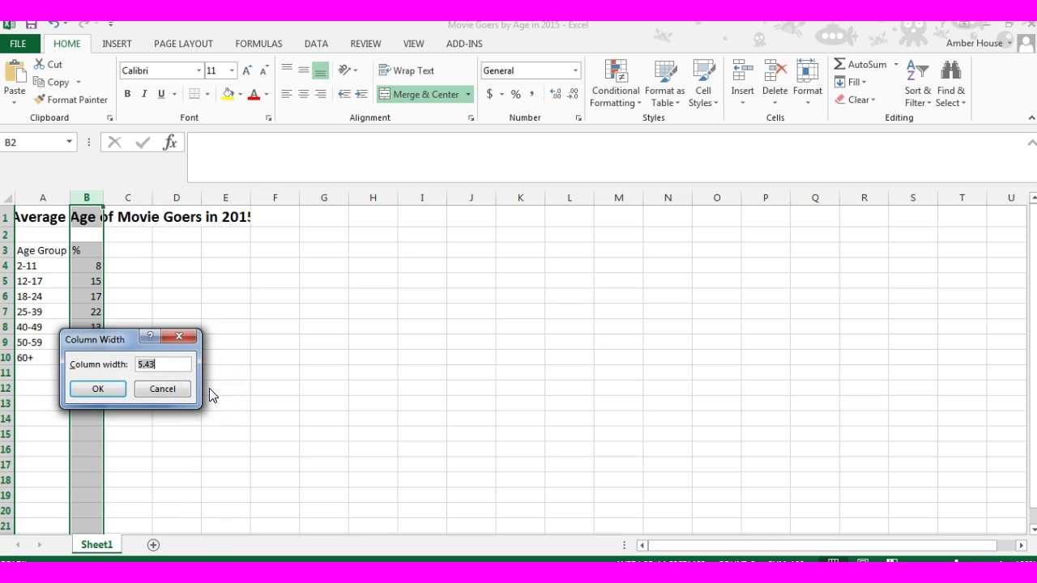
key(Return)
click(211, 387)
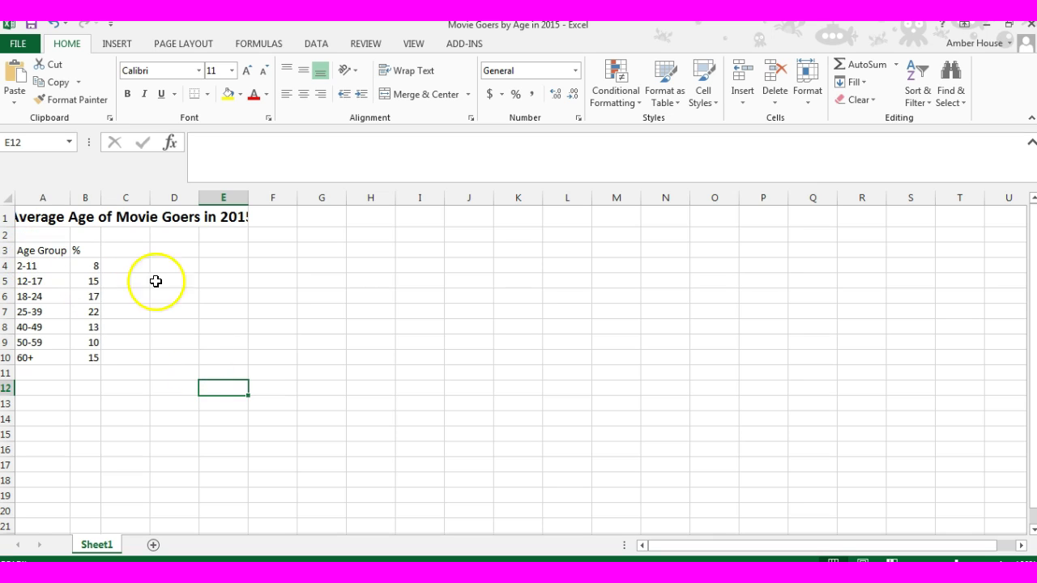
Widen columns C and D so the whole title fits inside its merged cell.
click(39, 217)
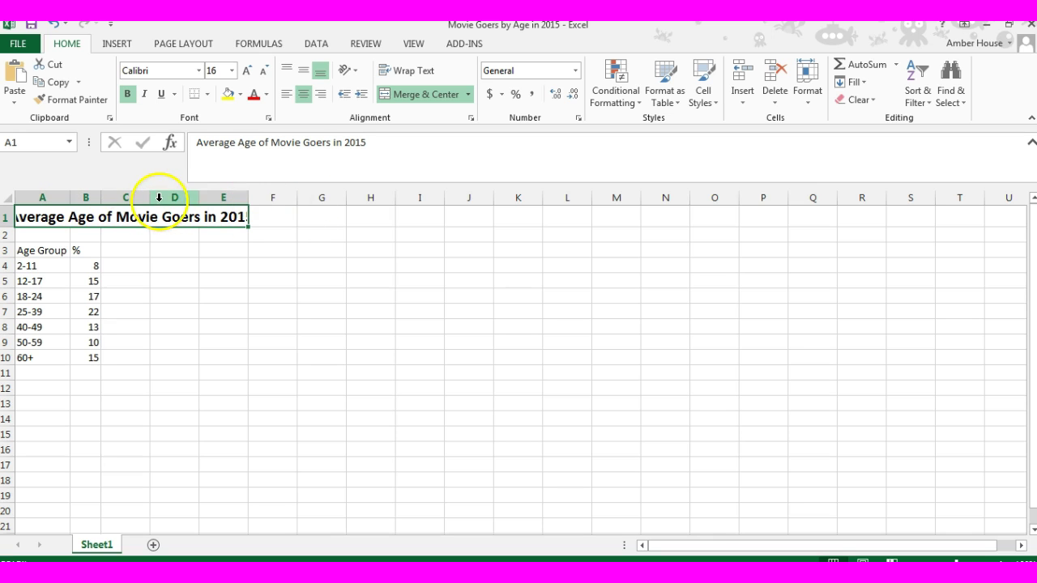
drag(150, 202, 222, 199)
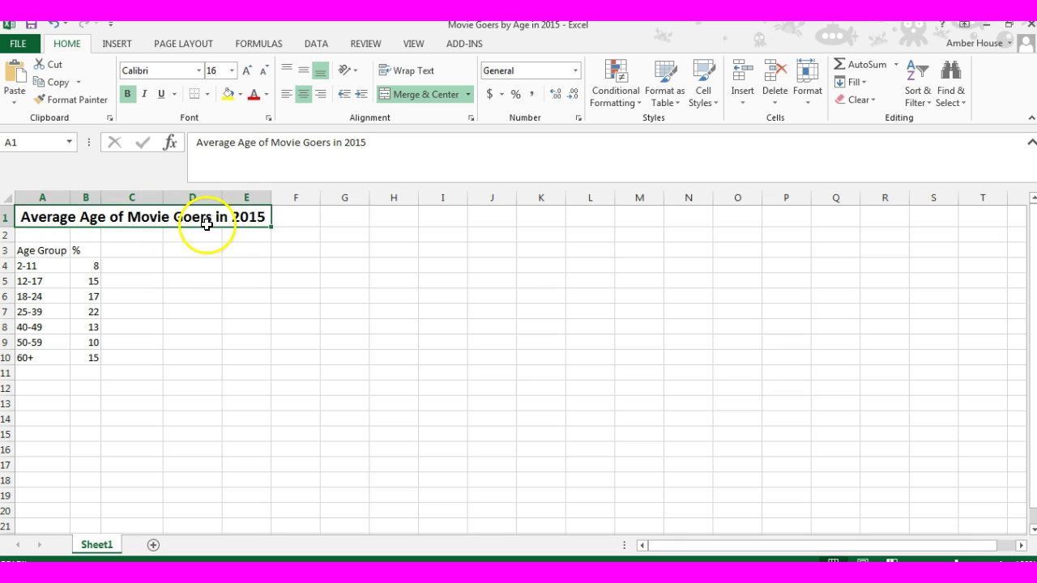
click(170, 289)
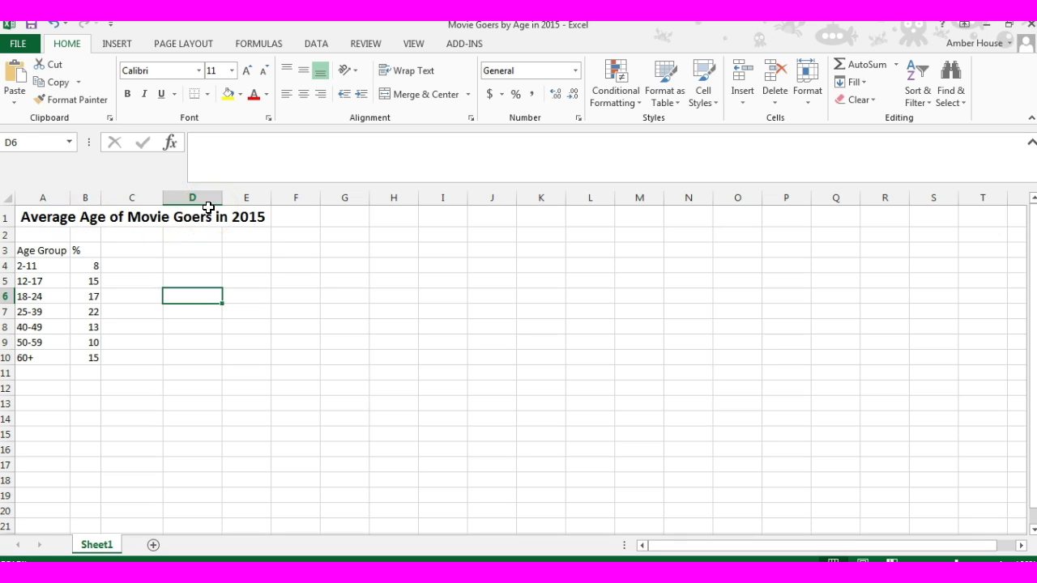
Apply All Borders to the age group and percentage data in A4:B10.
click(47, 266)
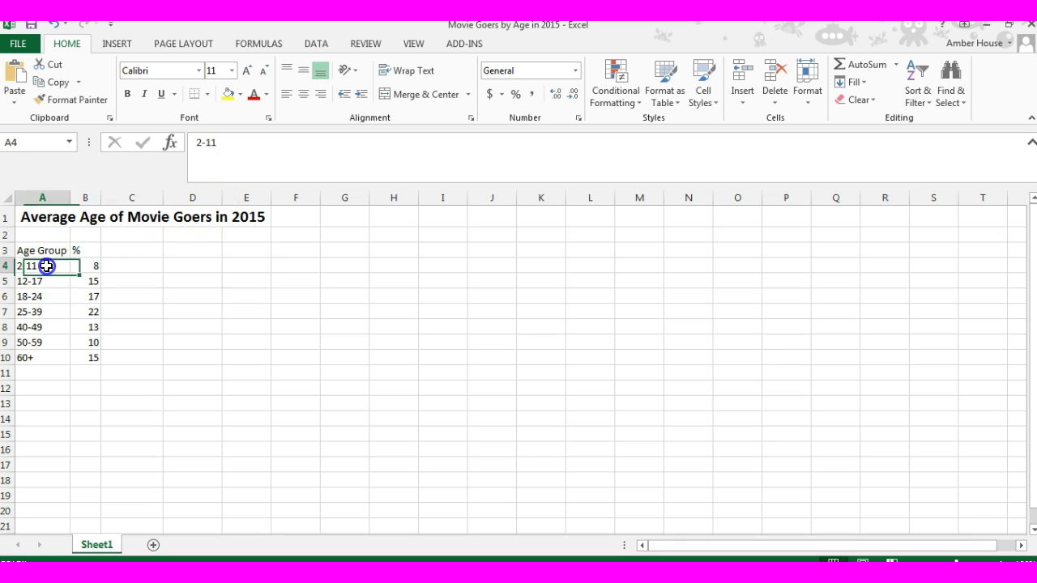
drag(46, 266, 84, 357)
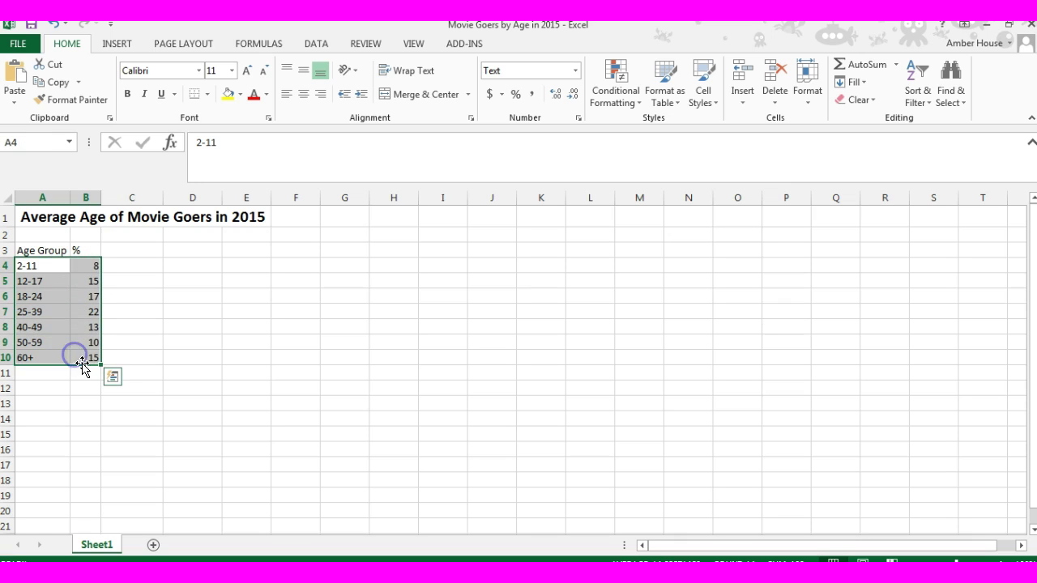
click(209, 95)
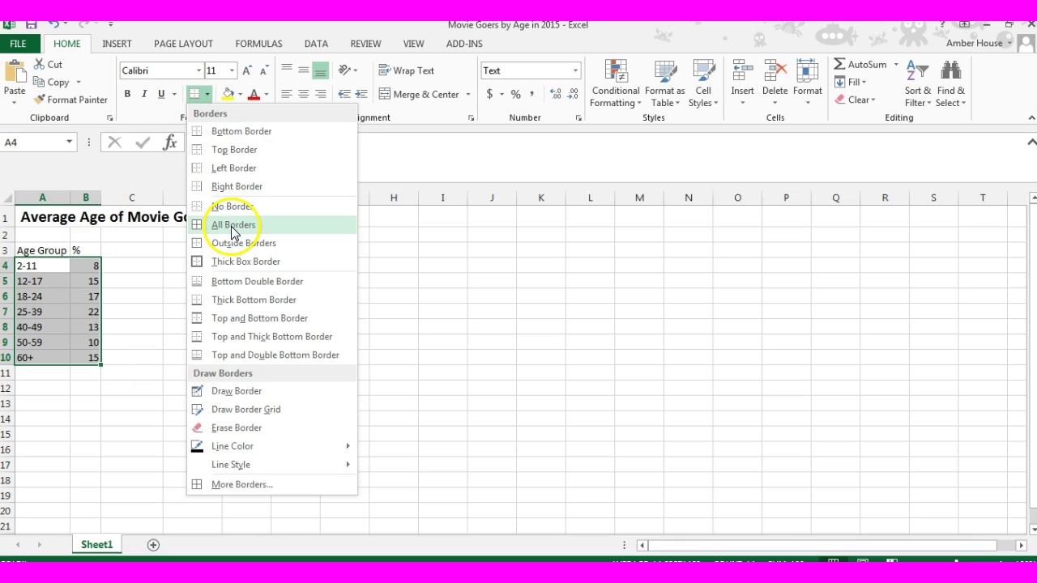
click(233, 224)
click(221, 261)
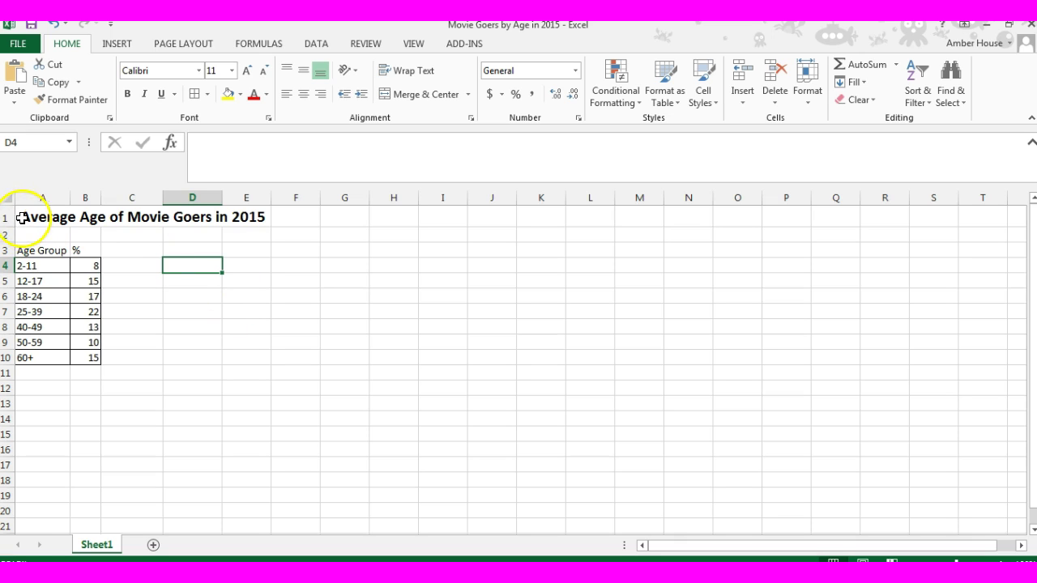
Unmerge the title cells A1:E1 so the data range can be selected without extra columns.
drag(26, 217, 35, 359)
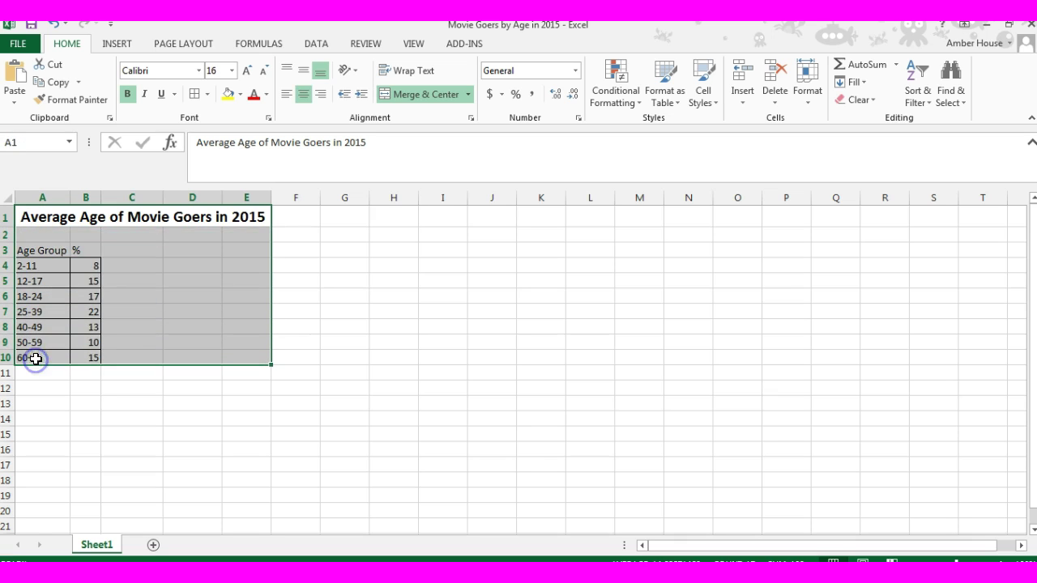
click(57, 220)
click(414, 95)
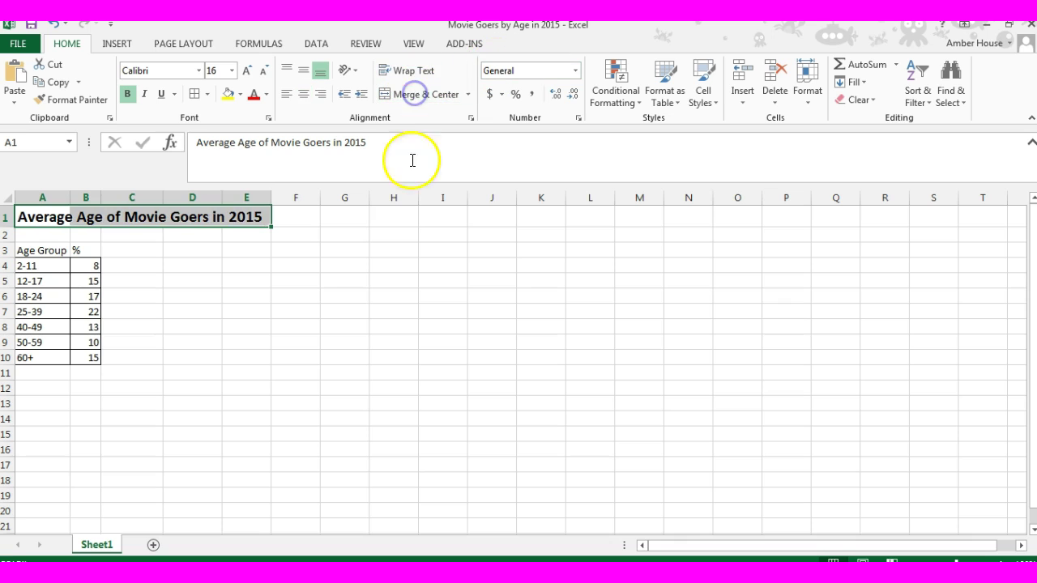
click(396, 265)
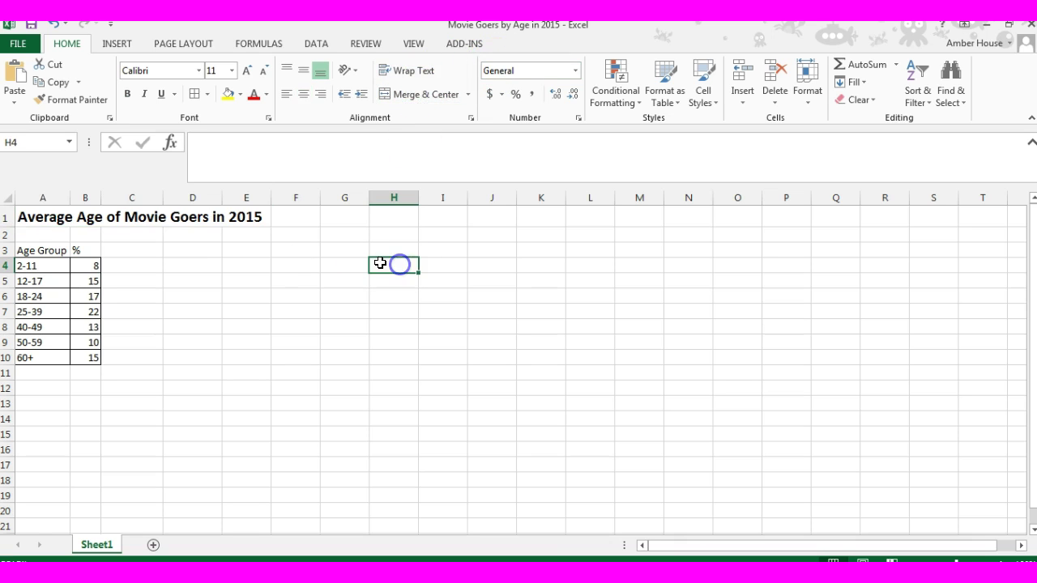
Preview the recommended charts for A1:B10, including the pie chart, and close the preview without inserting one.
click(35, 217)
drag(35, 217, 93, 359)
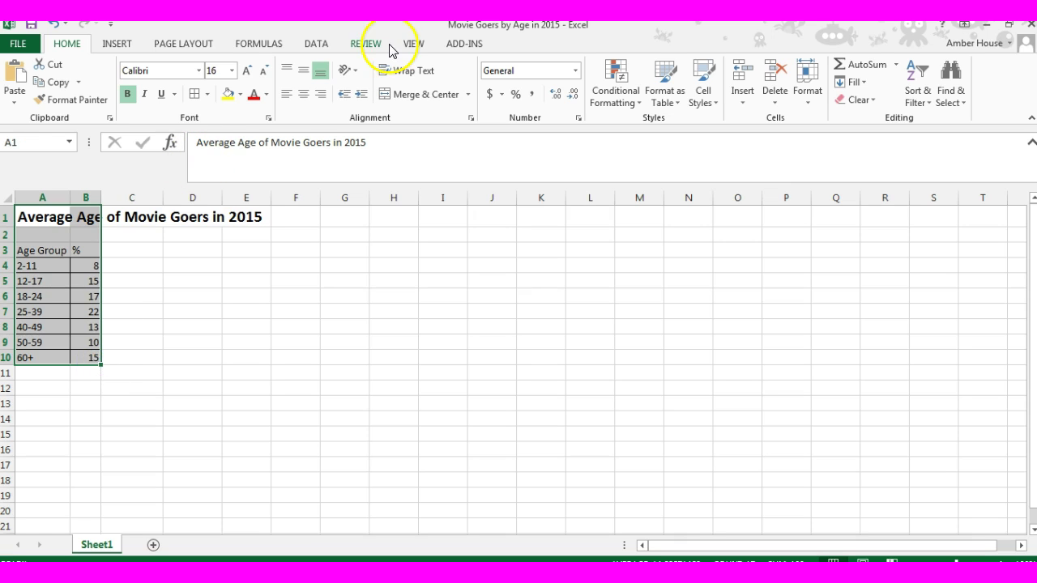
click(121, 44)
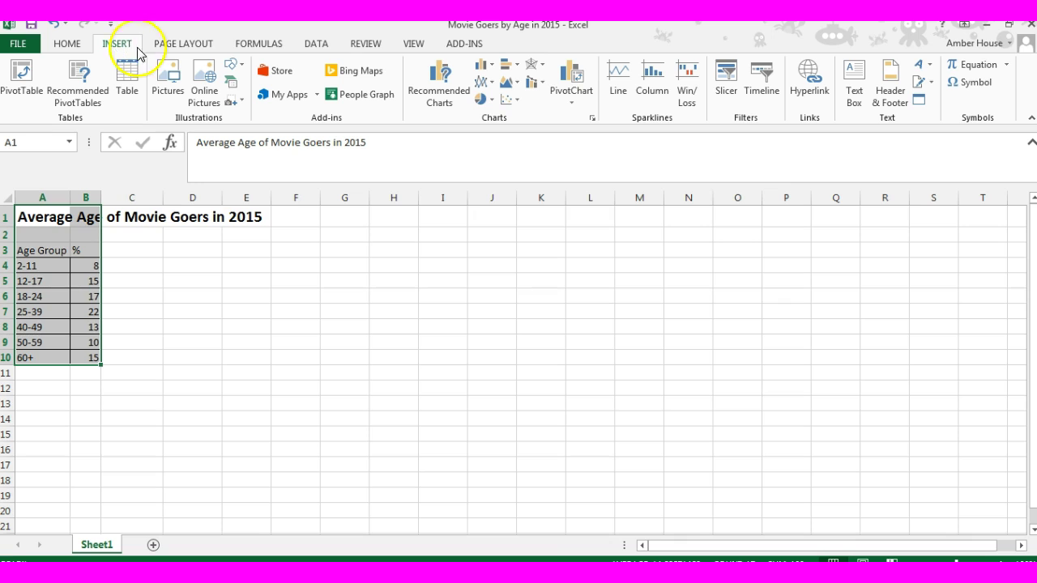
click(454, 85)
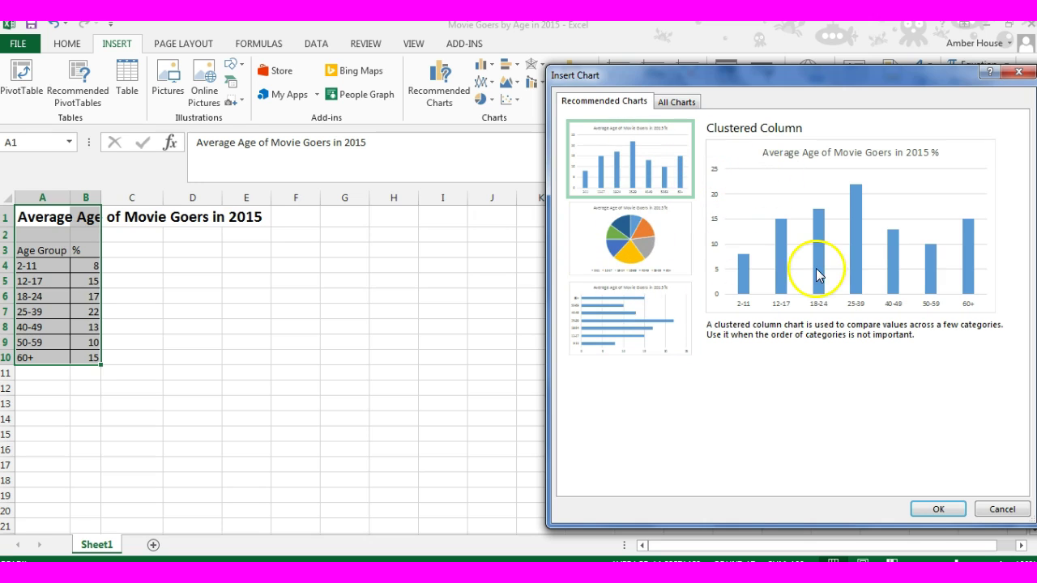
click(648, 247)
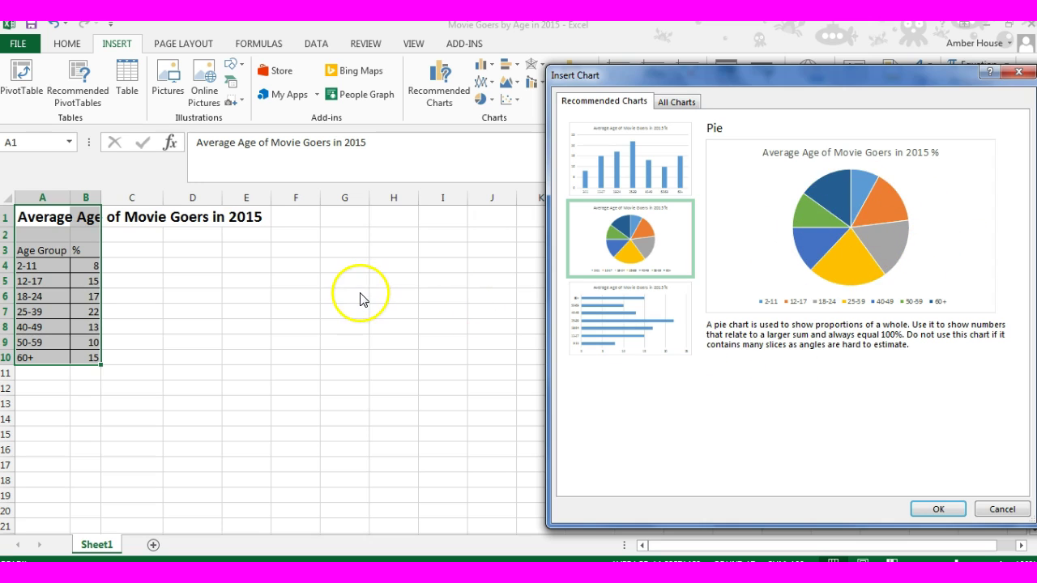
click(1005, 510)
click(532, 361)
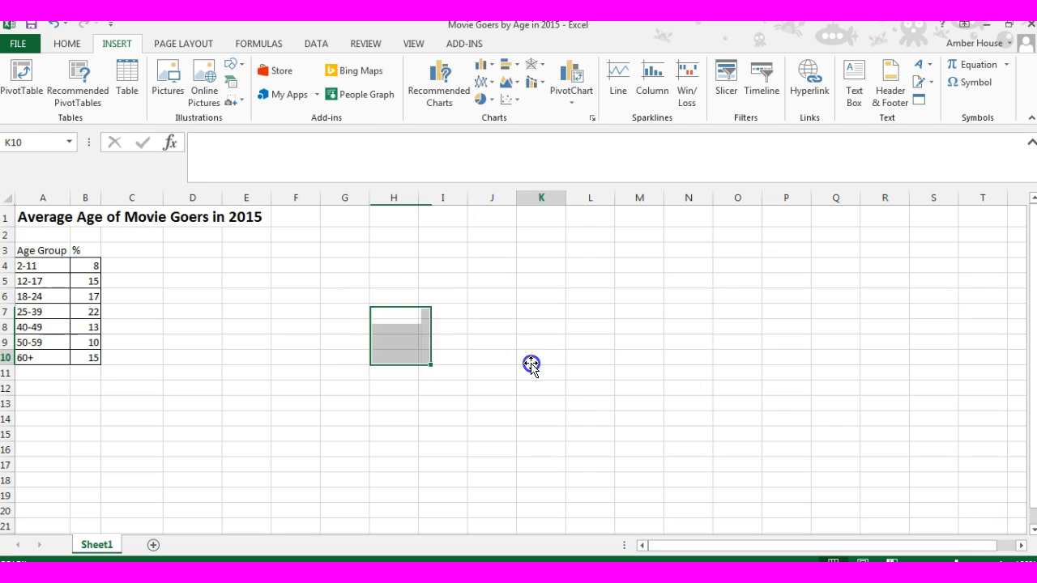
Check the percentages by summing B4:B11 with AutoSum in B12, and clear that total from the sheet.
click(84, 388)
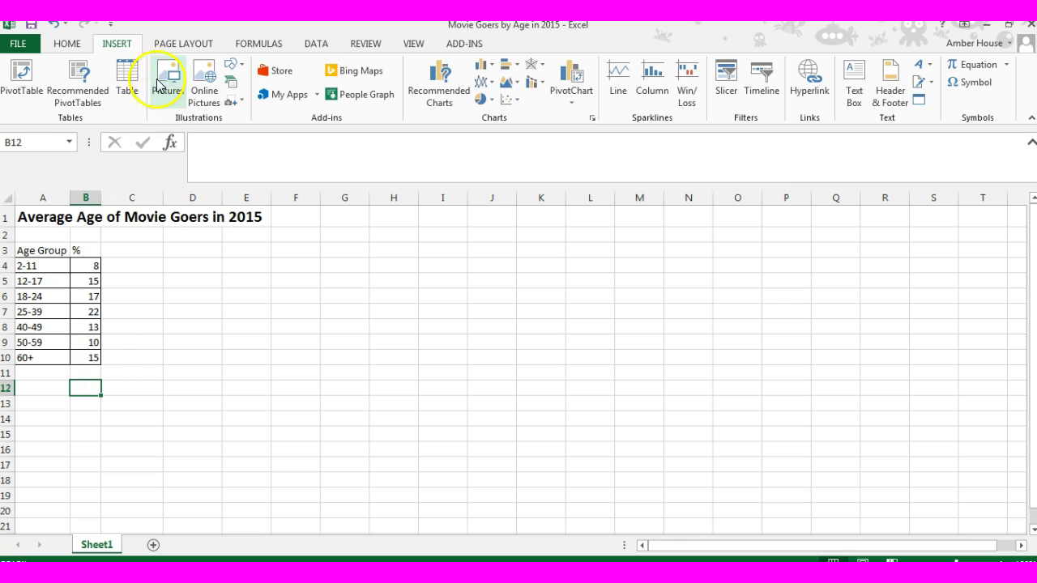
click(65, 46)
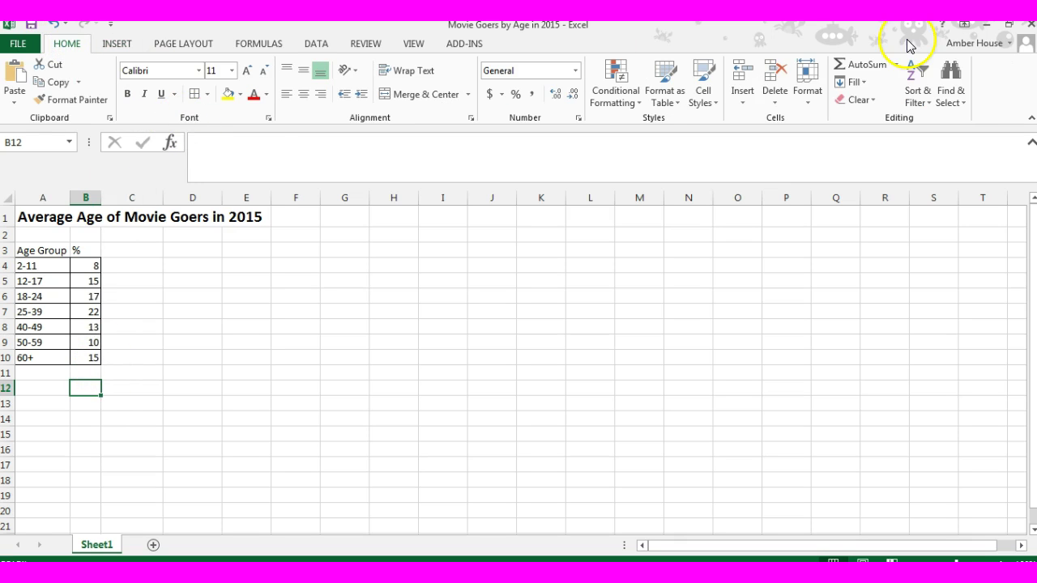
click(870, 68)
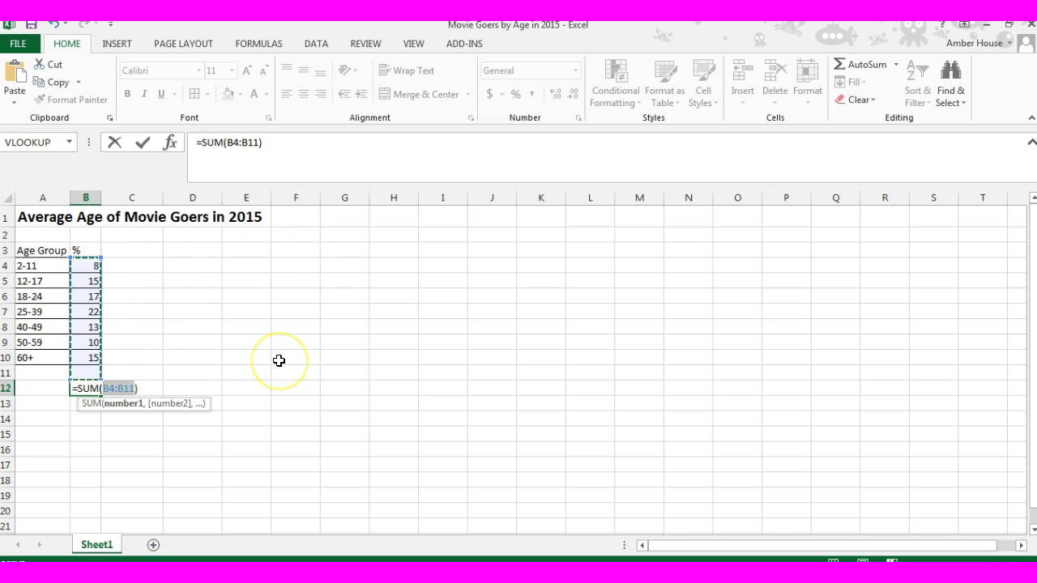
key(Return)
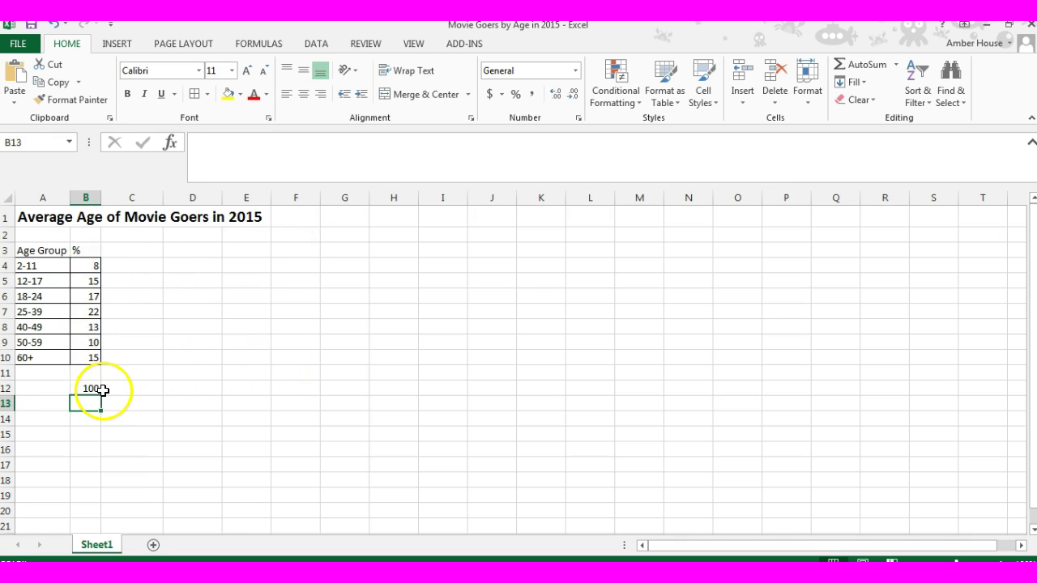
click(99, 391)
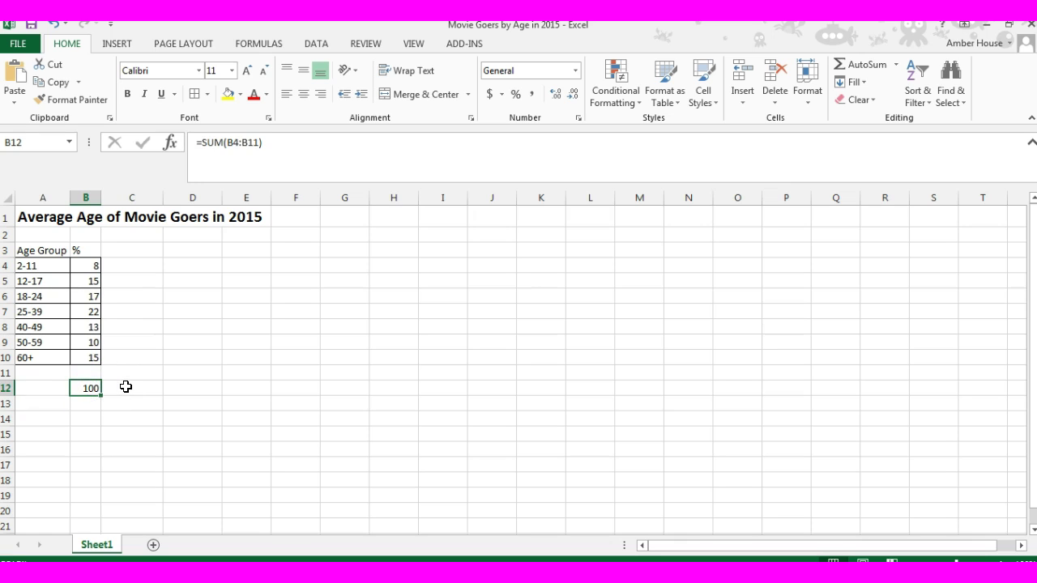
click(137, 387)
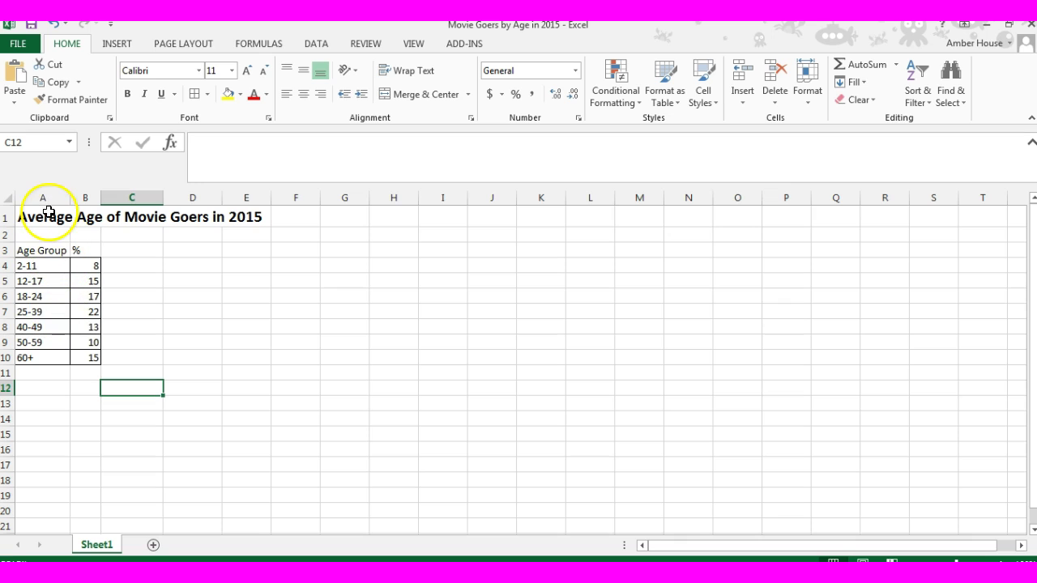
Insert a basic 2-D pie chart from the title, age groups and percentages in A1:B10.
drag(47, 213, 94, 359)
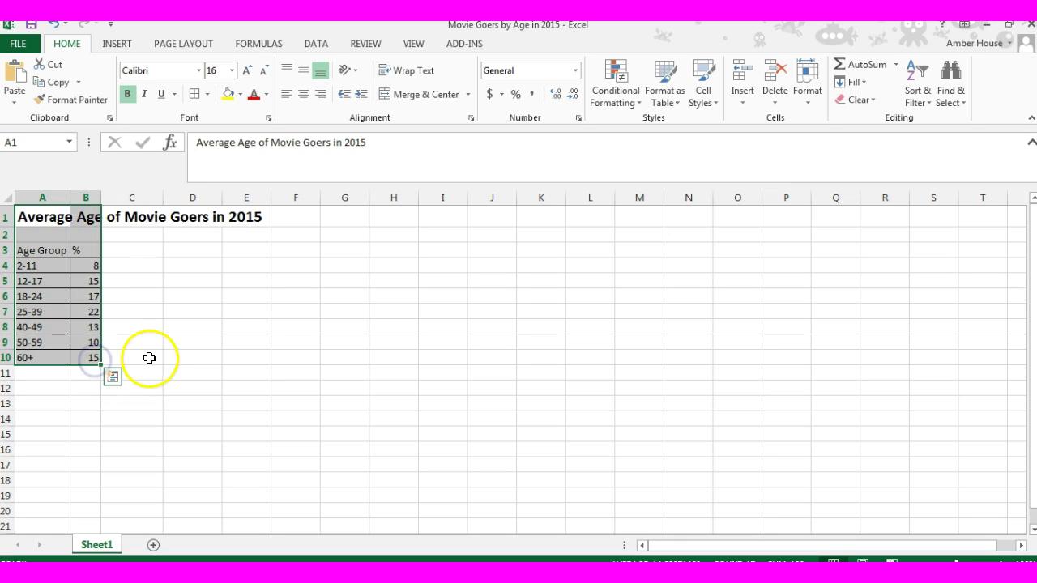
click(120, 45)
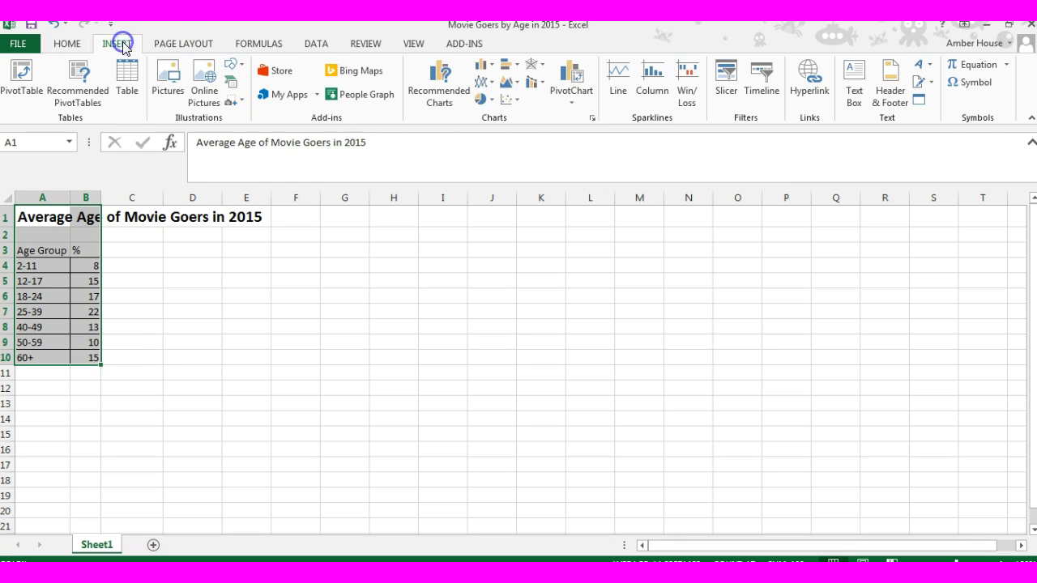
click(491, 101)
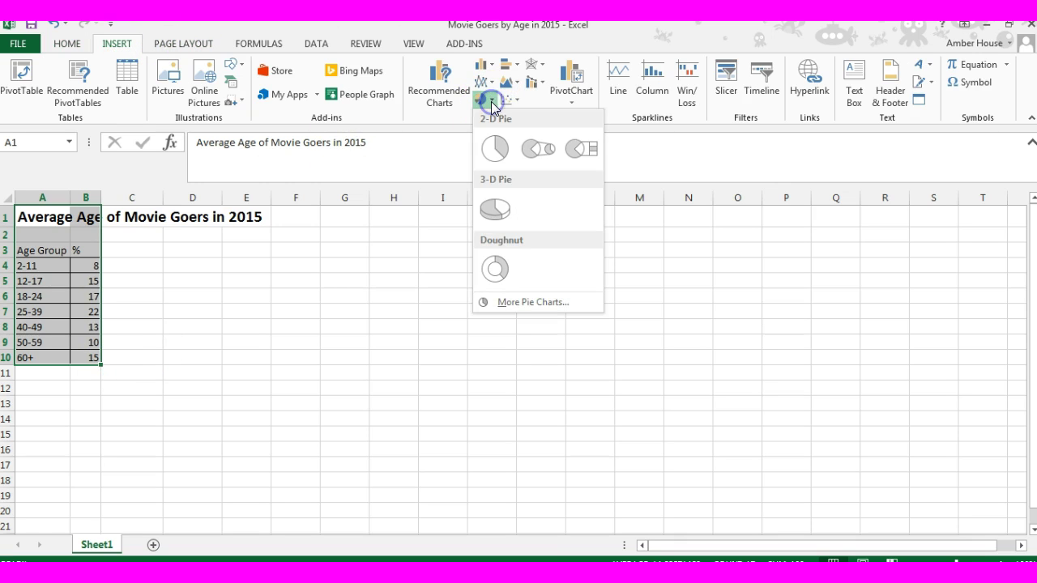
click(495, 160)
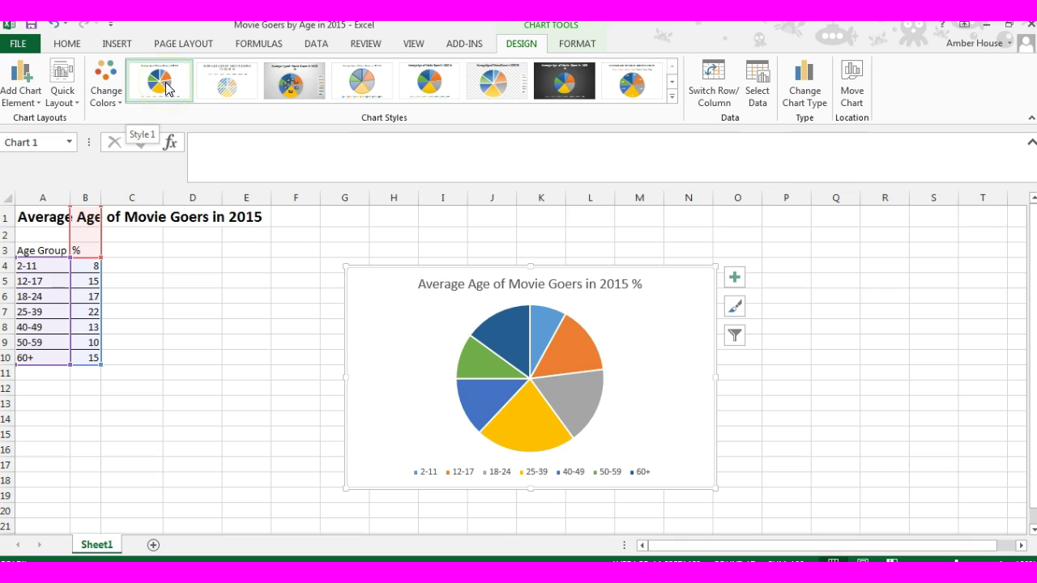
Try several chart styles on the pie chart, including the dark-background one, and finish with Style 1.
click(373, 88)
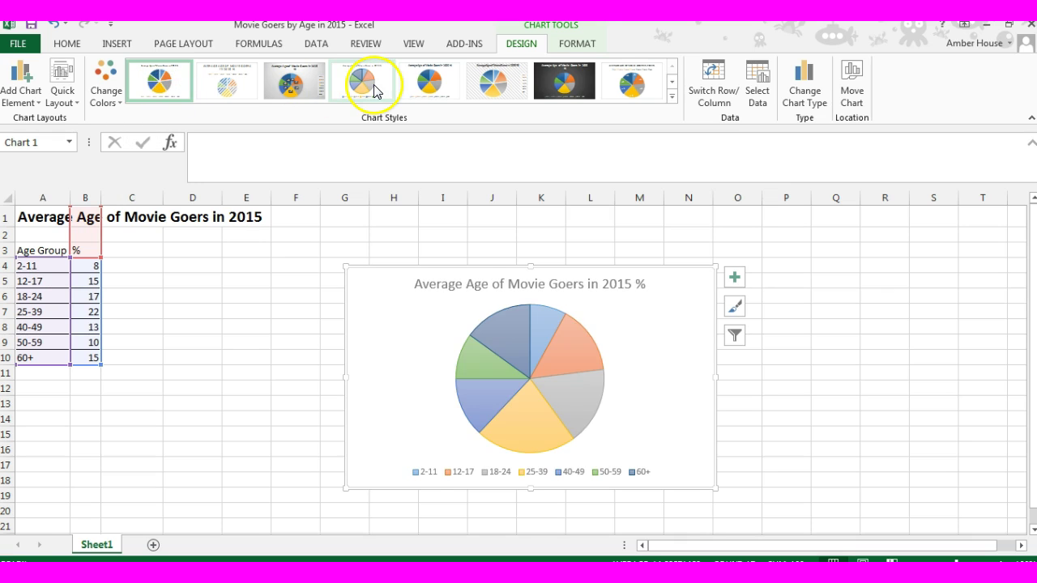
click(374, 89)
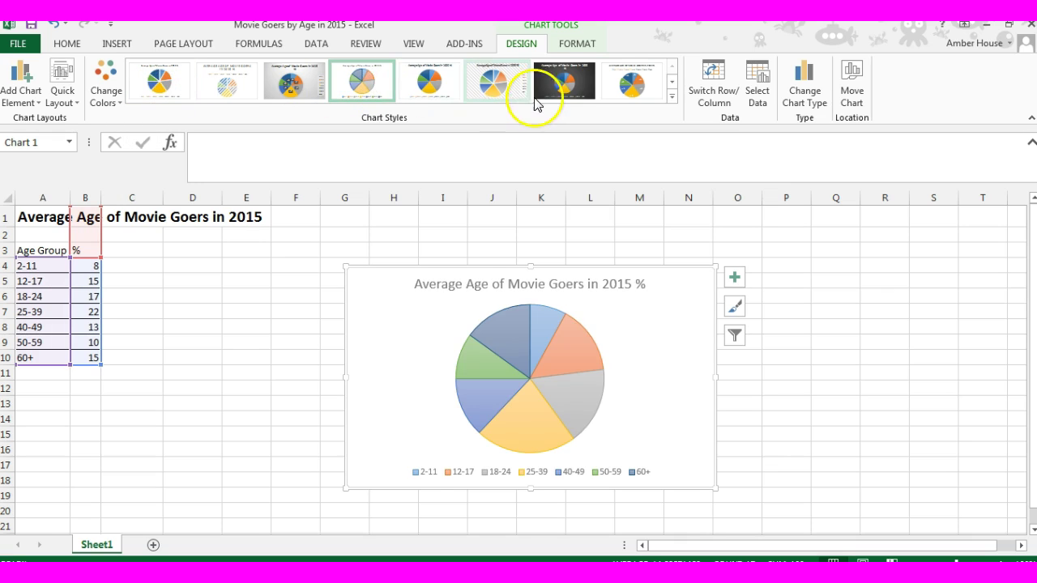
click(559, 89)
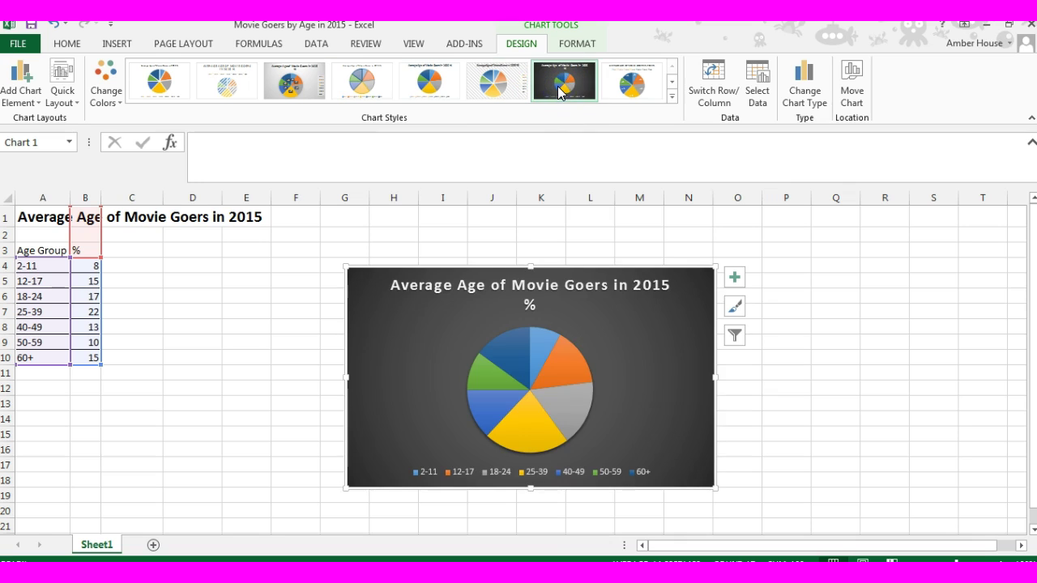
click(672, 97)
click(354, 132)
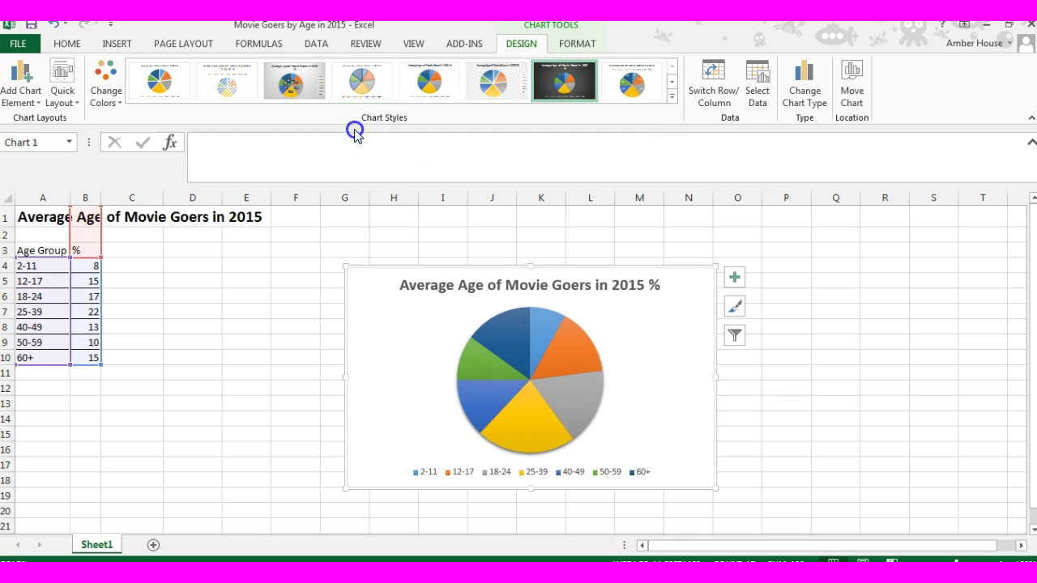
click(168, 87)
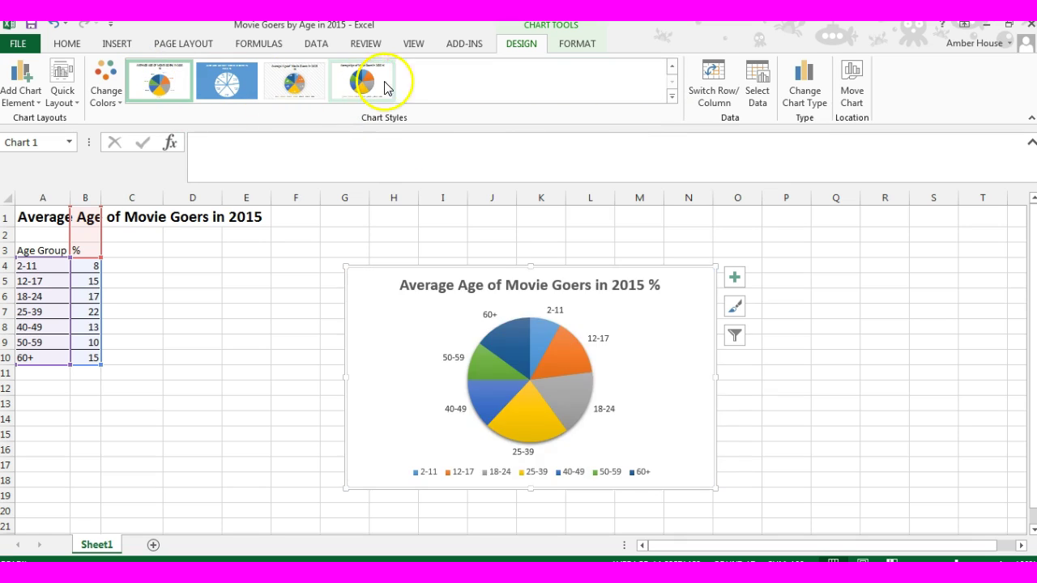
click(671, 67)
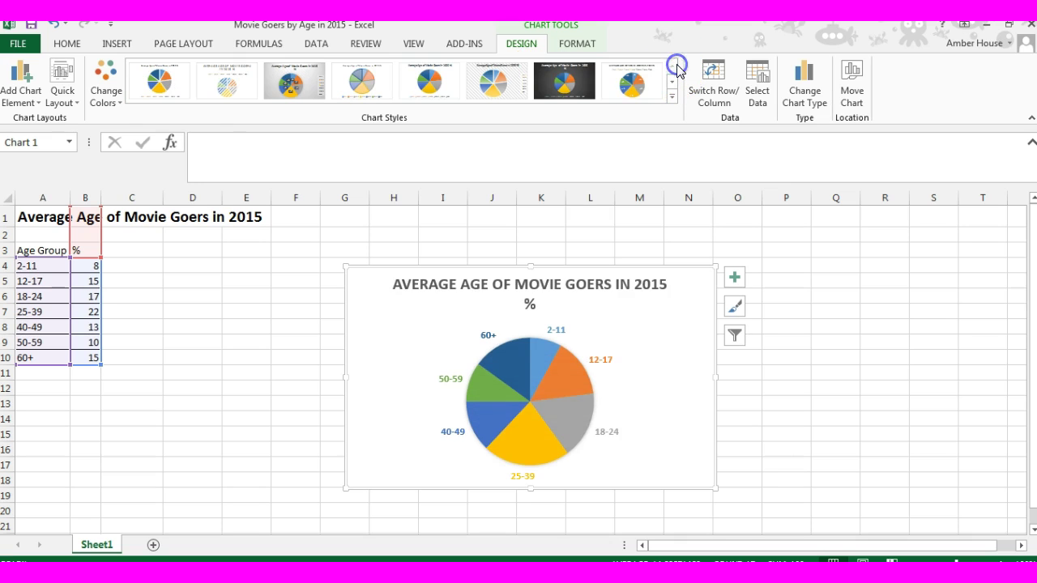
click(572, 78)
click(160, 81)
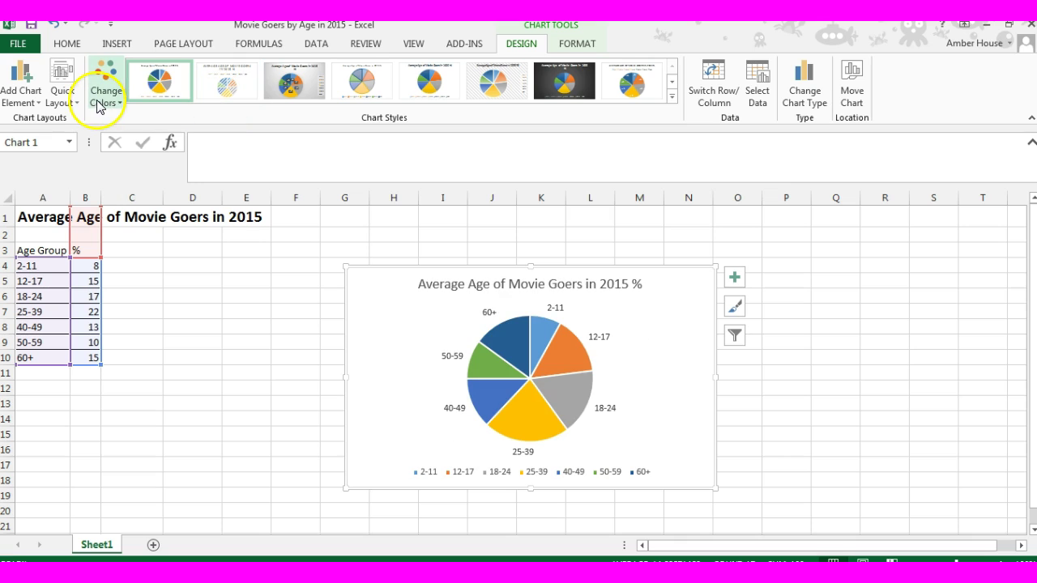
Place the pie chart's legend to the right of the pie using the chart elements options.
click(737, 281)
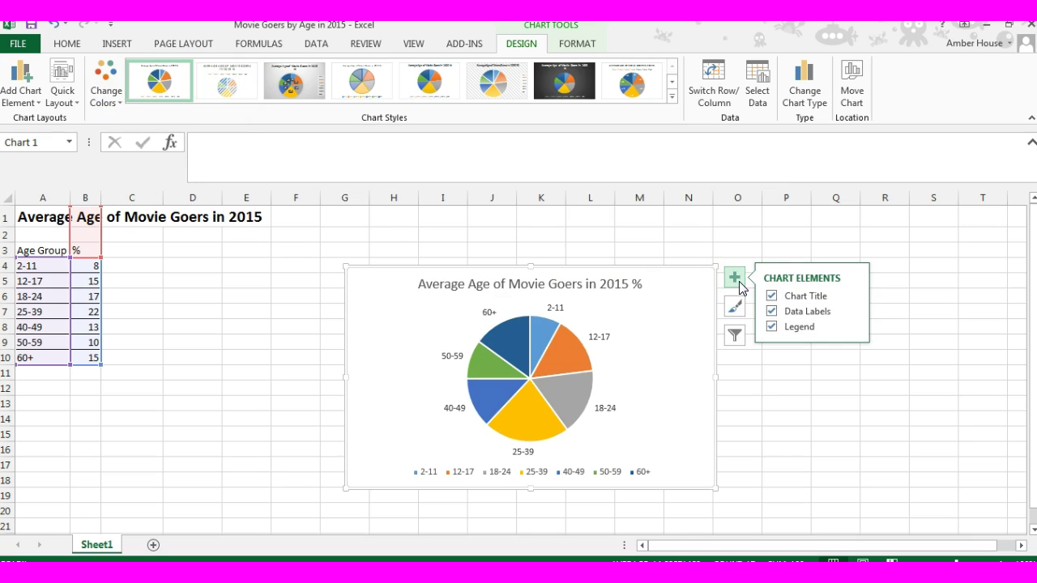
click(757, 223)
click(704, 271)
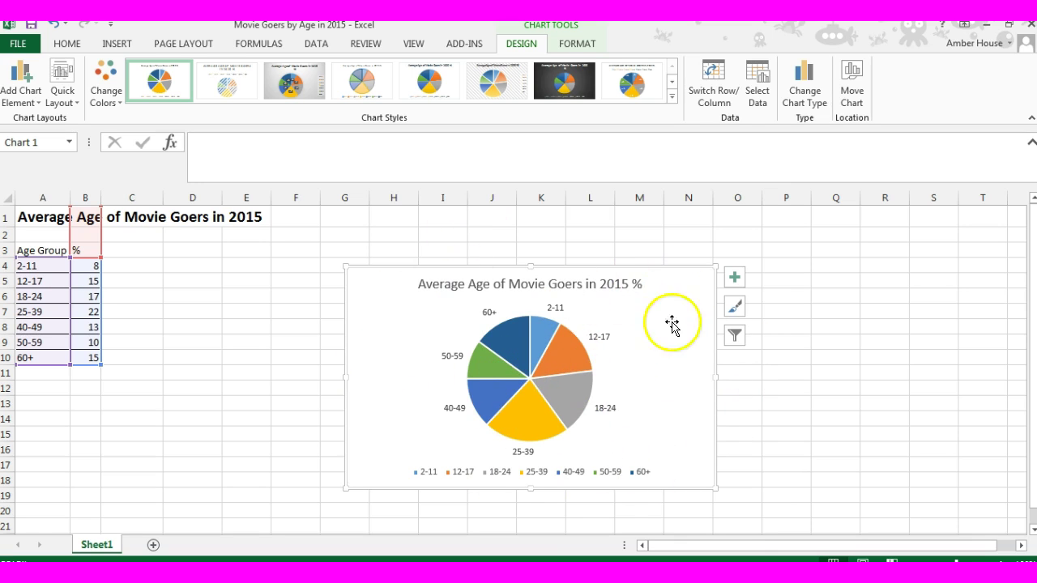
click(735, 278)
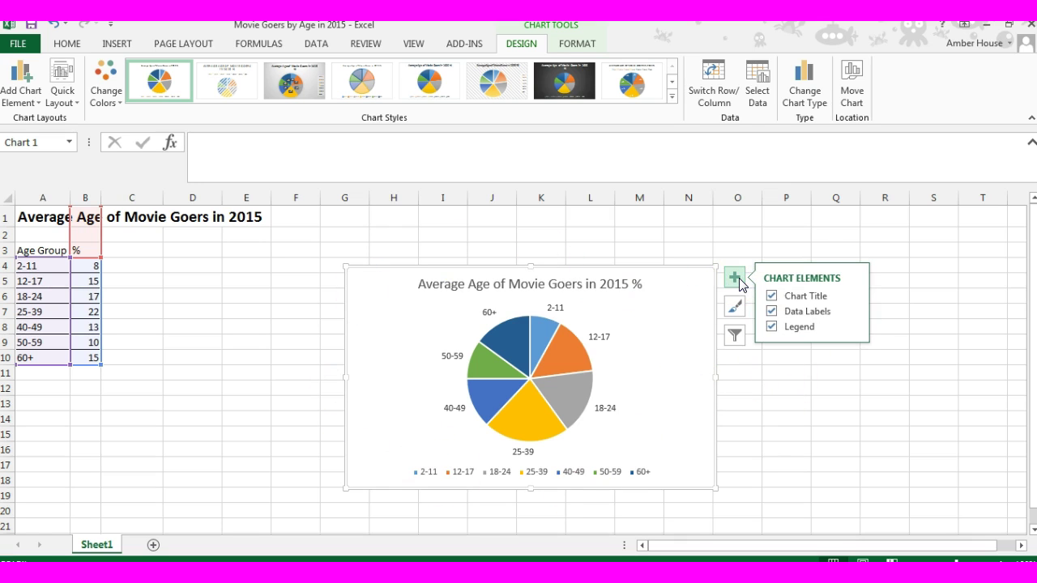
click(853, 327)
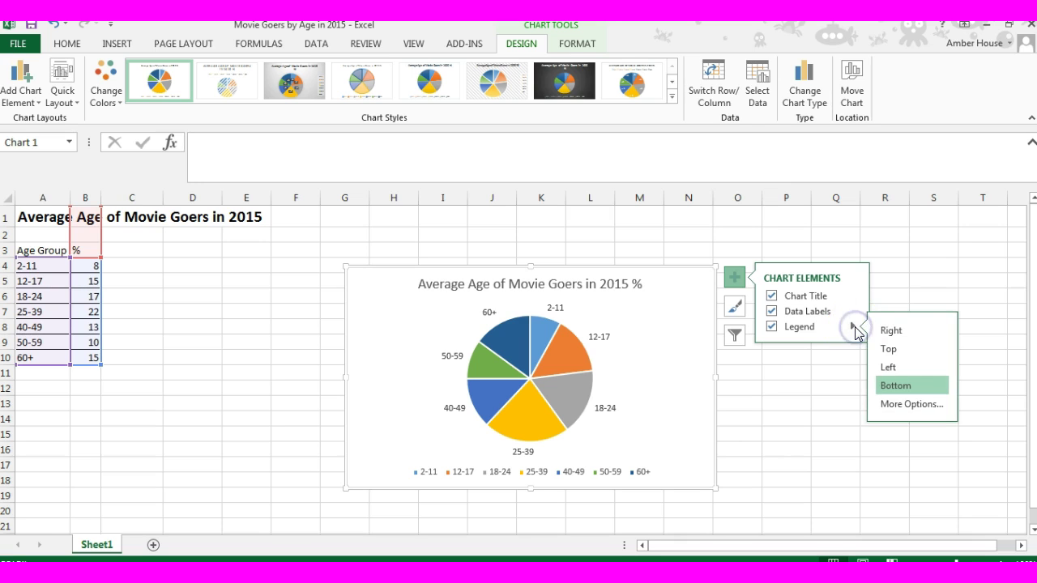
click(889, 332)
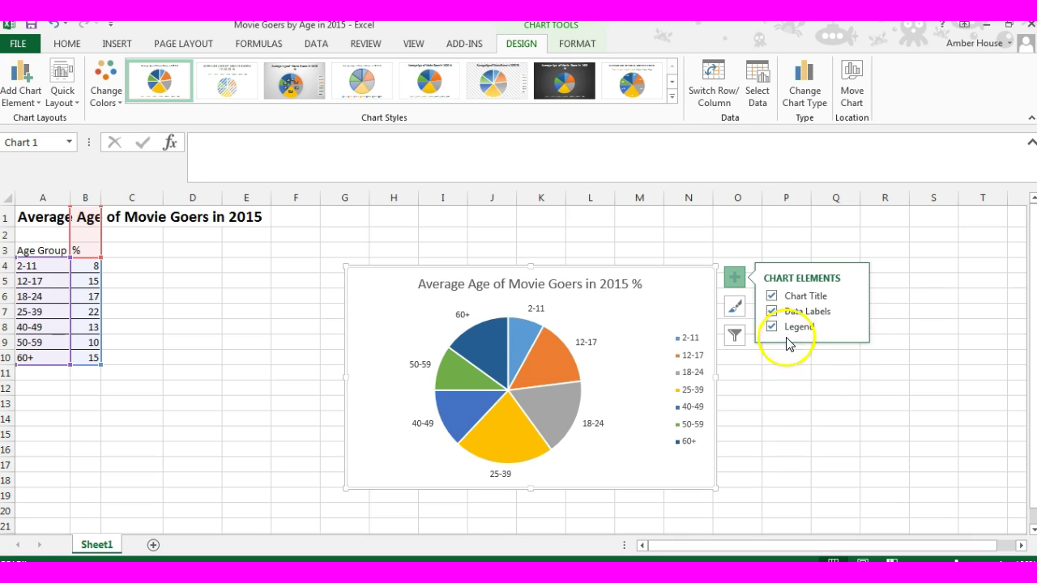
Try the Center and Inside End data label positions on the pie chart, and settle on Data Callout.
click(855, 313)
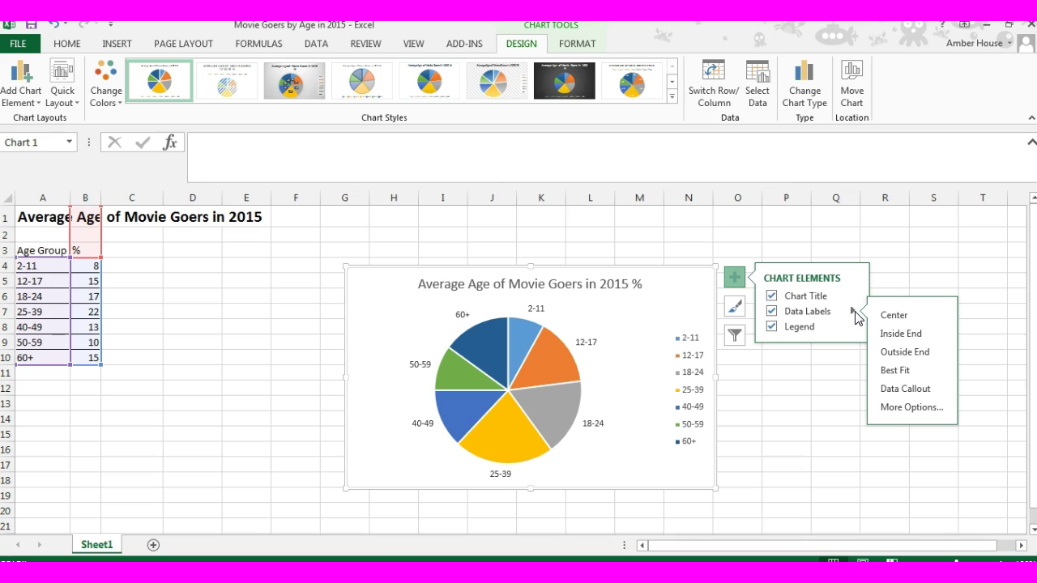
click(891, 316)
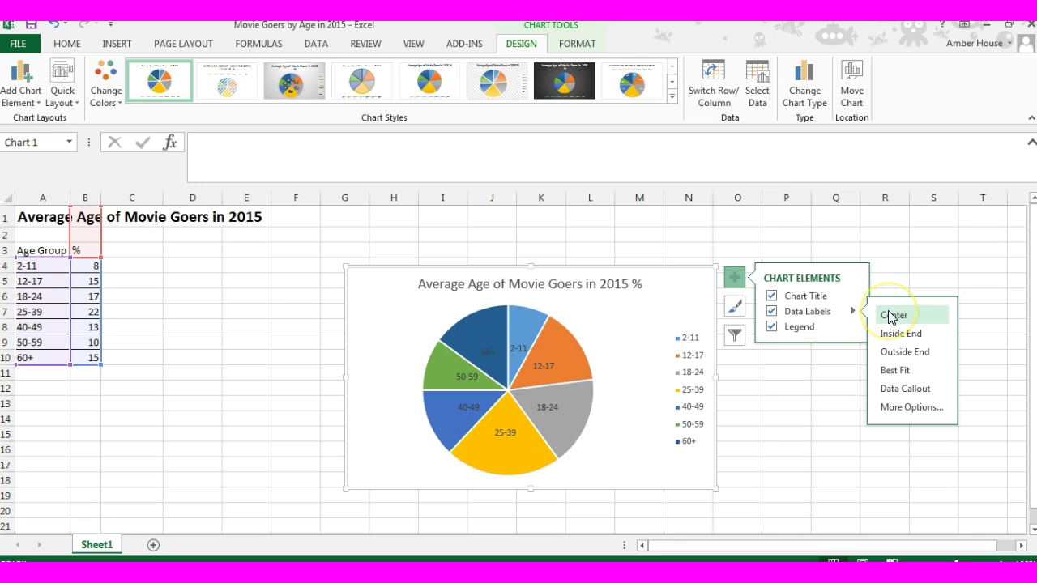
click(901, 334)
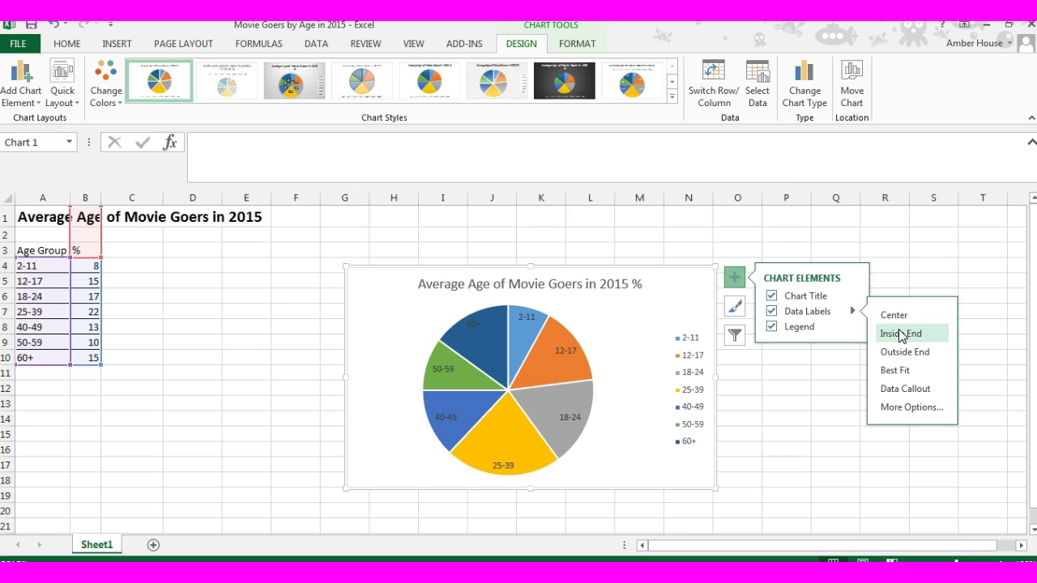
click(902, 392)
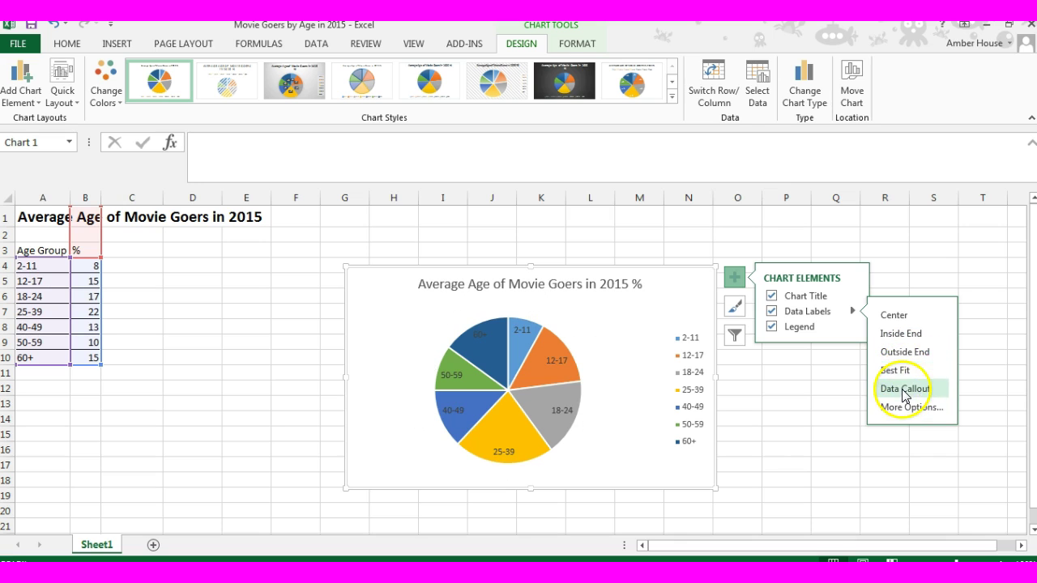
click(904, 392)
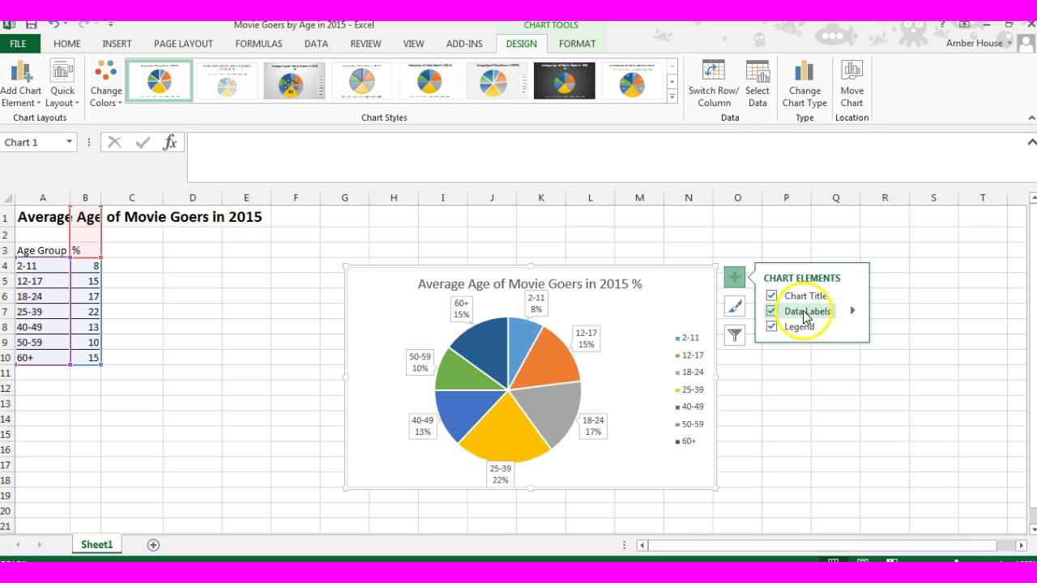
Remove the category name from the pie chart's data callouts in the additional label options, keeping Percentage.
mouse_move(859, 318)
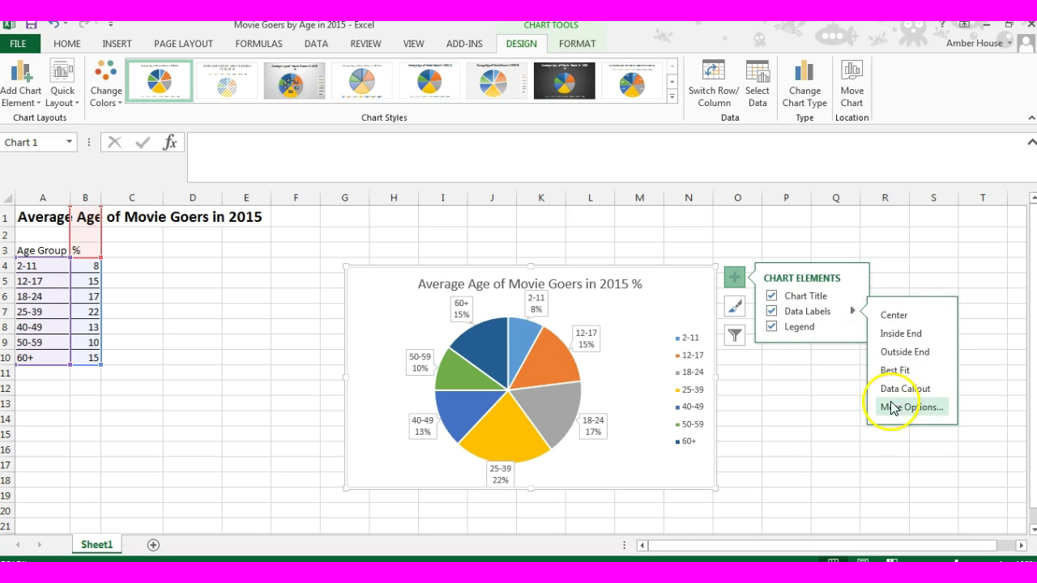
click(892, 406)
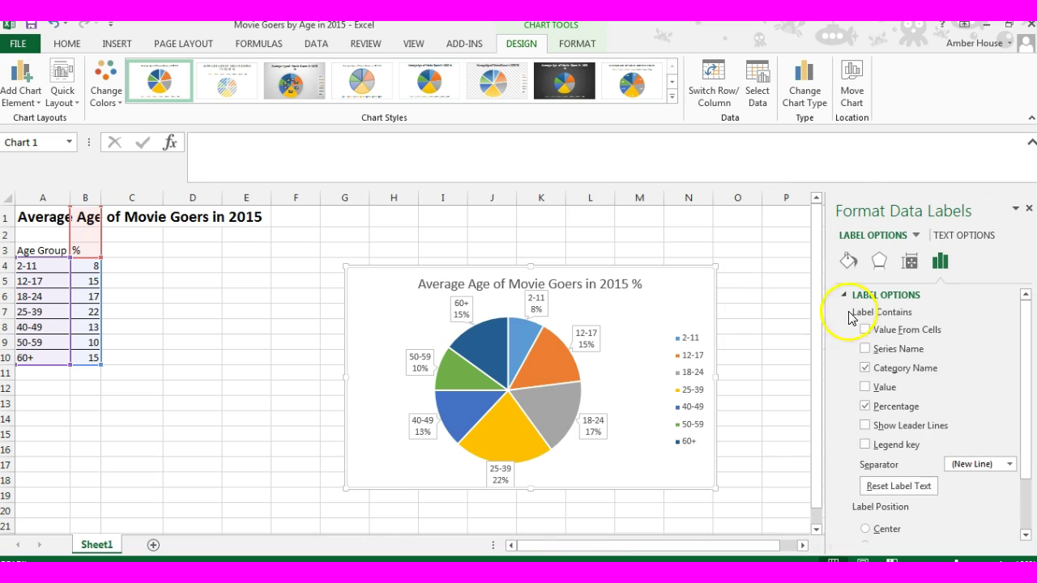
click(916, 371)
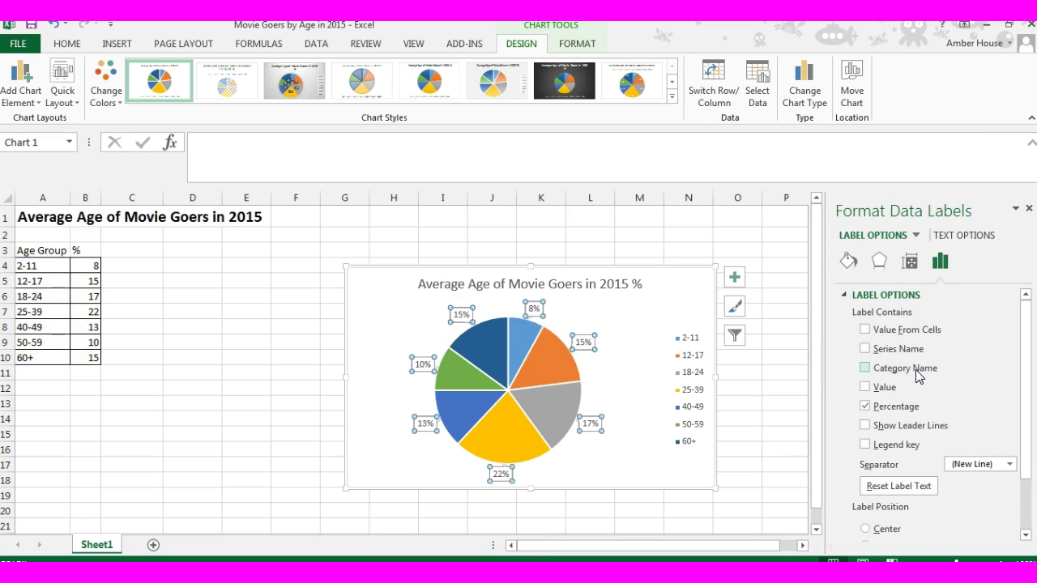
Try the Inside End, Center and Best Fit label positions for the pie chart's percentage data labels.
click(871, 418)
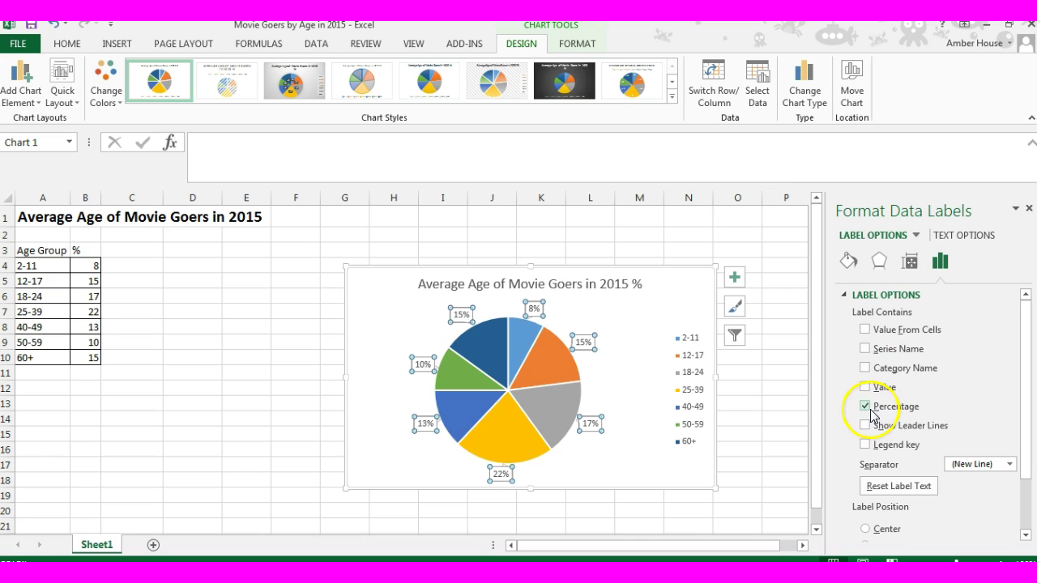
click(913, 264)
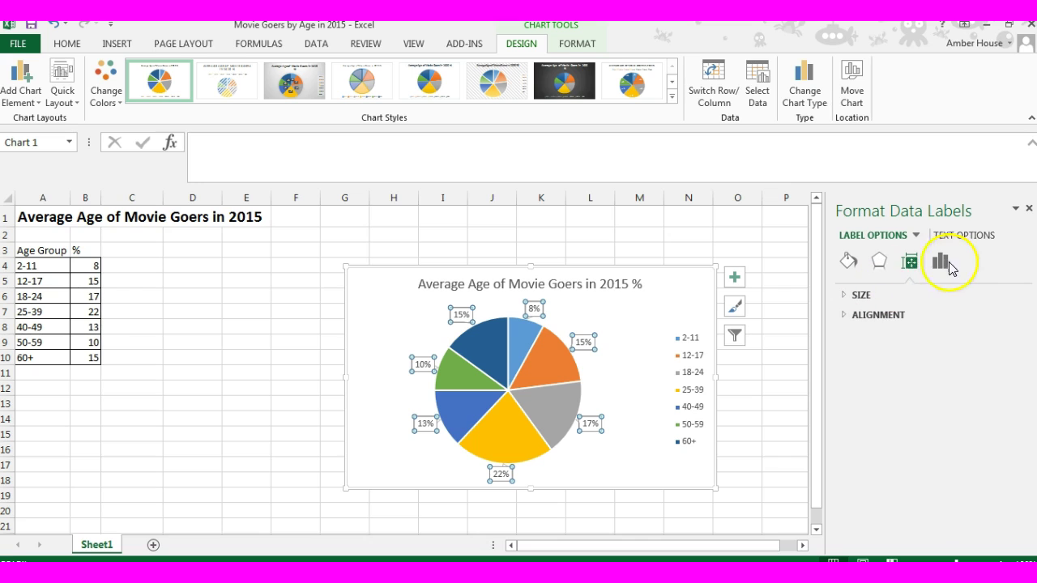
click(936, 262)
scroll(917, 391, down, 2)
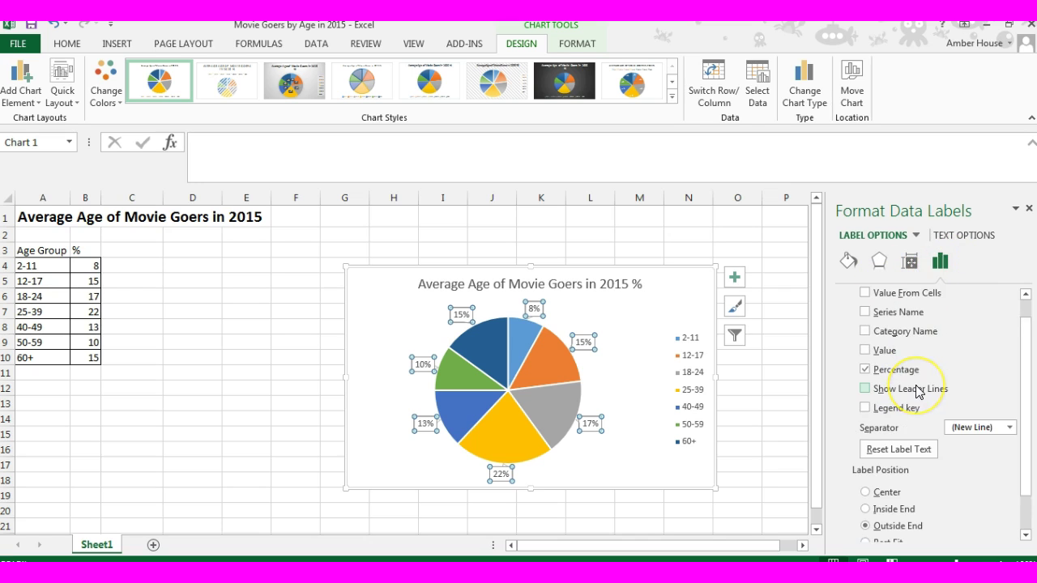
click(891, 478)
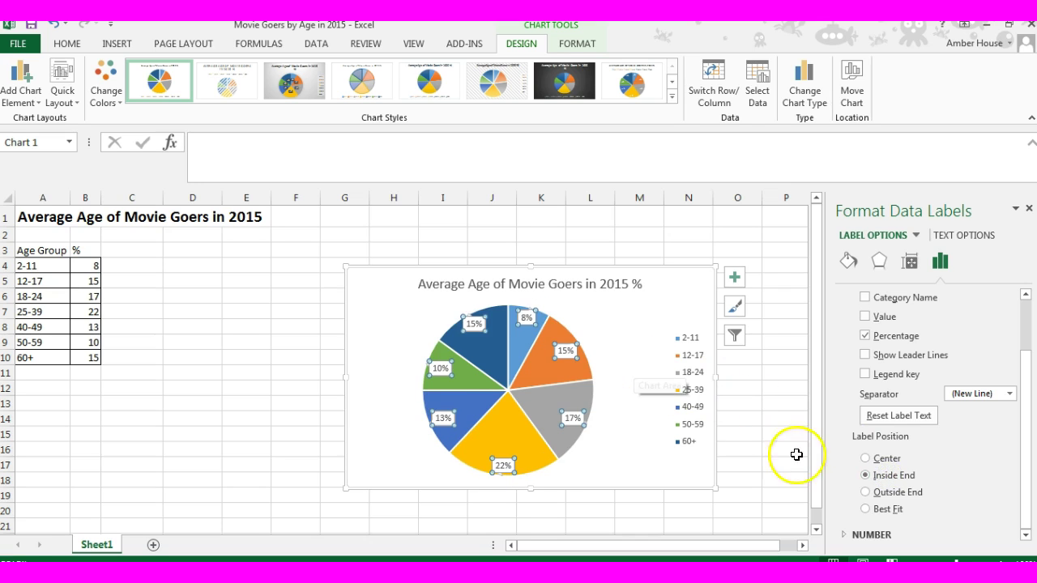
click(884, 459)
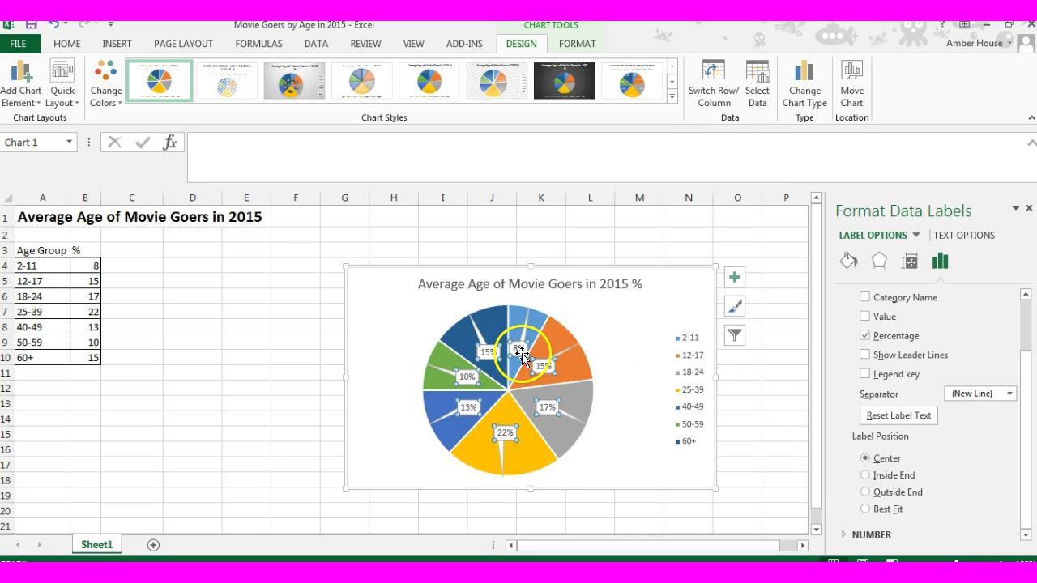
click(901, 494)
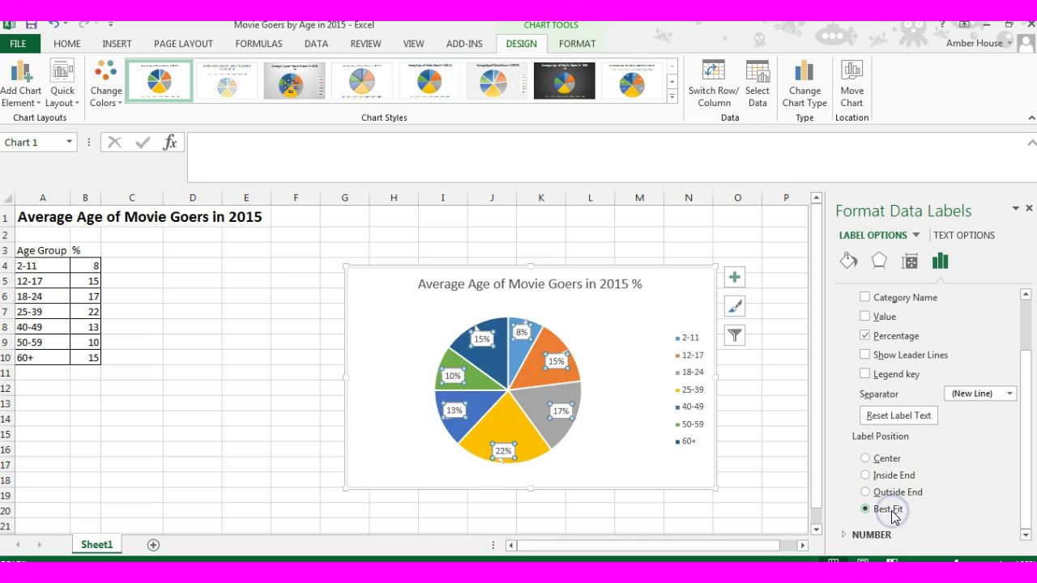
Review the size and properties settings of the pie chart's chart area, and close the formatting pane.
click(633, 341)
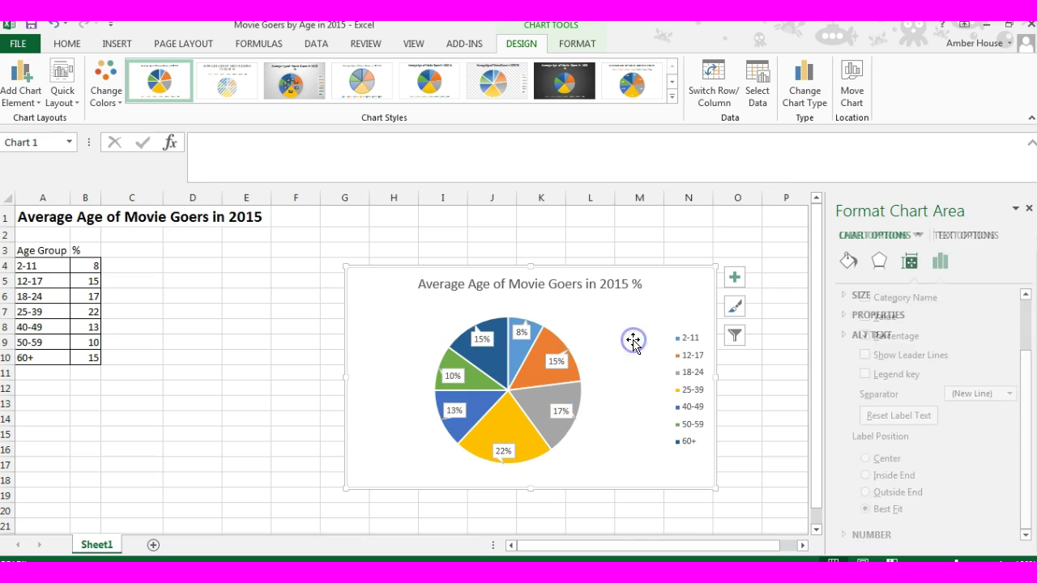
click(912, 268)
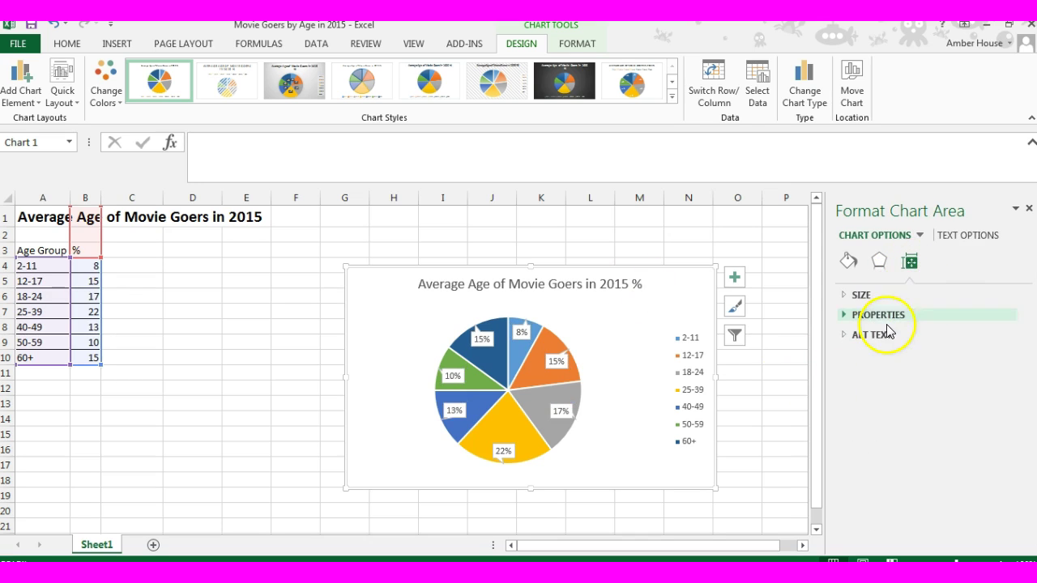
click(886, 297)
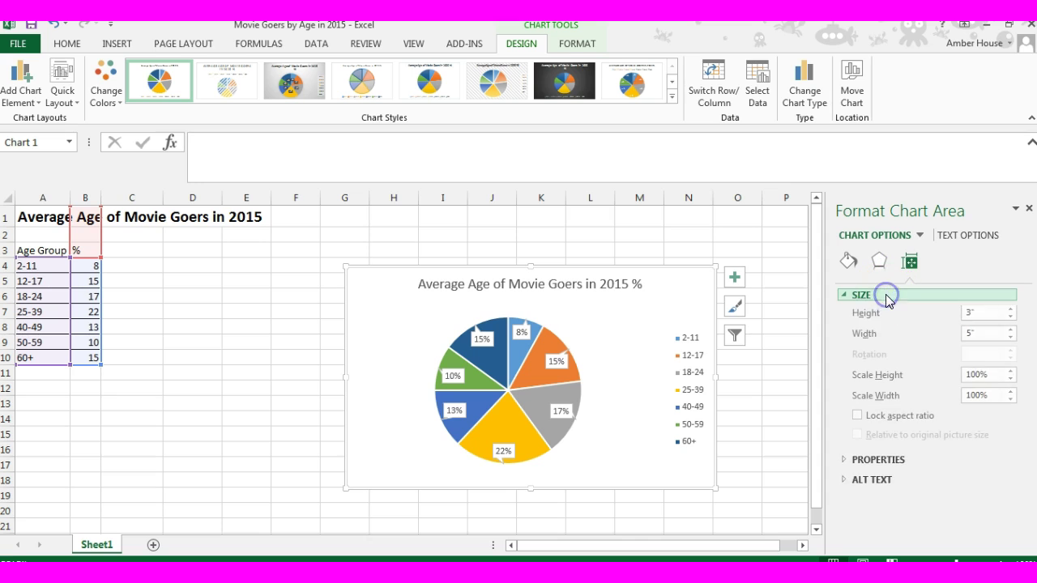
click(879, 461)
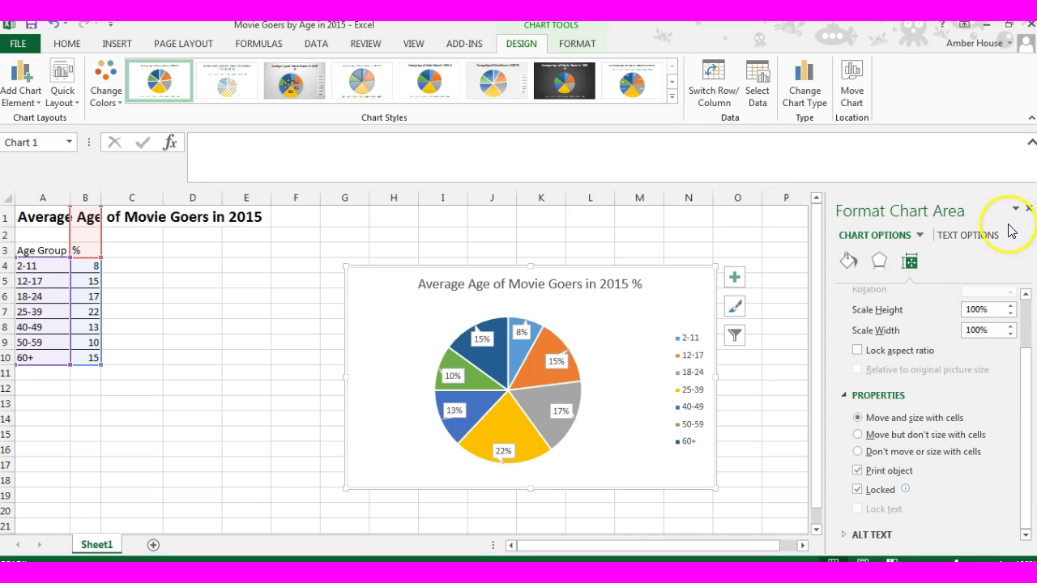
click(1028, 209)
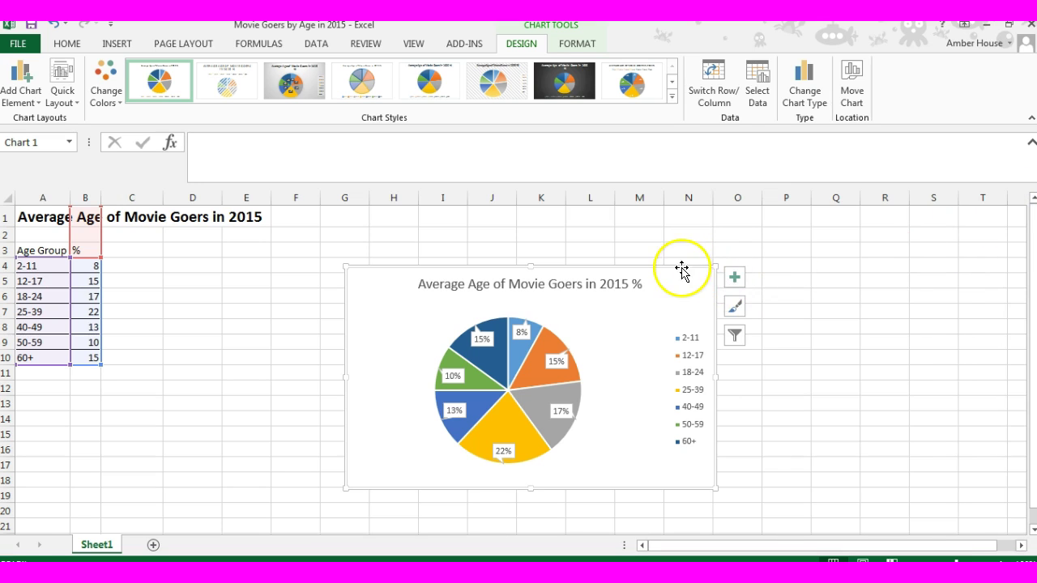
Apply the Data Callout style to the pie chart's data labels.
click(733, 277)
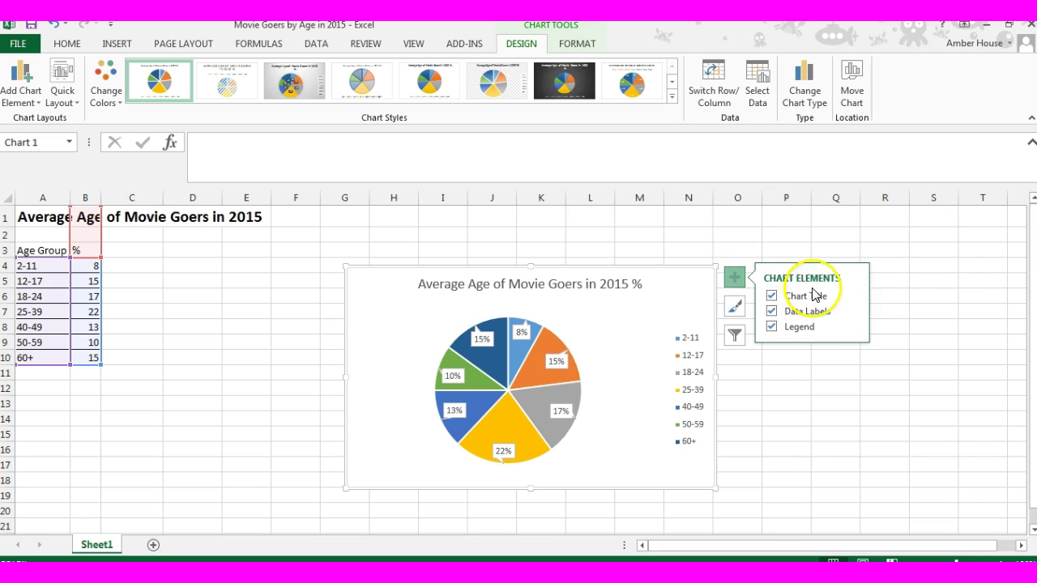
click(853, 313)
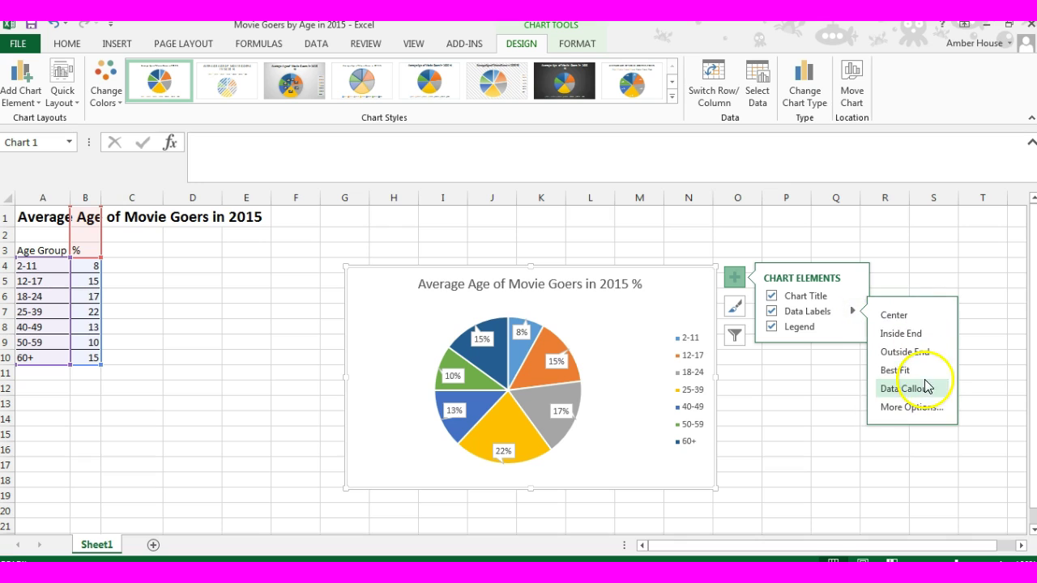
click(923, 389)
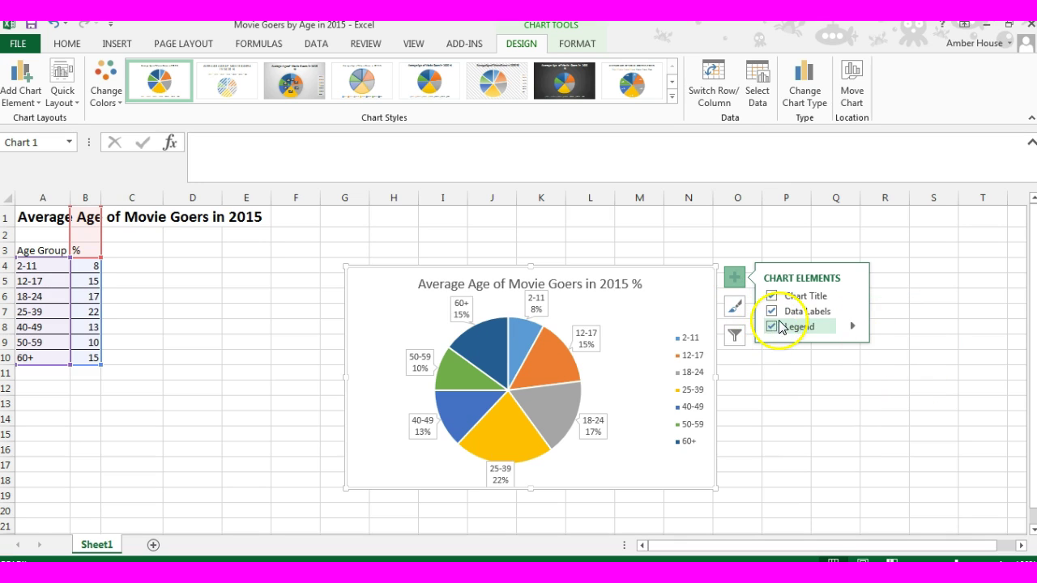
click(853, 312)
click(919, 388)
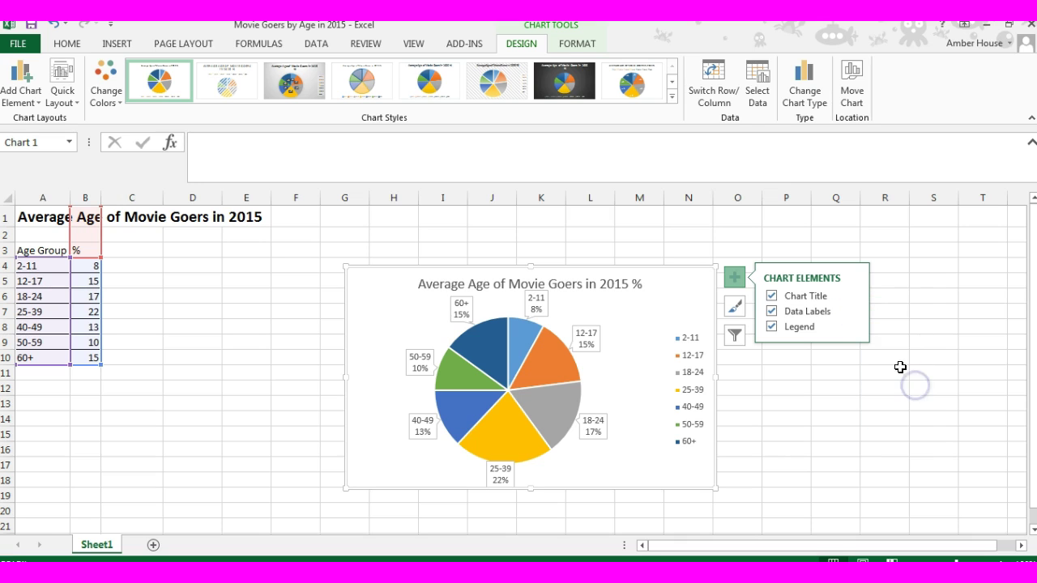
Remove the category name from the pie chart's data callouts in the additional label options, leaving only Percentage.
click(853, 311)
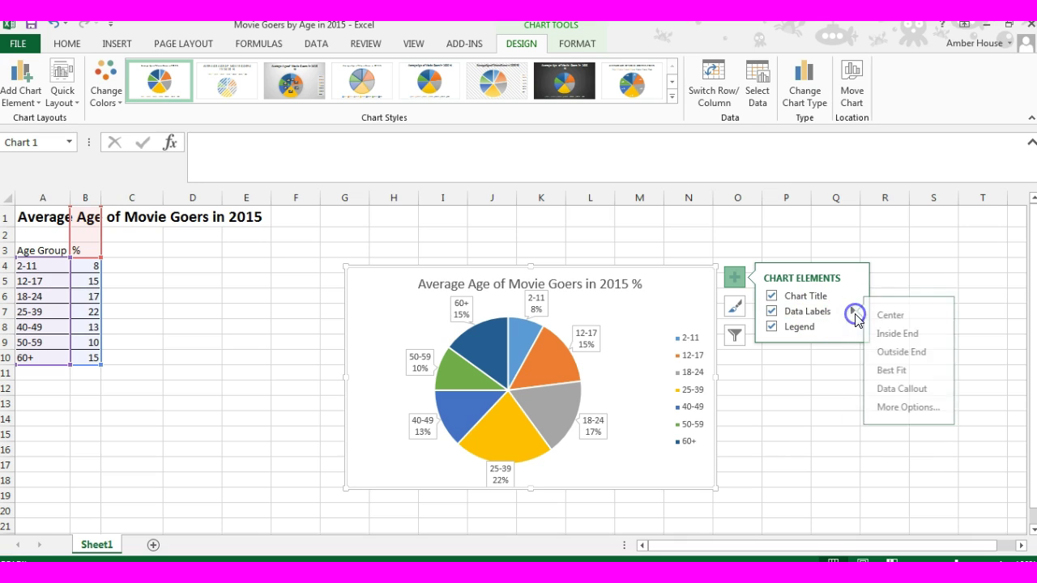
click(913, 408)
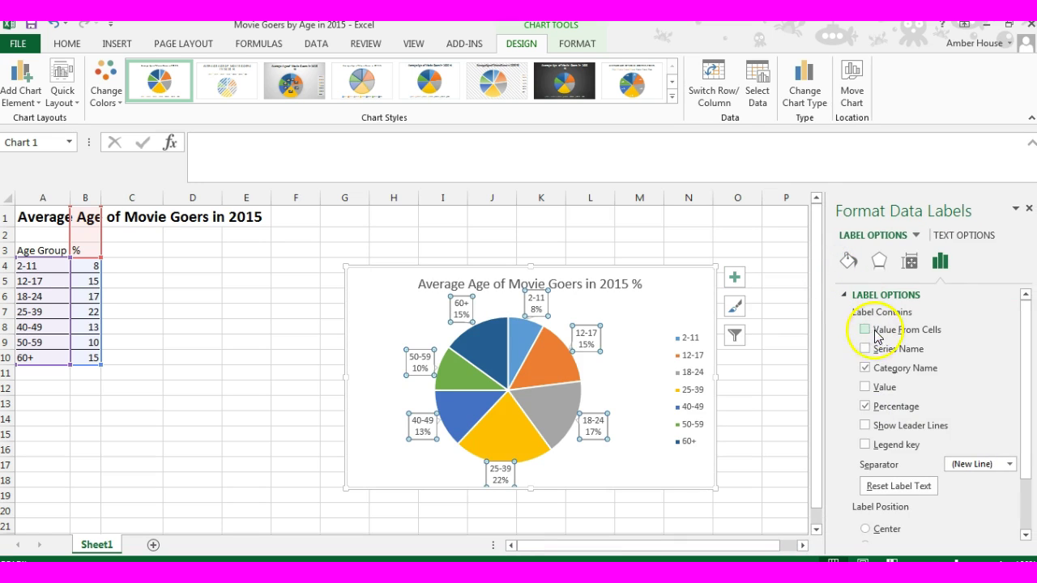
click(882, 370)
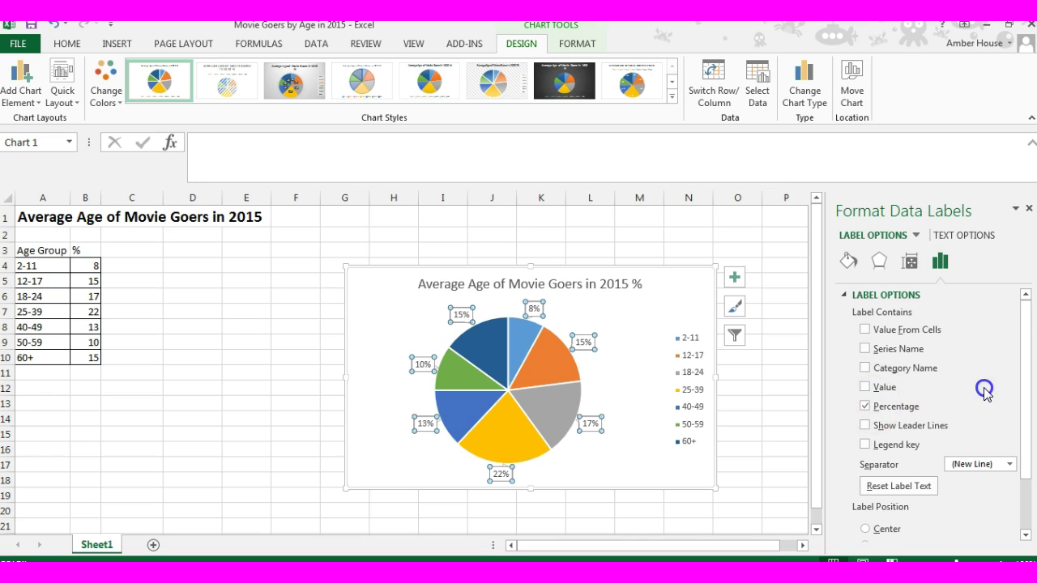
Set the label position of the pie chart's percentage callouts to Inside End.
scroll(985, 392, down, 1)
scroll(985, 392, down, 1)
click(894, 462)
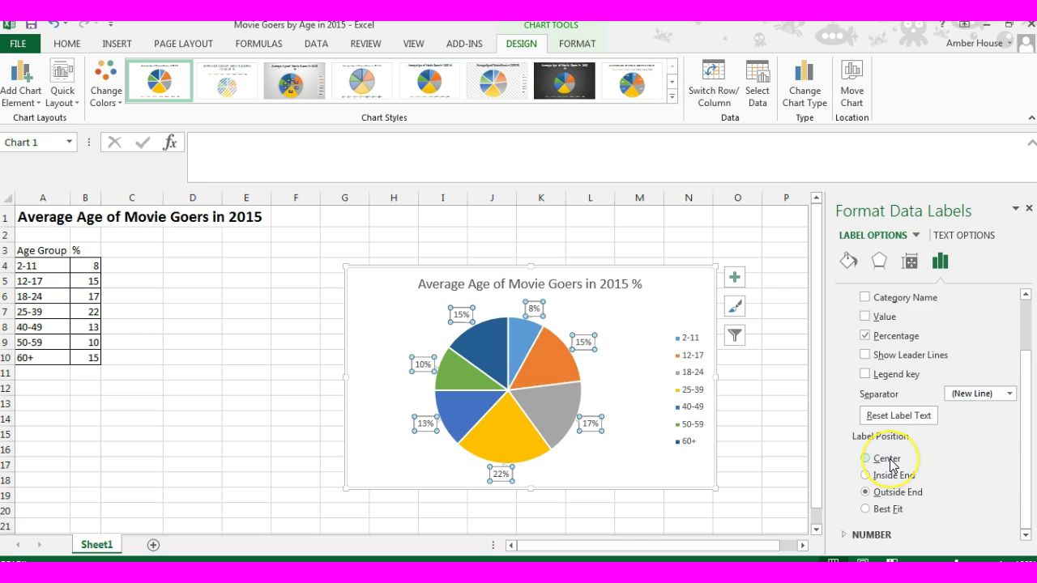
click(892, 478)
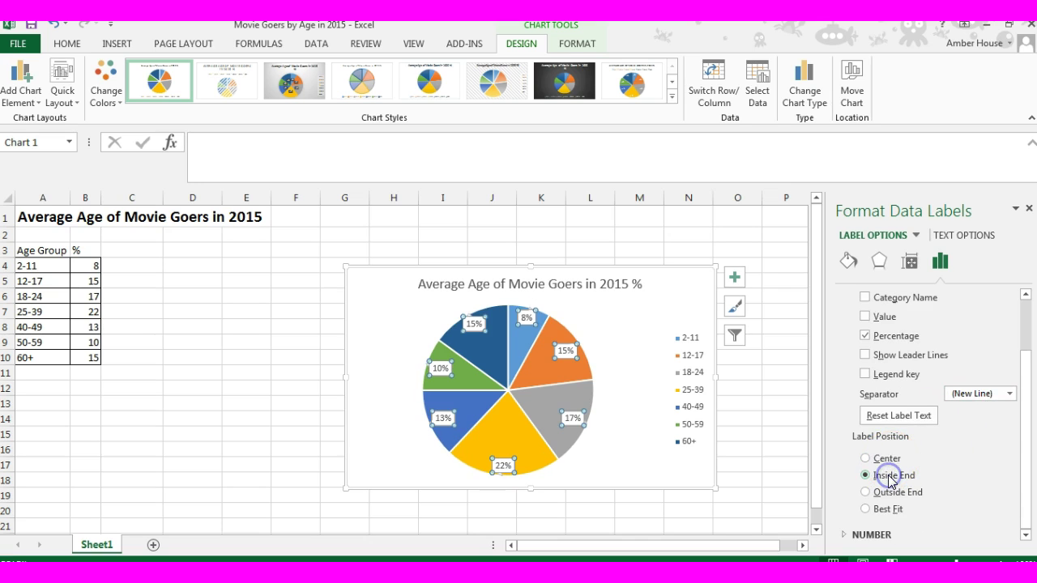
click(766, 373)
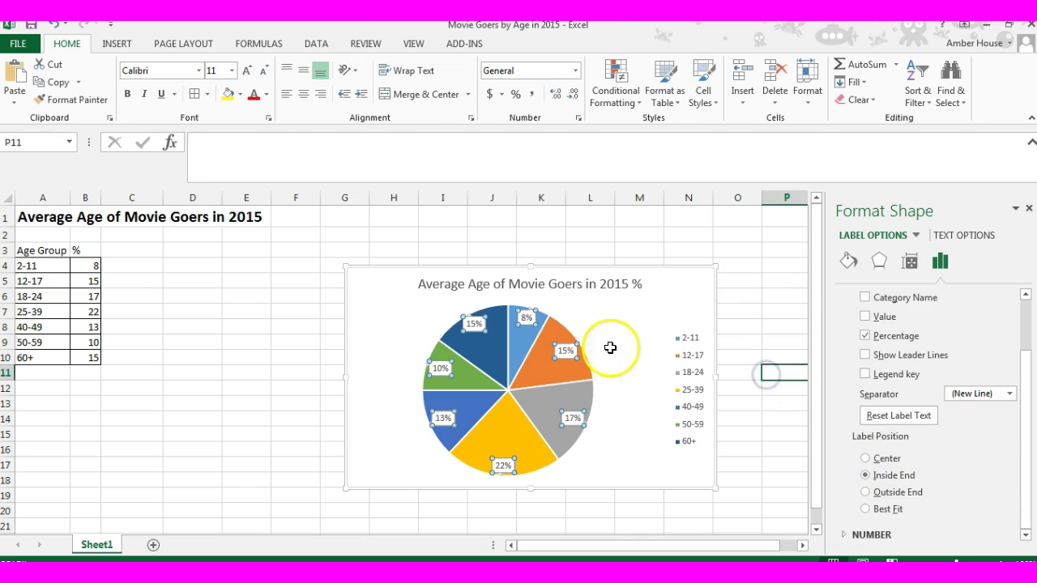
Examine the pie chart area's size, properties, effects, fill and border options without changing anything.
click(556, 343)
click(628, 333)
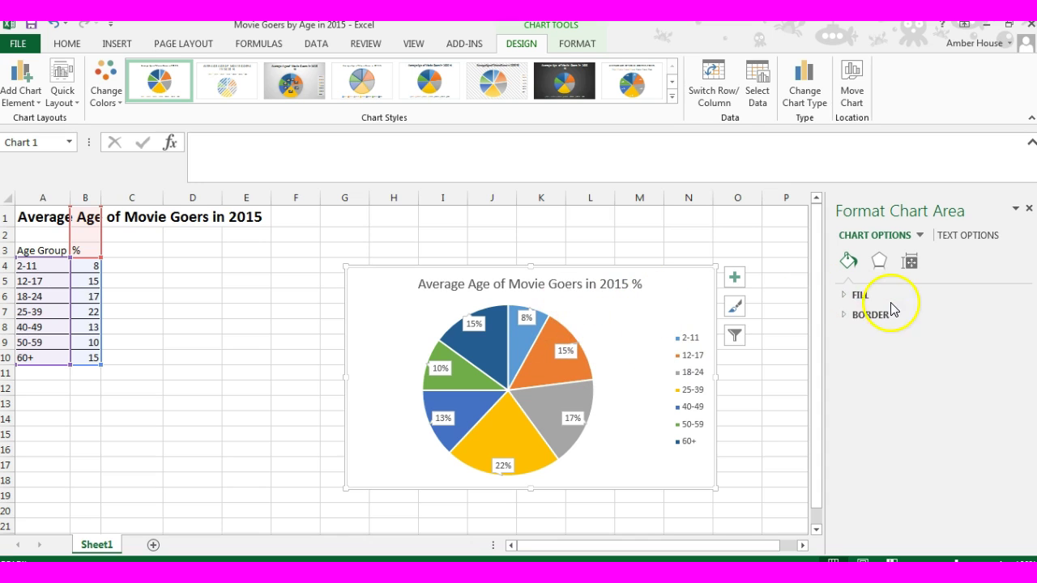
click(910, 264)
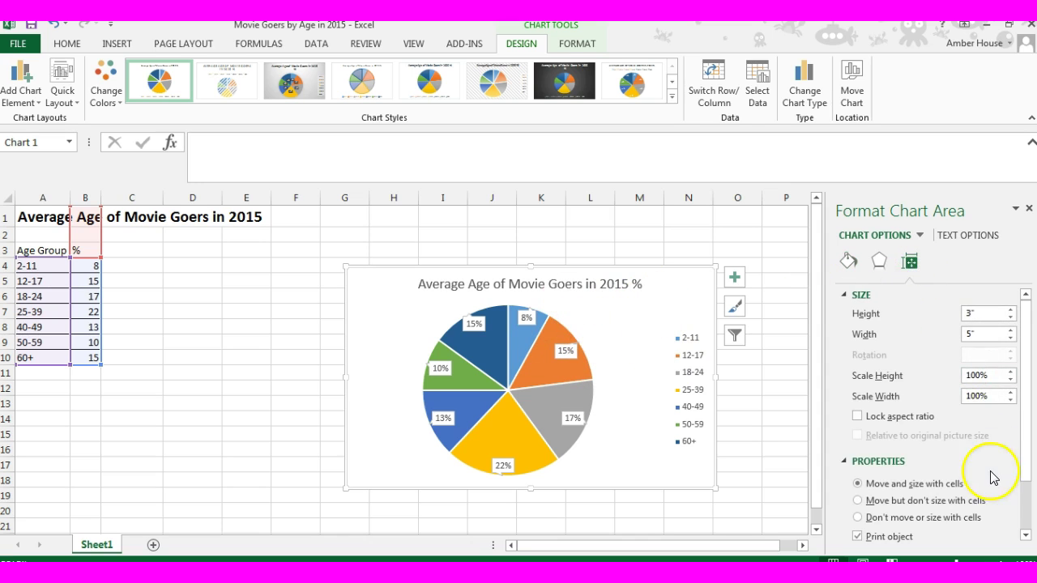
scroll(992, 479, down, 2)
scroll(993, 480, down, 1)
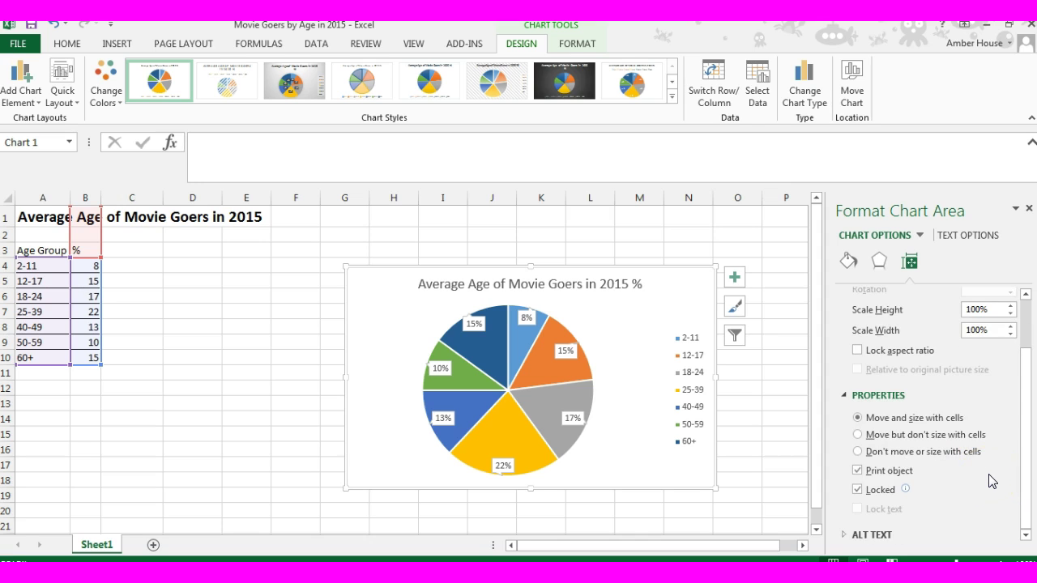
scroll(984, 459, up, 2)
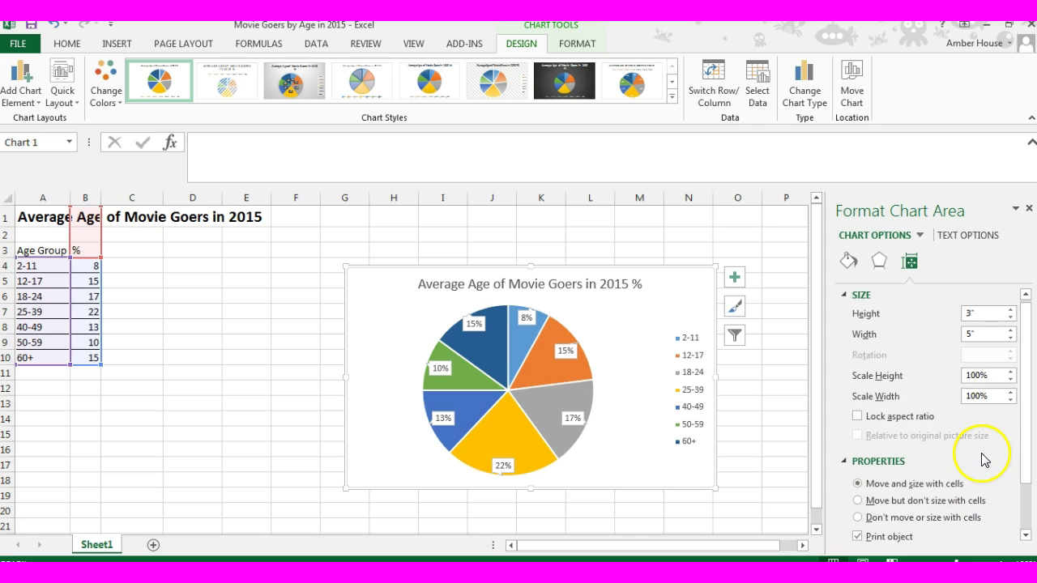
click(879, 263)
click(853, 262)
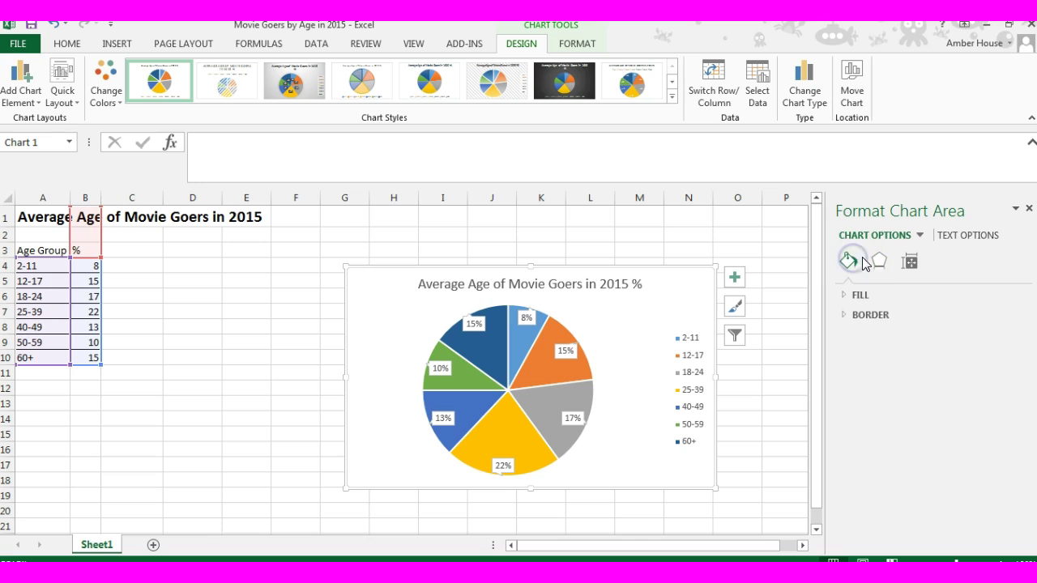
click(1027, 210)
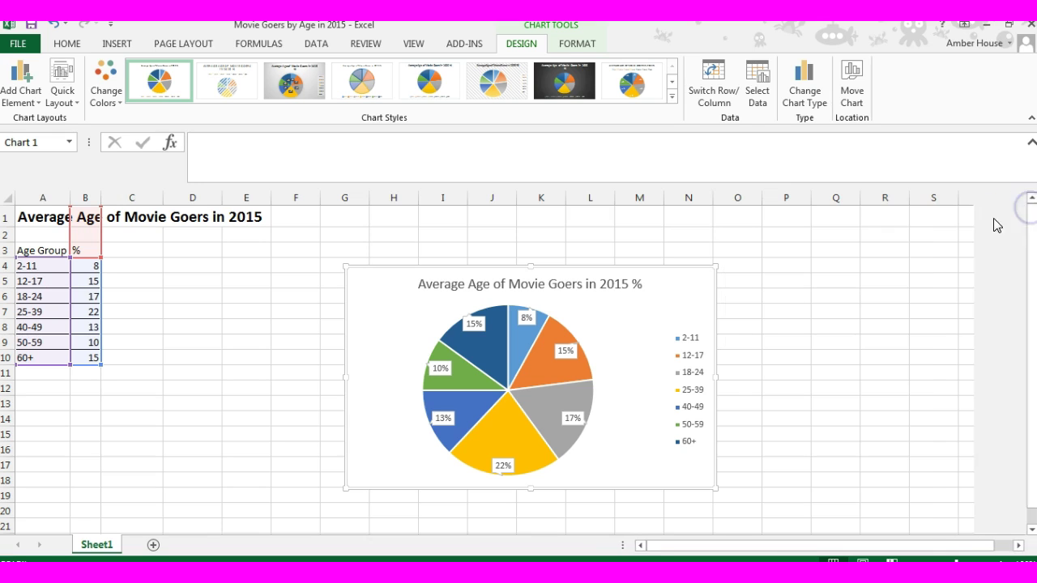
Set the pie chart's percentage callouts to the Outside End position in the additional data label options.
click(734, 275)
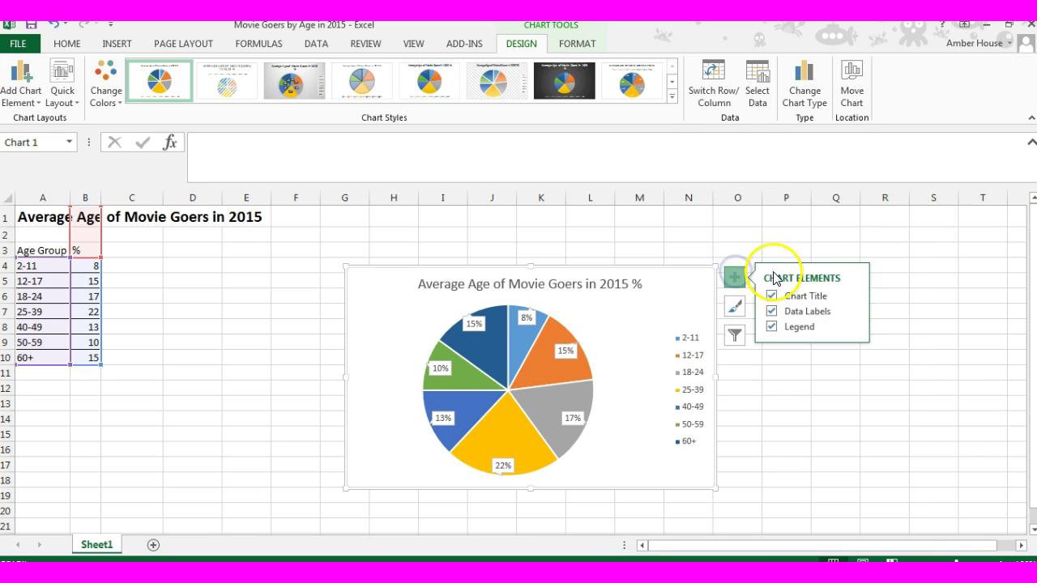
click(854, 312)
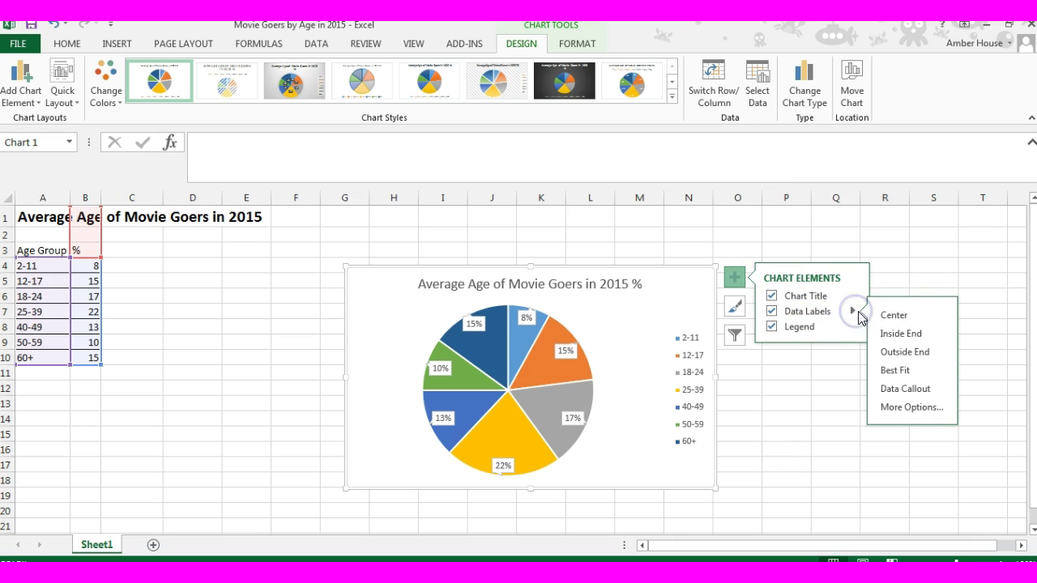
click(918, 412)
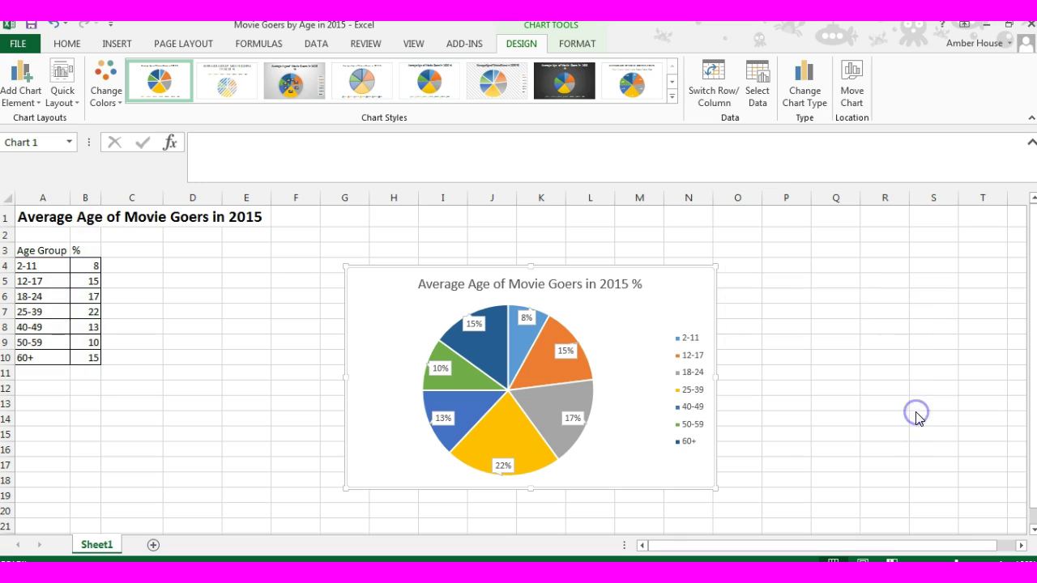
scroll(923, 428, down, 2)
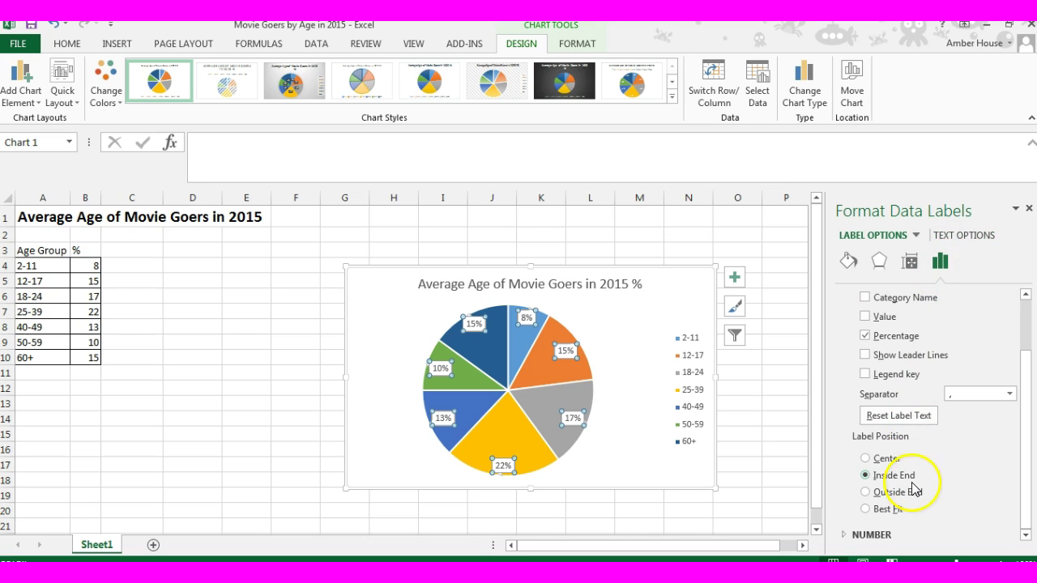
click(865, 492)
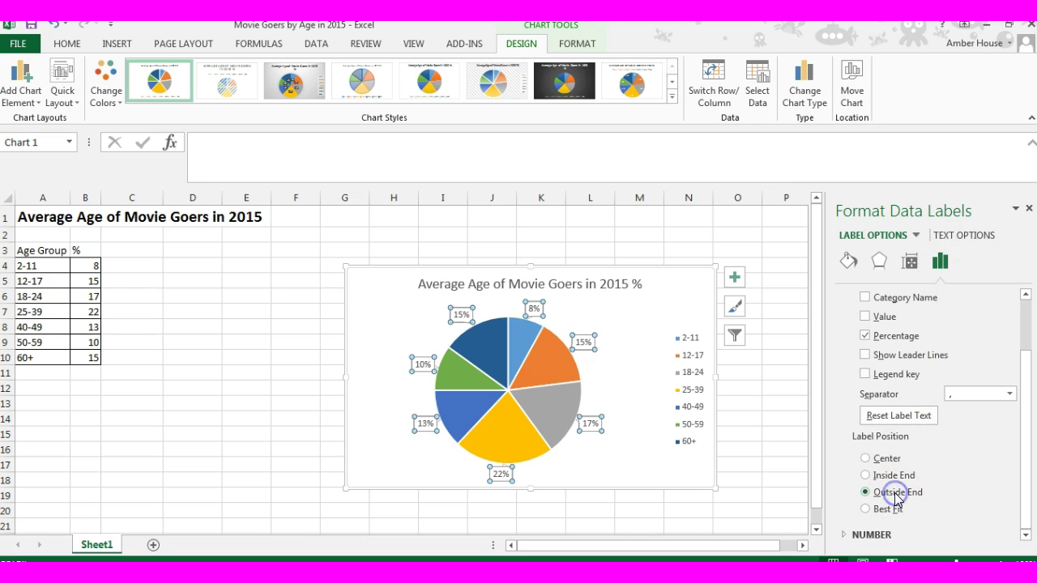
click(778, 452)
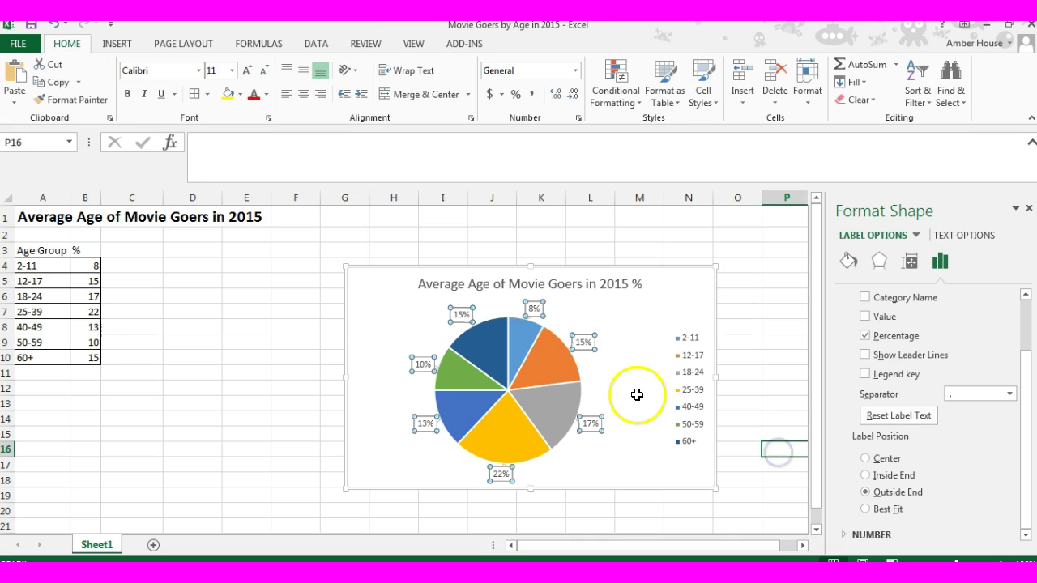
Give the pie chart area a solid black border line.
click(595, 374)
click(787, 342)
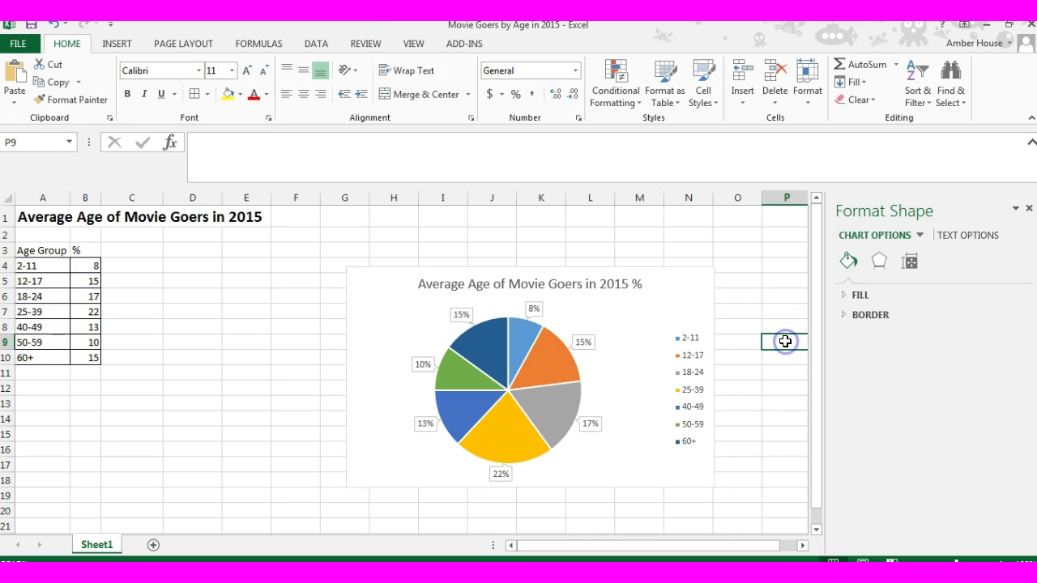
click(563, 280)
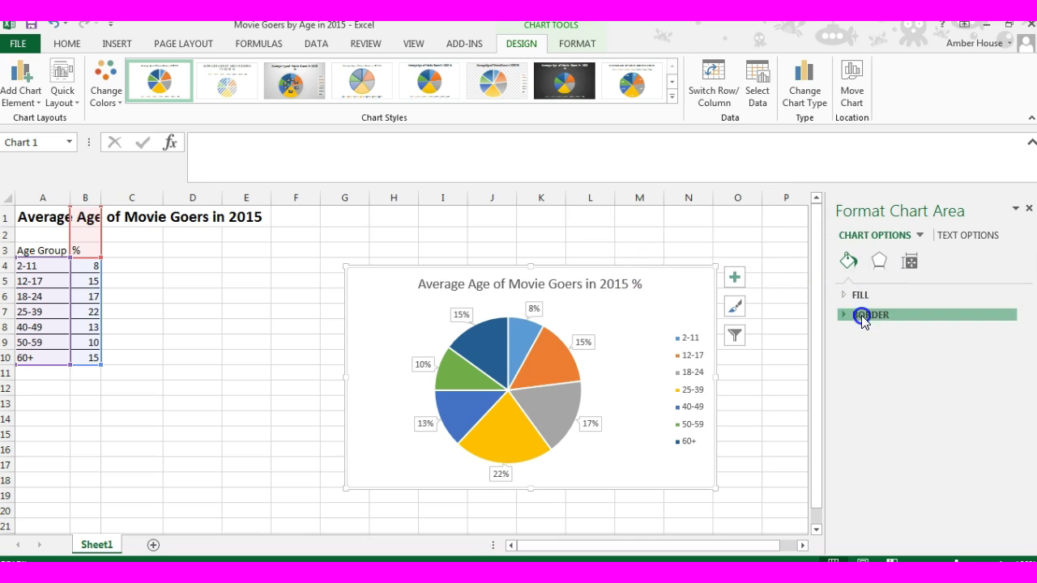
click(861, 315)
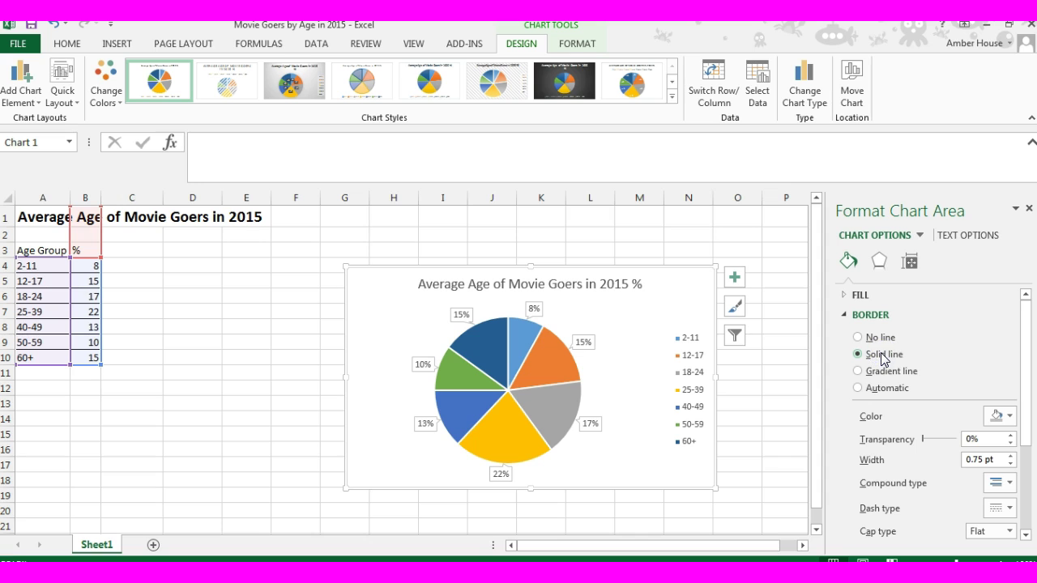
click(1010, 416)
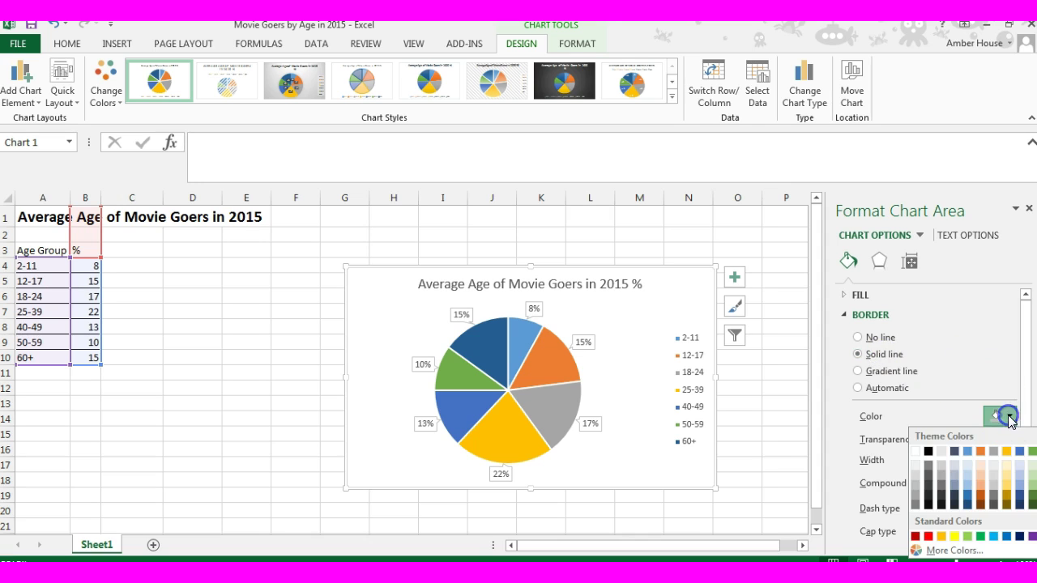
click(915, 451)
click(766, 403)
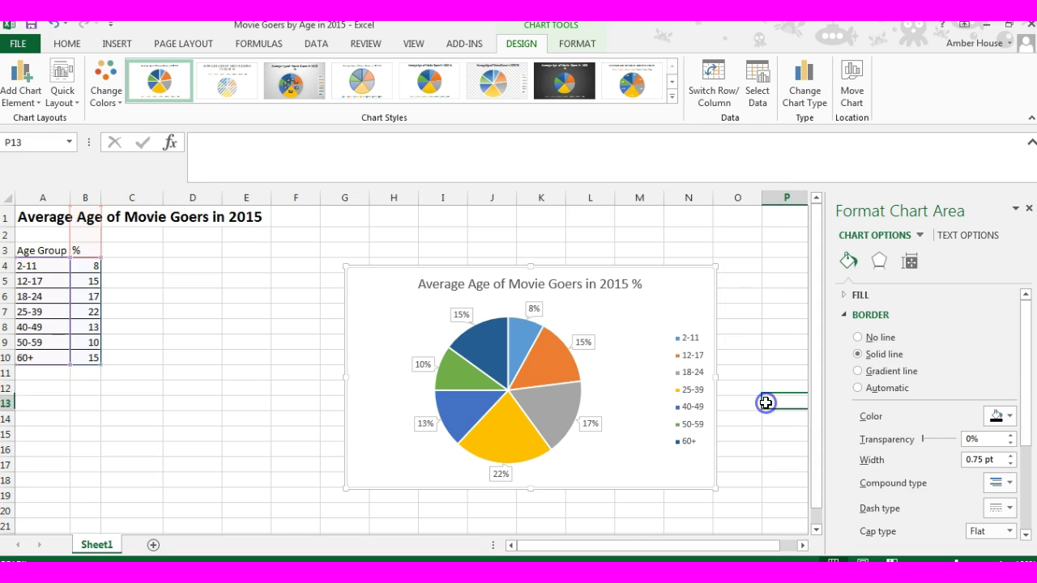
click(735, 339)
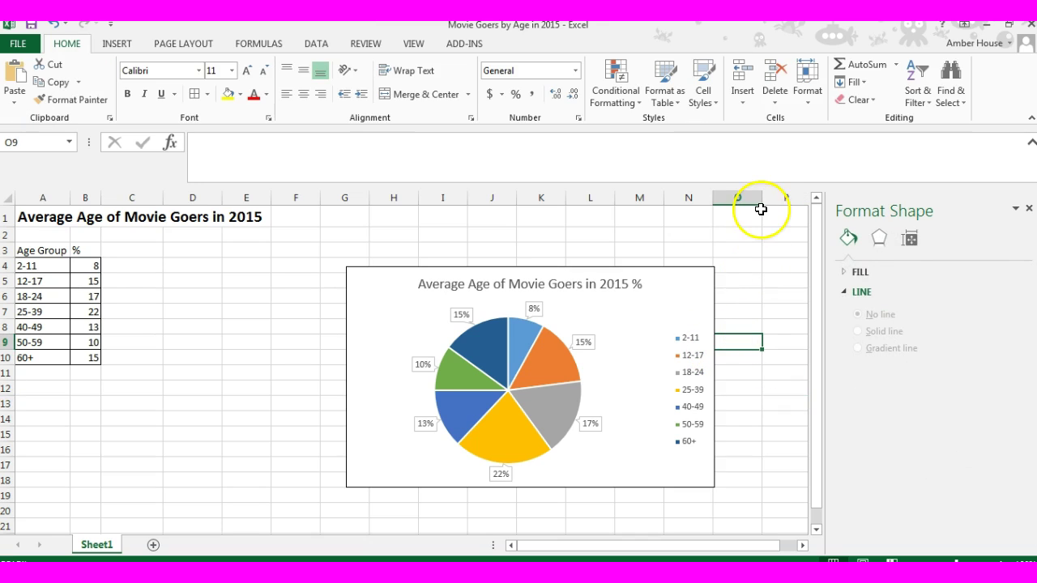
Move the pie chart beside the data table so its upper-left corner sits near cell D3.
drag(633, 266, 451, 241)
click(597, 370)
click(524, 300)
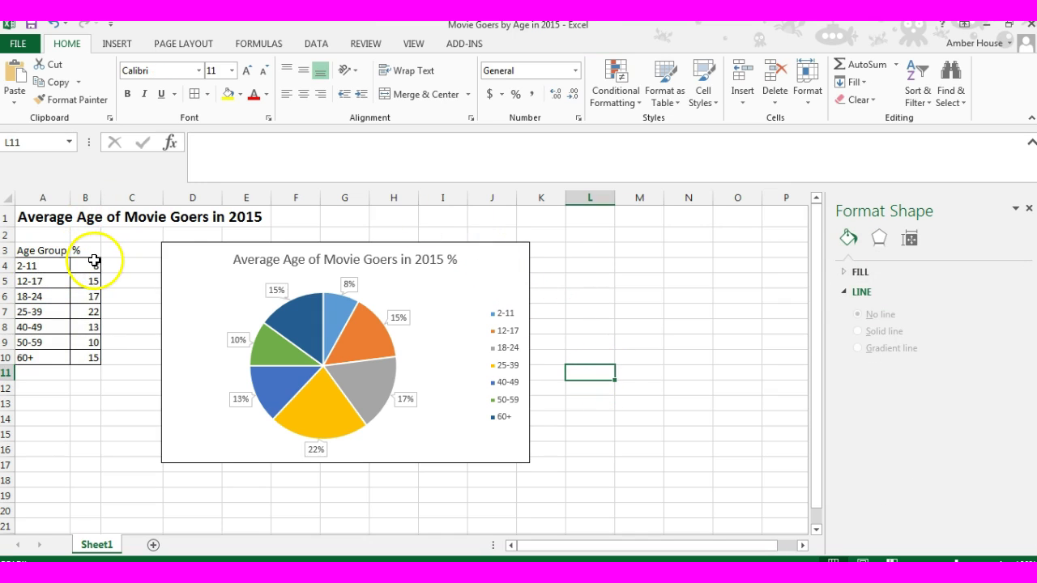
Review the age groups and percentages in A4:B10 that supply the pie chart's data.
drag(94, 264, 86, 355)
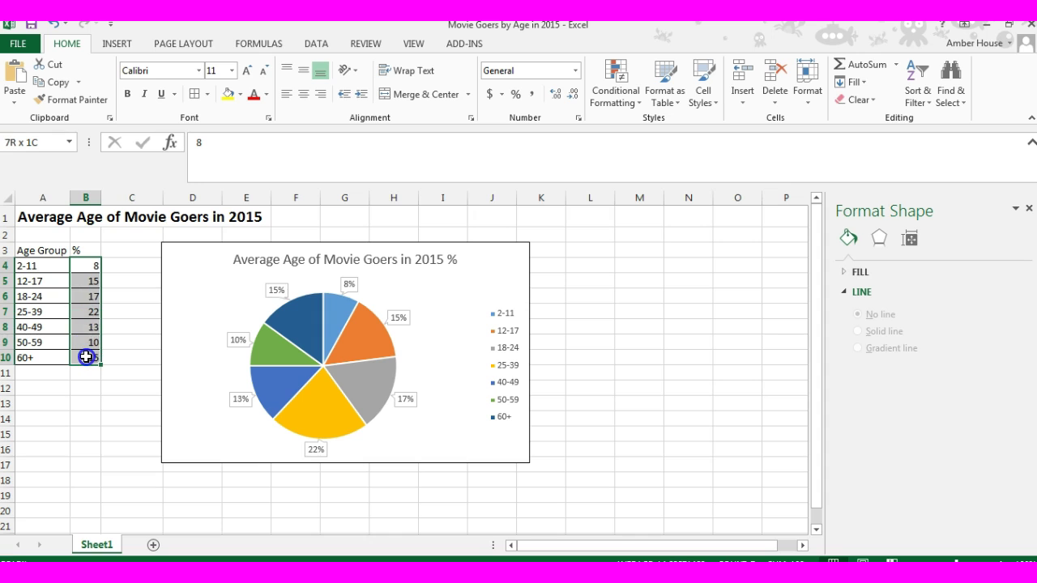
click(84, 417)
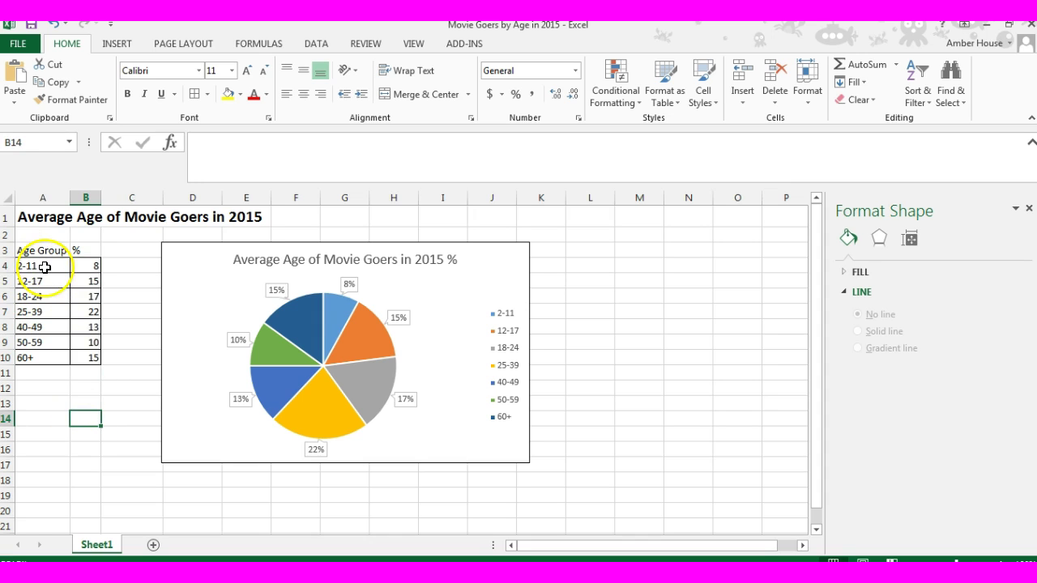
drag(41, 265, 81, 358)
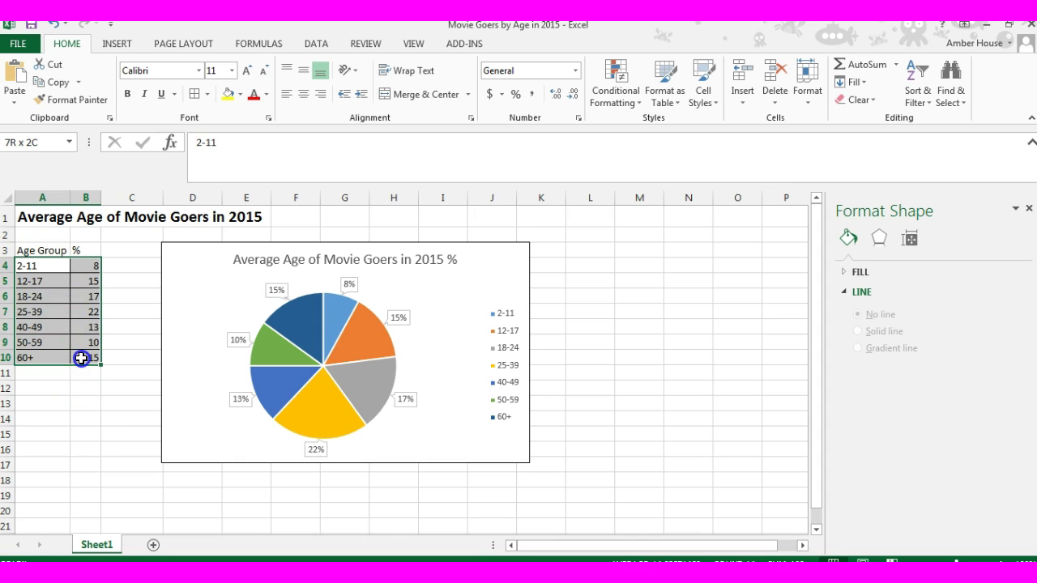
click(80, 419)
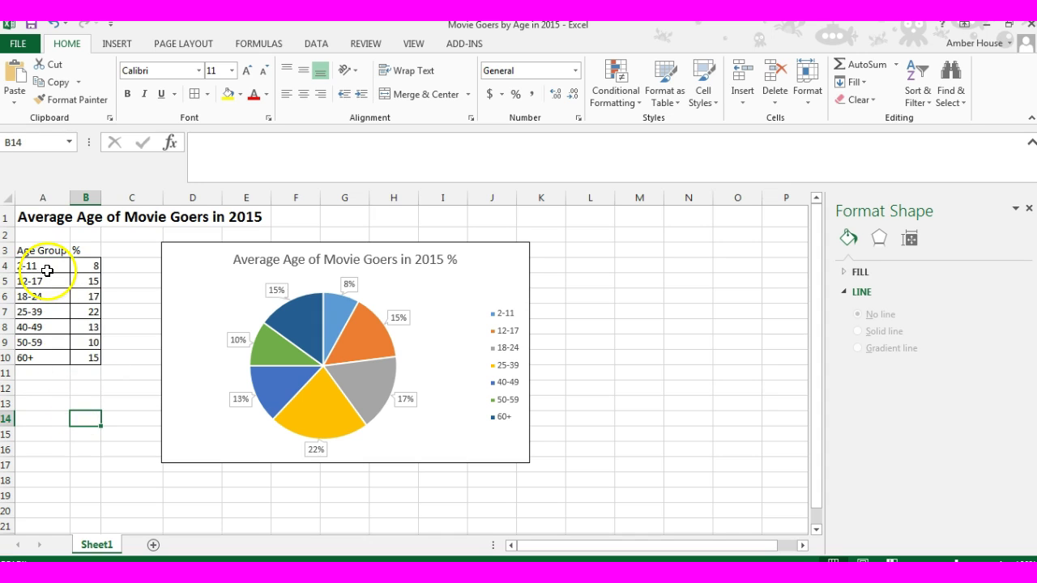
drag(47, 265, 39, 359)
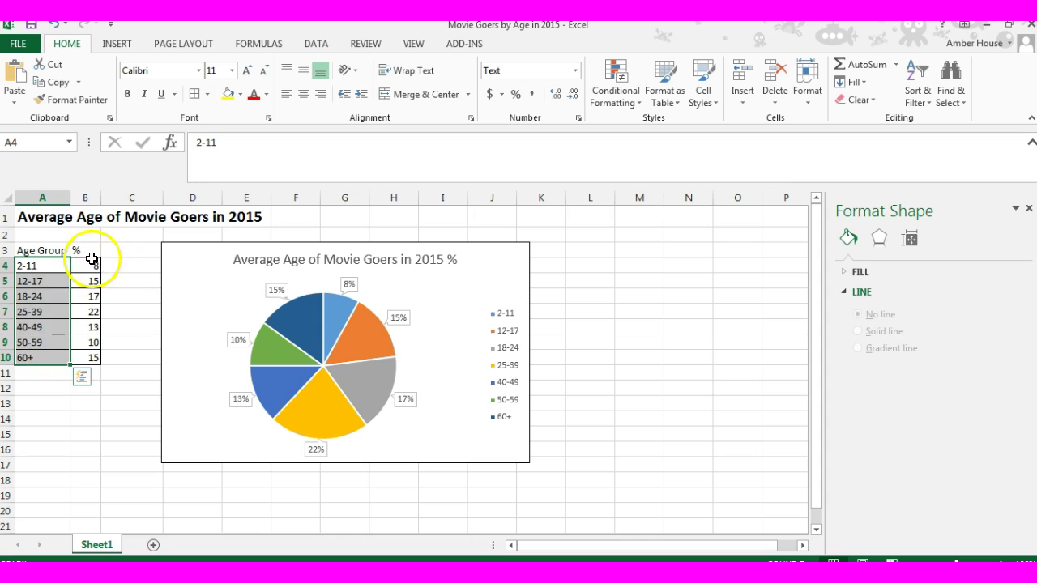
drag(88, 266, 89, 338)
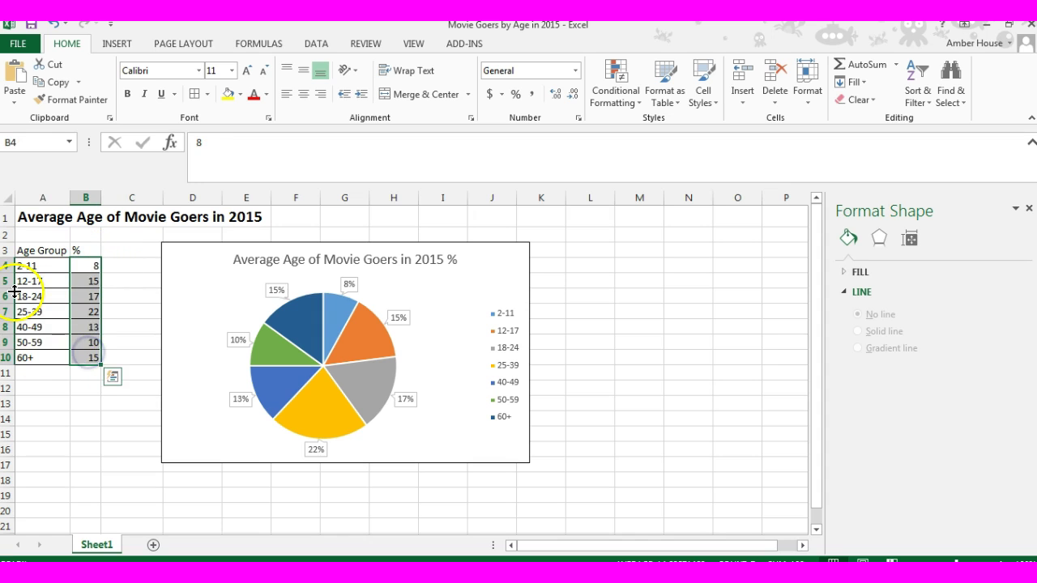
click(127, 258)
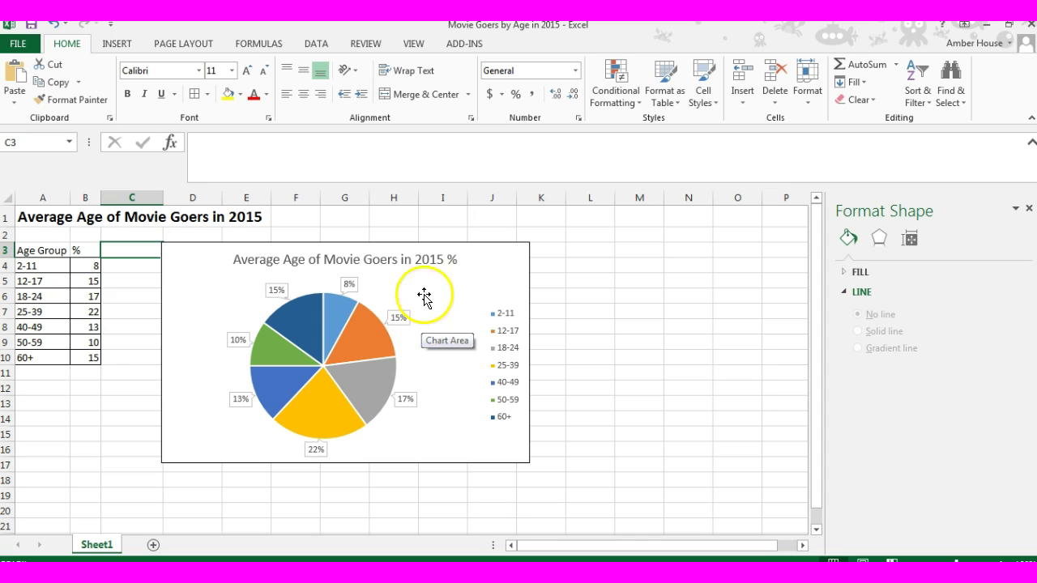
Examine the pie chart's legend, its chart elements and its filter values without changing anything.
click(518, 316)
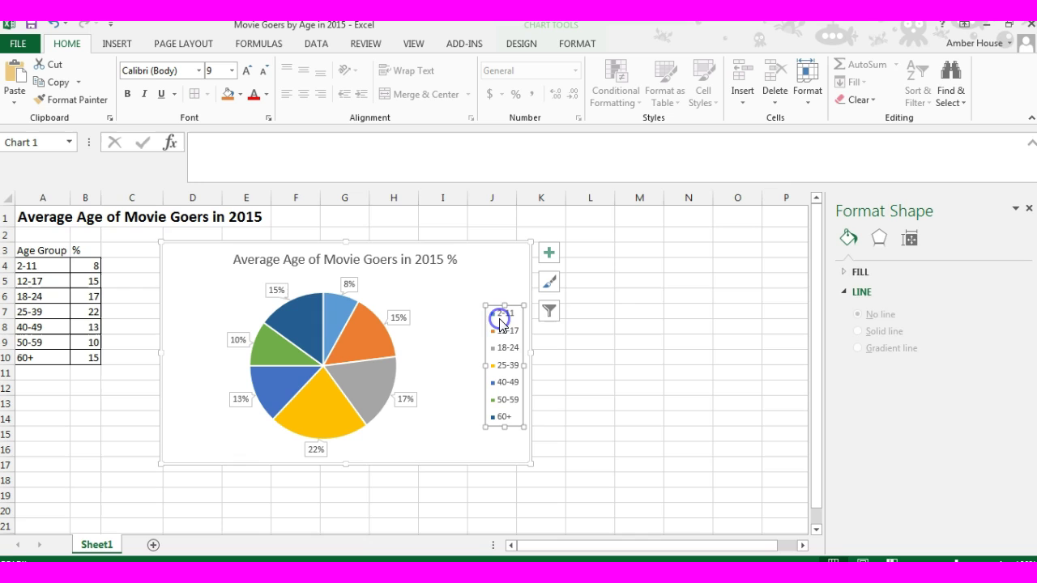
click(612, 345)
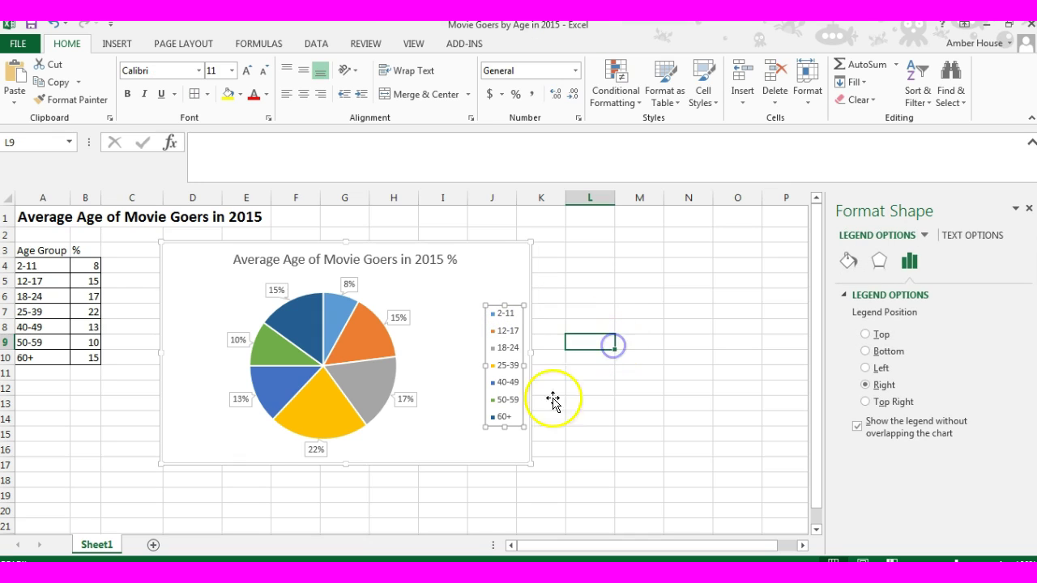
click(597, 462)
click(442, 444)
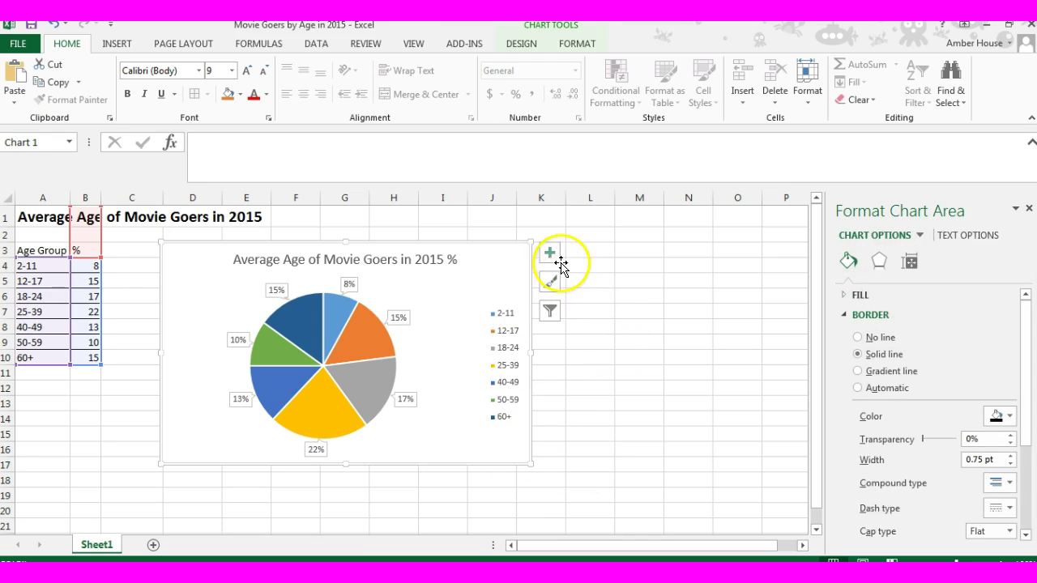
click(551, 255)
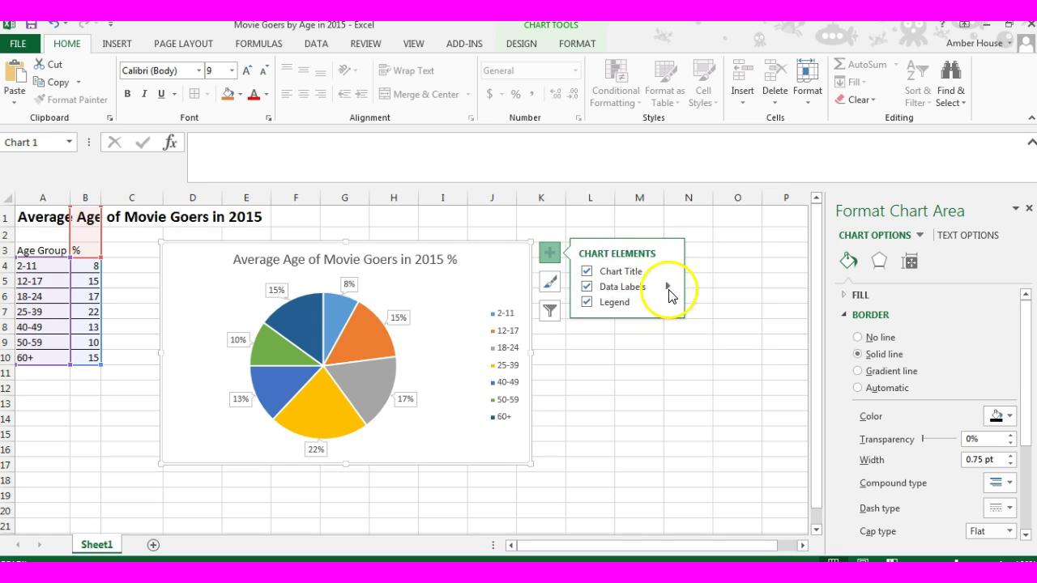
click(558, 289)
click(553, 312)
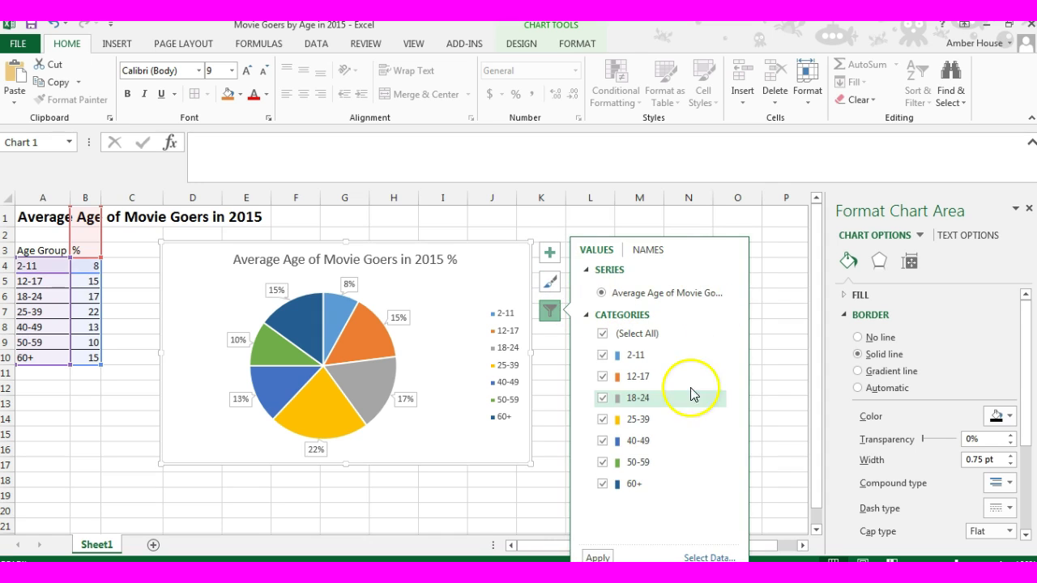
click(577, 220)
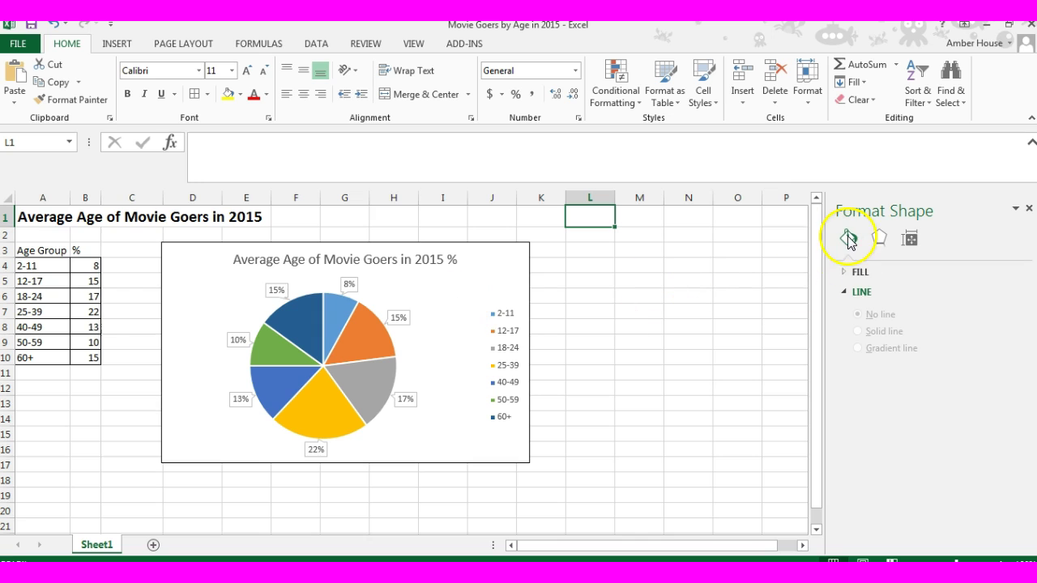
Examine the pie slices individually and the fill colours available for the 12-17 slice without changing anything.
click(364, 341)
click(321, 320)
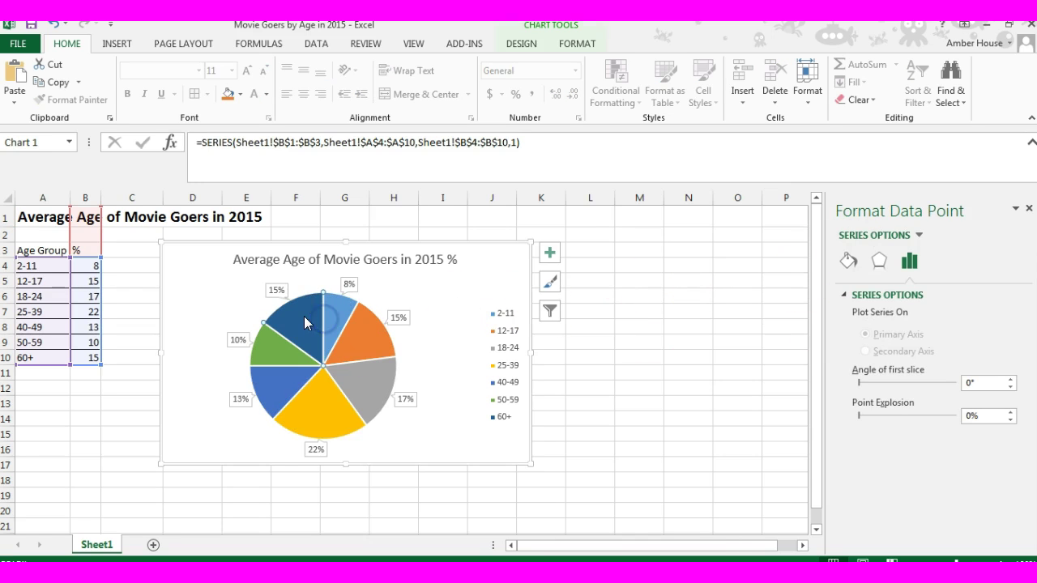
click(361, 325)
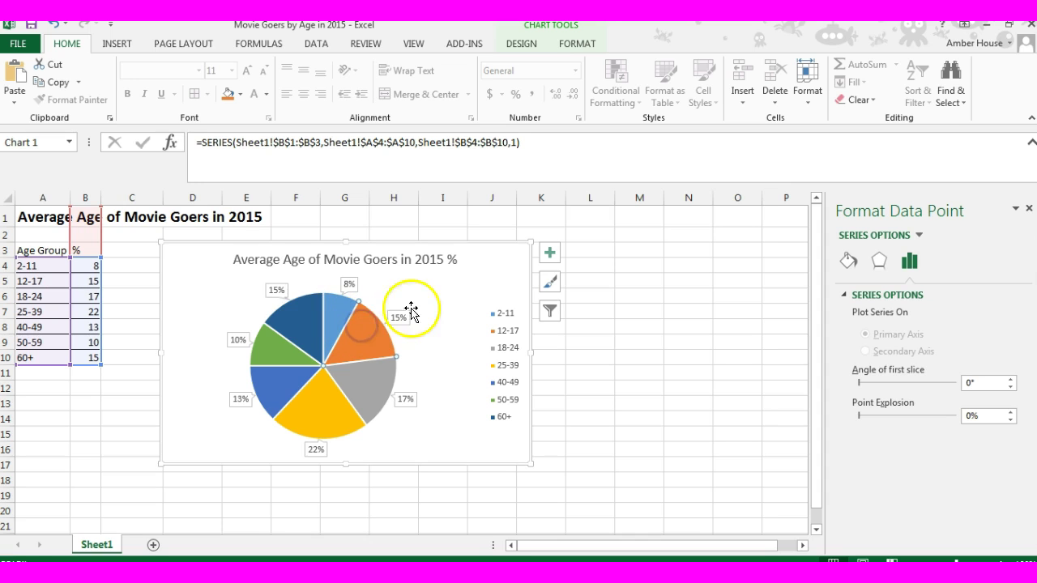
mouse_move(373, 331)
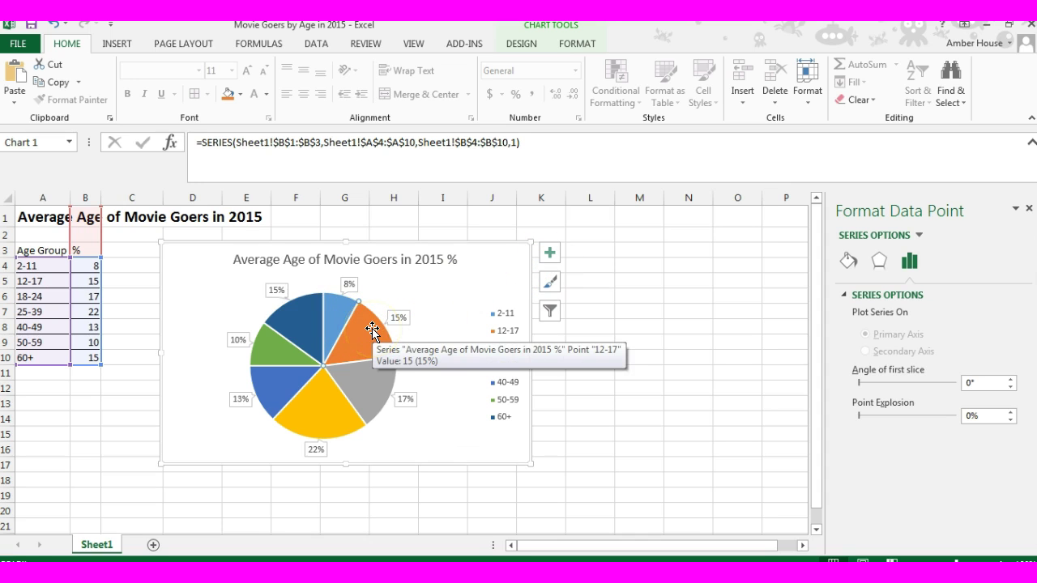
right_click(354, 346)
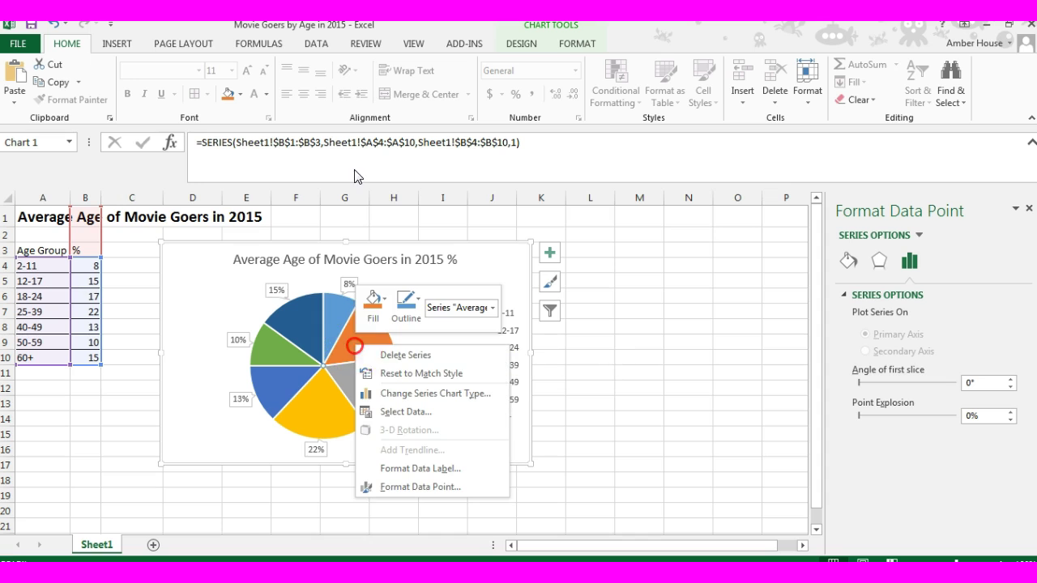
click(385, 304)
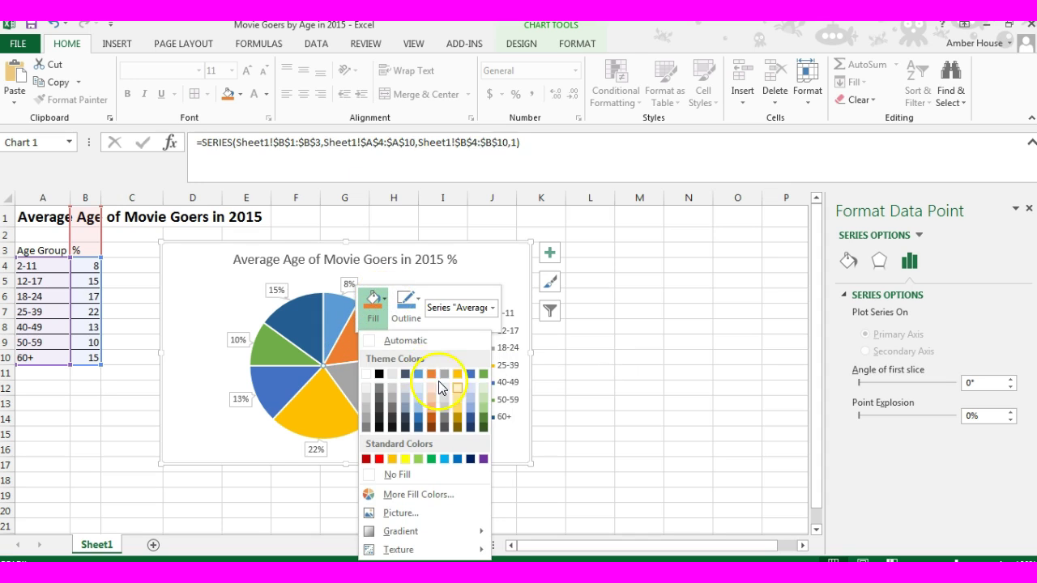
click(373, 300)
click(615, 326)
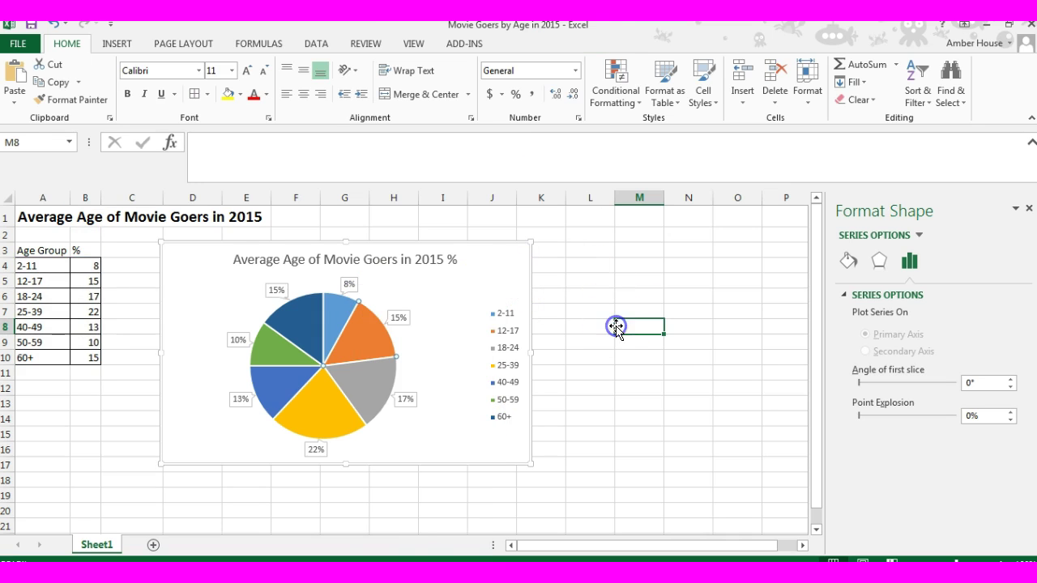
click(295, 375)
click(273, 394)
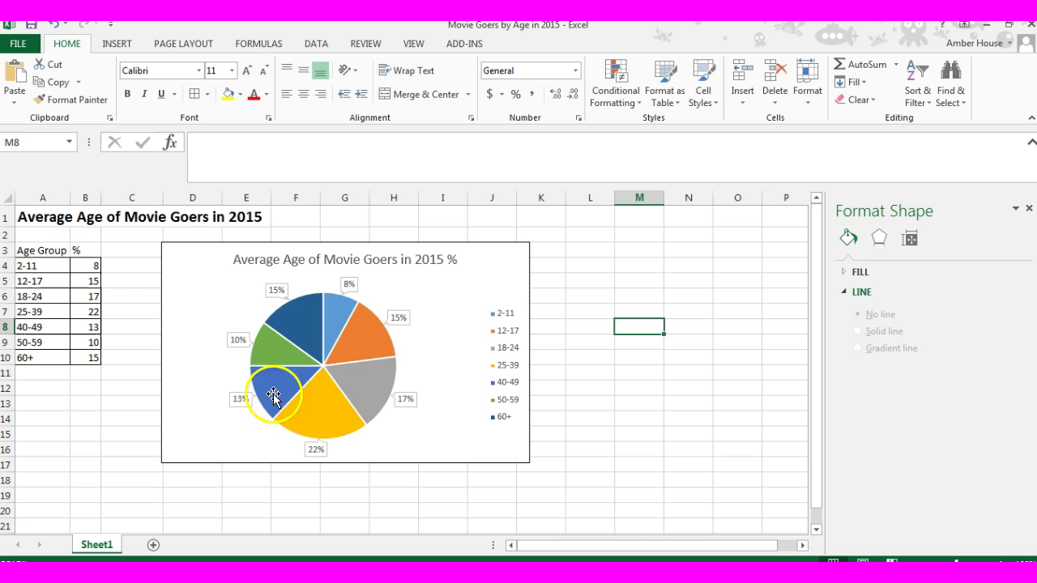
click(371, 339)
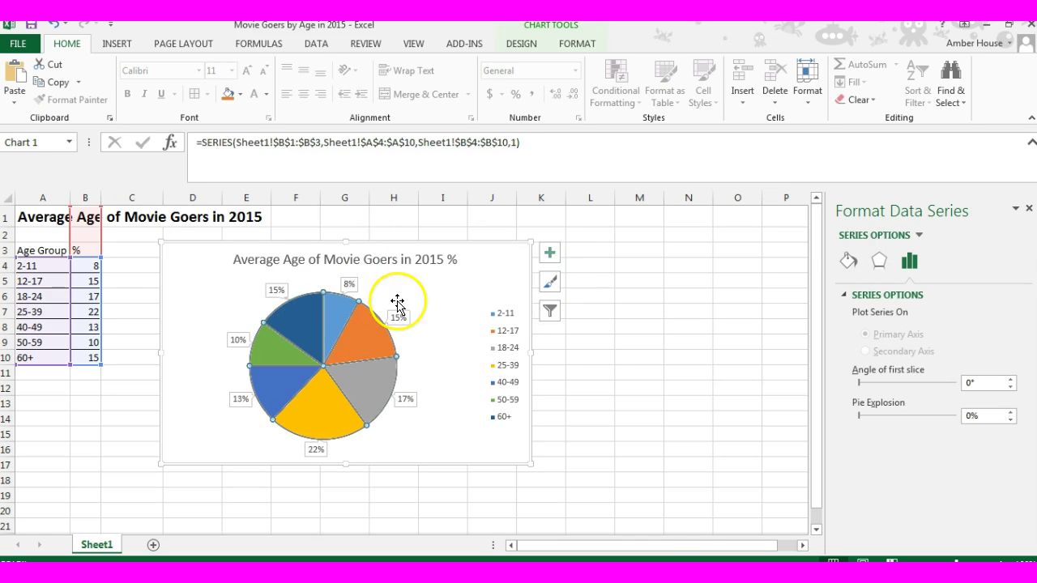
click(584, 367)
Review the pie chart's filter options for both values and names, leaving all series and categories as they are.
click(478, 246)
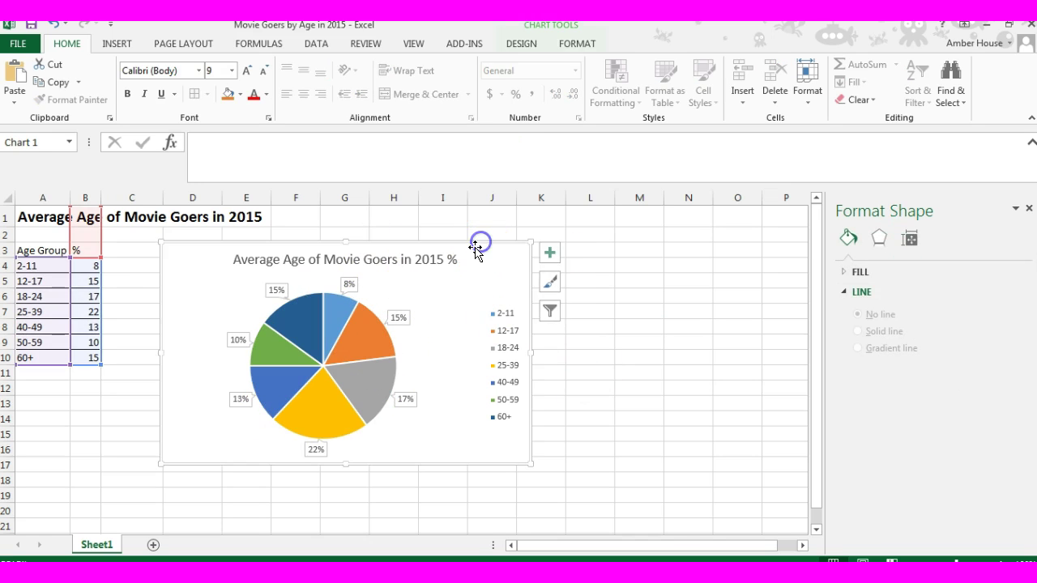
click(550, 311)
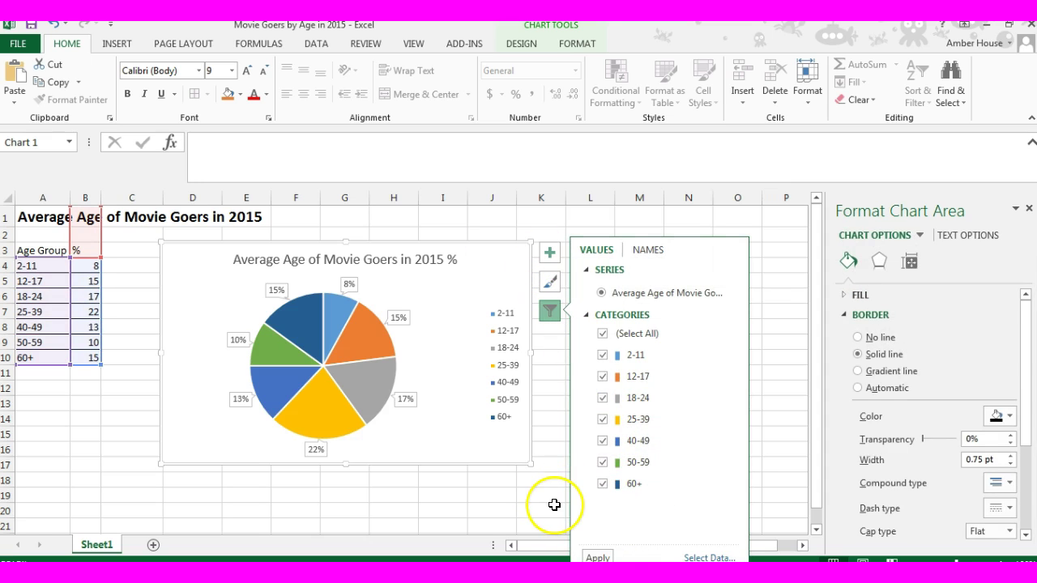
click(650, 249)
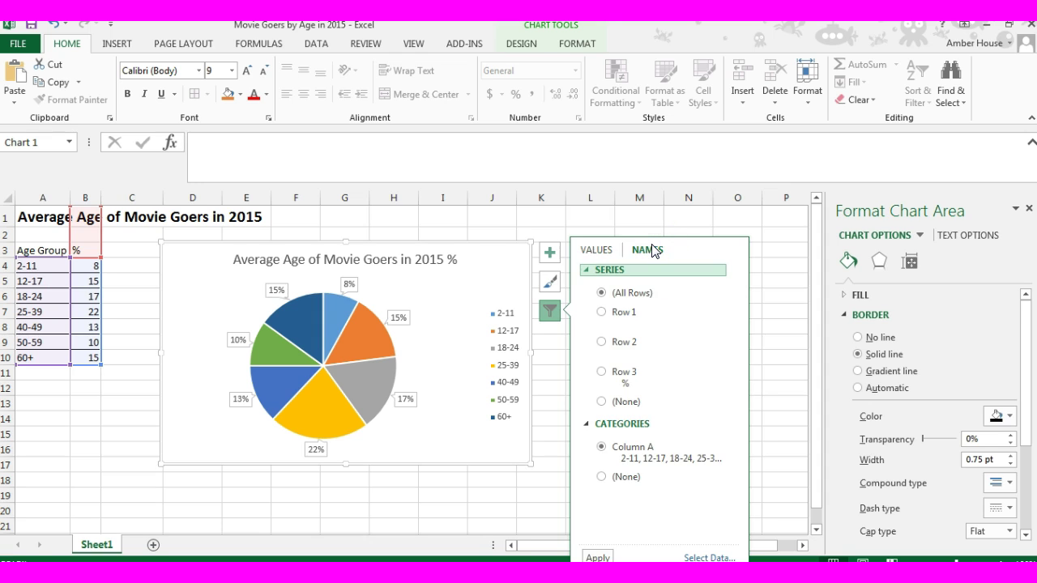
click(613, 256)
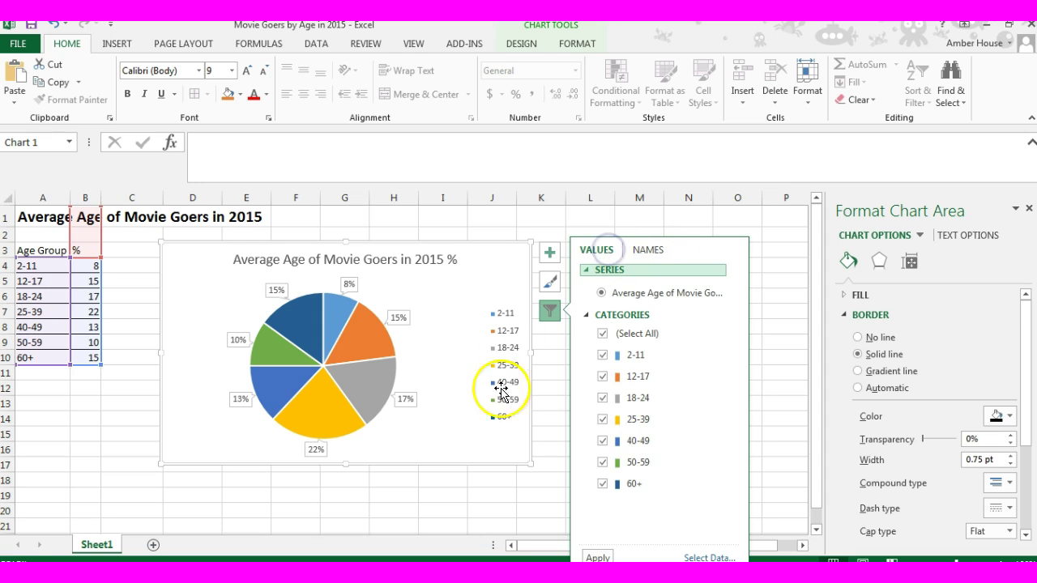
click(509, 508)
Examine the colorful and monochromatic palettes available for the pie chart, keeping the first colorful palette.
click(437, 244)
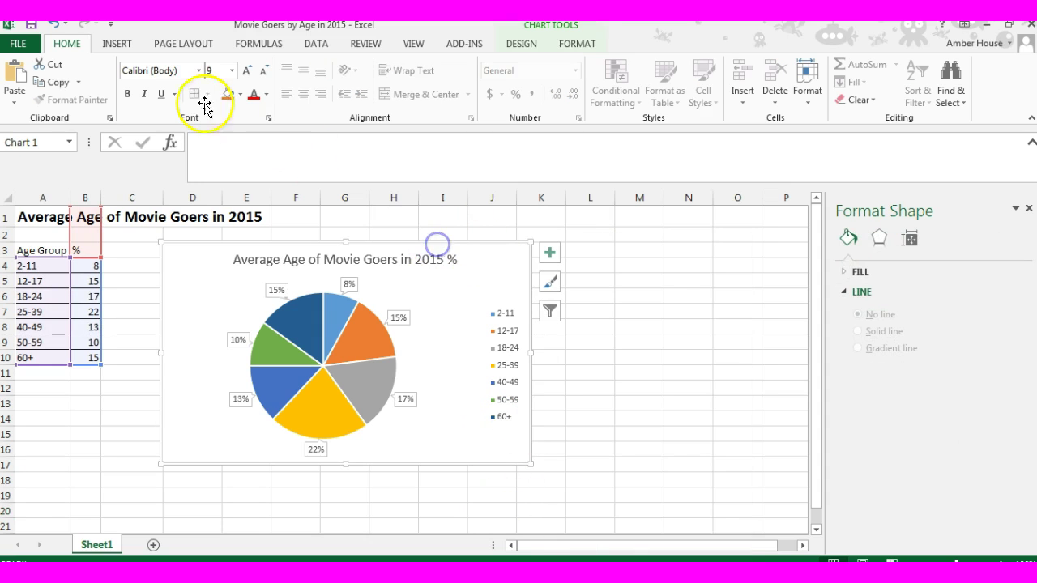
click(523, 44)
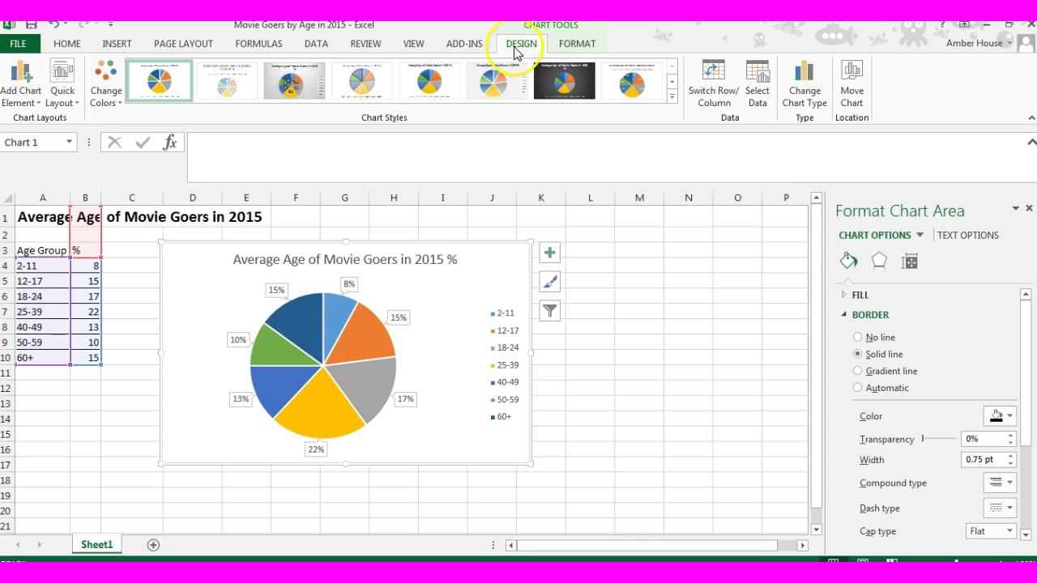
click(112, 95)
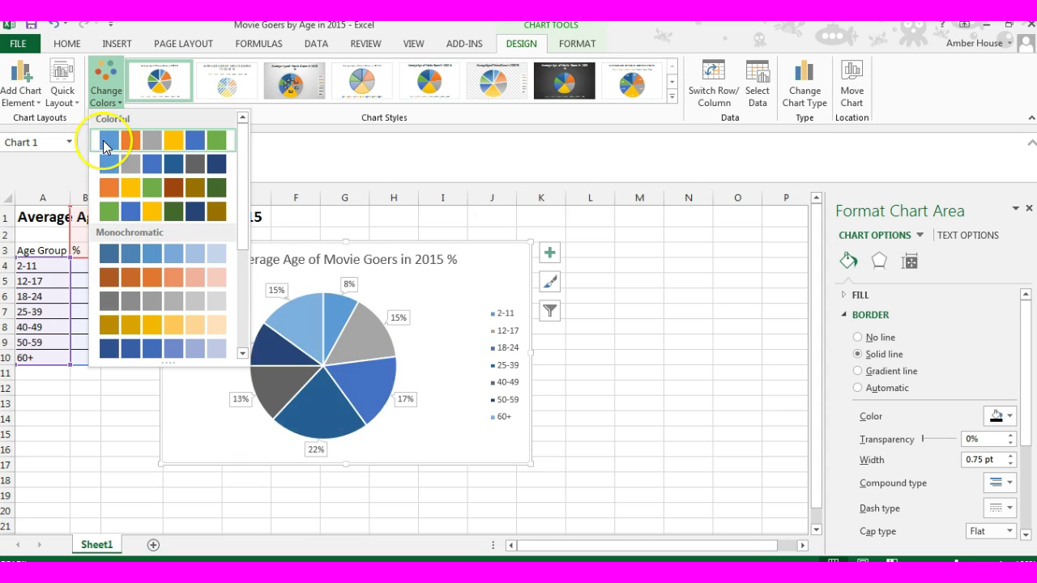
click(103, 175)
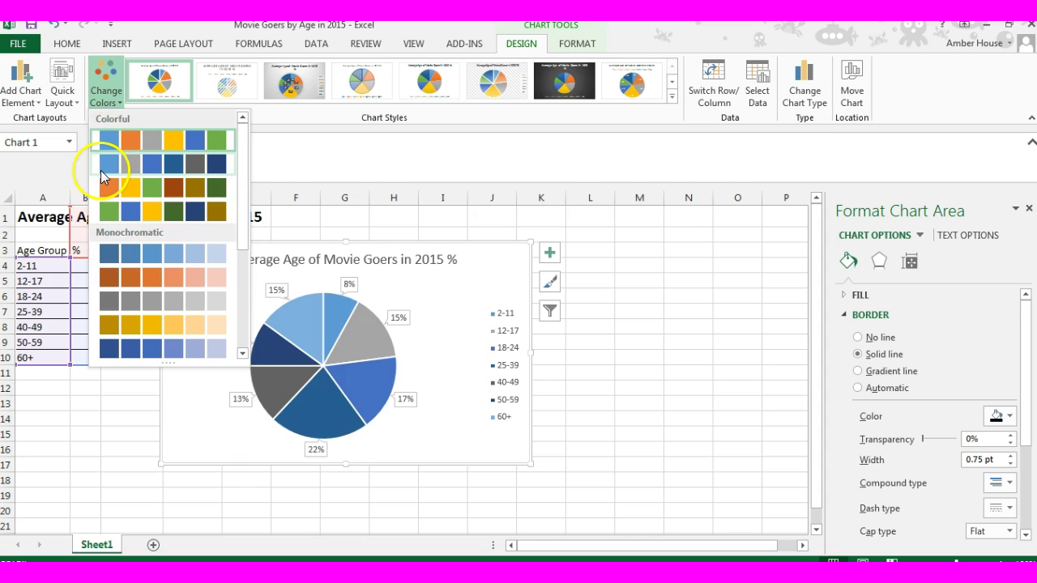
drag(242, 151, 225, 268)
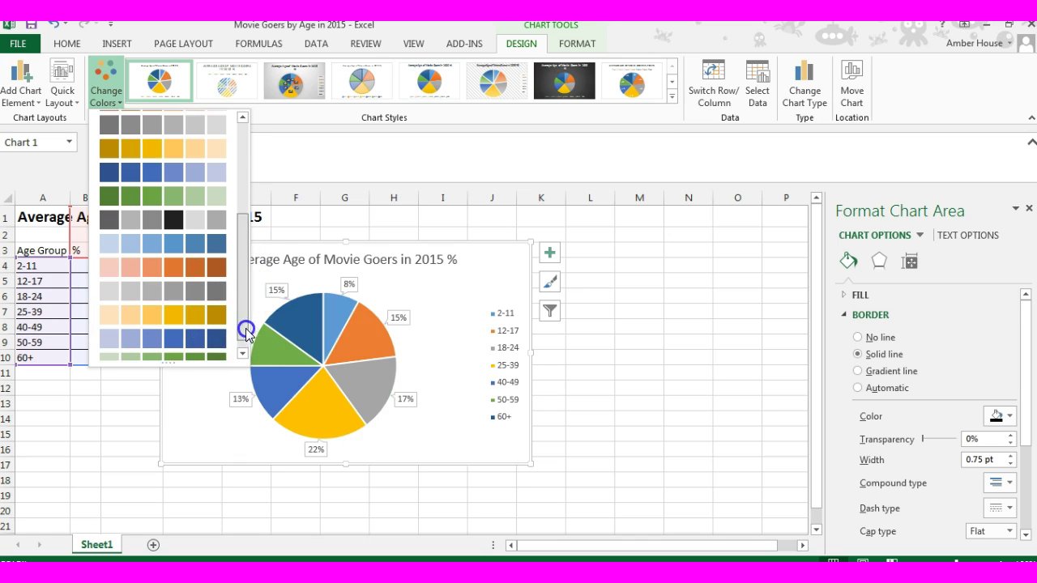
drag(243, 308, 252, 203)
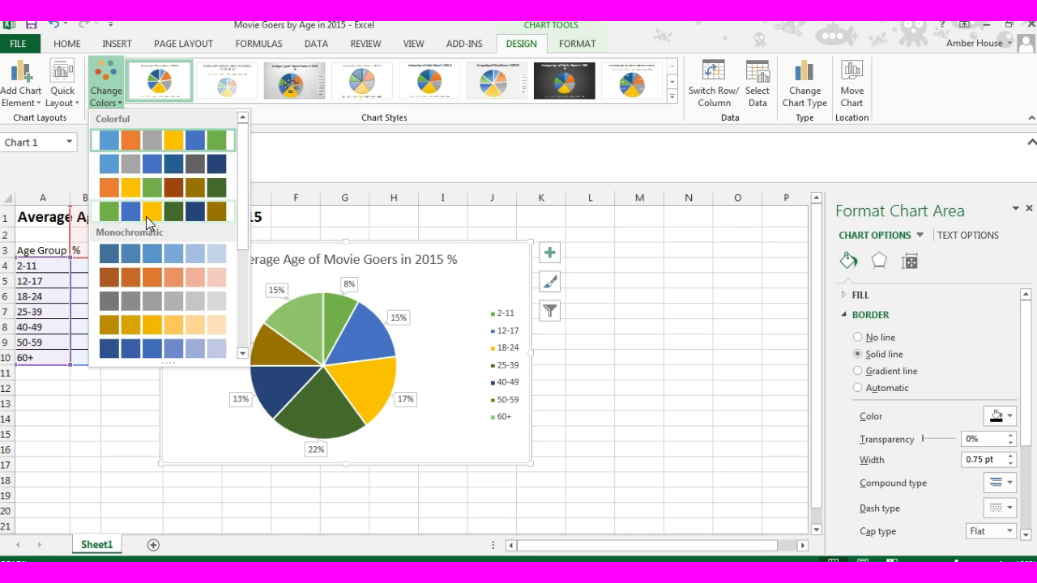
click(193, 140)
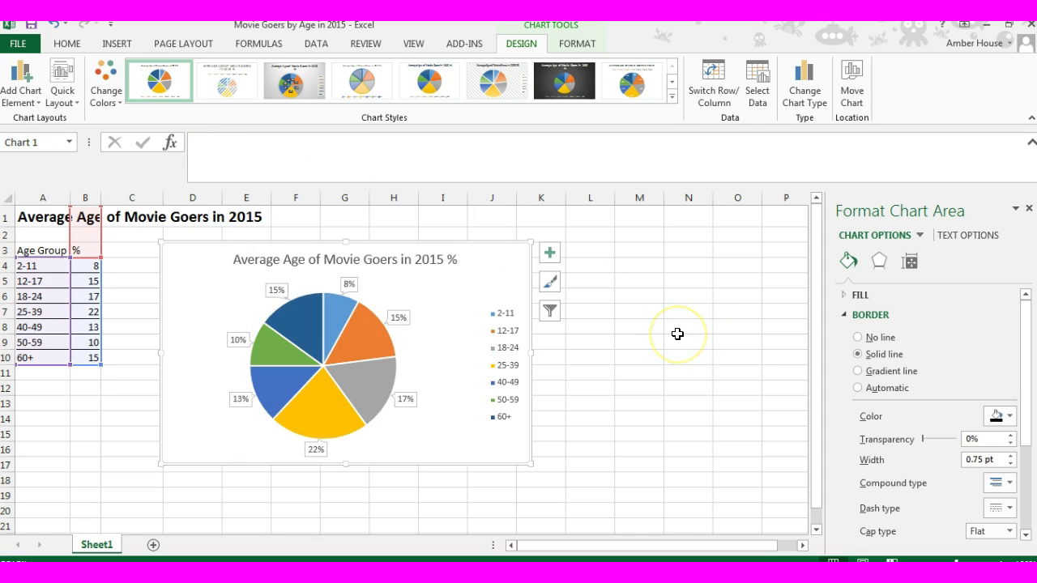
Examine the pie chart's legend and its position options without changing anything.
click(652, 335)
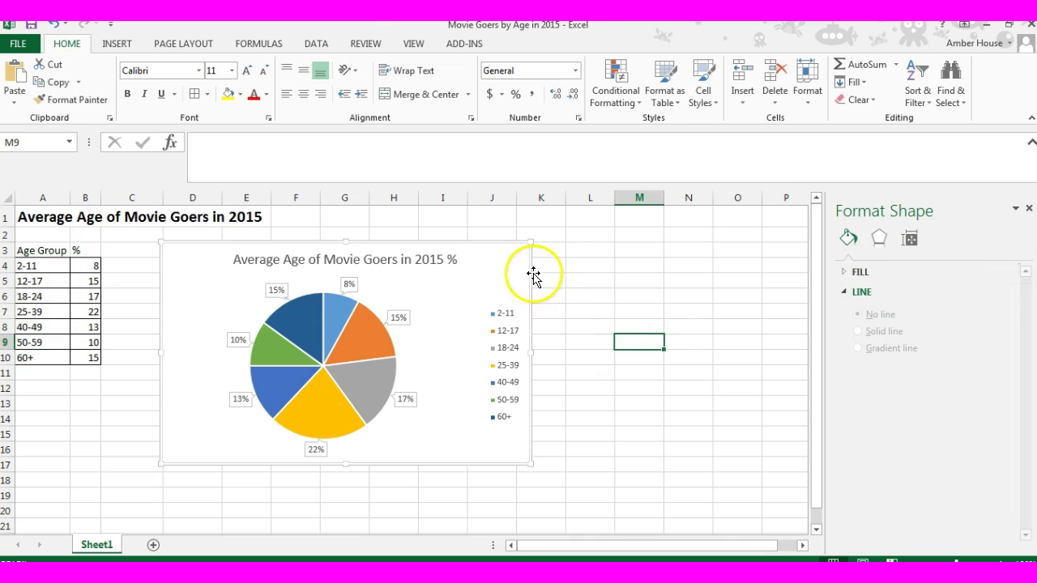
click(499, 314)
click(622, 387)
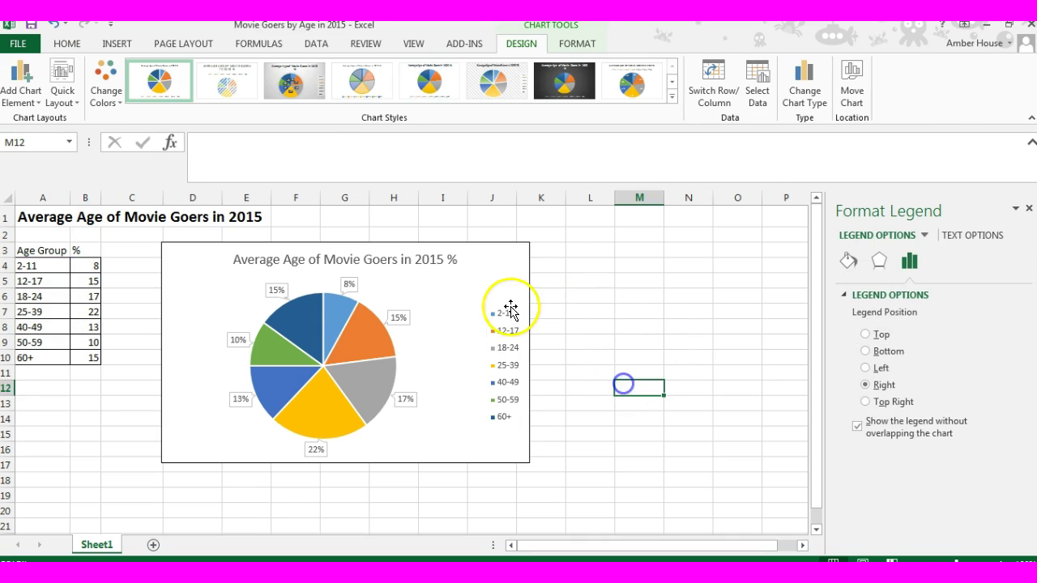
click(499, 314)
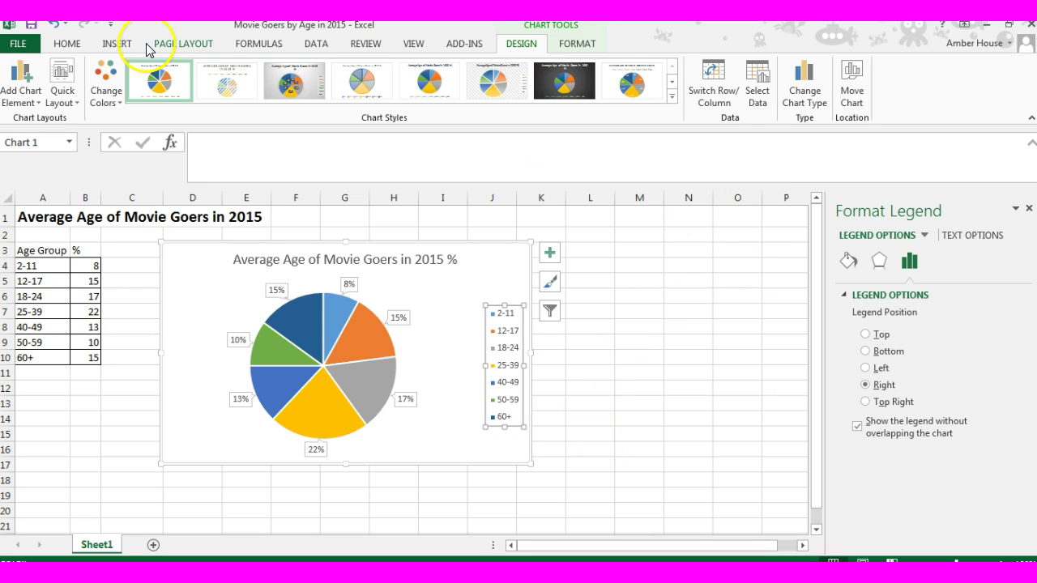
Try to add a text box inside the chart area, just below the legend.
click(120, 46)
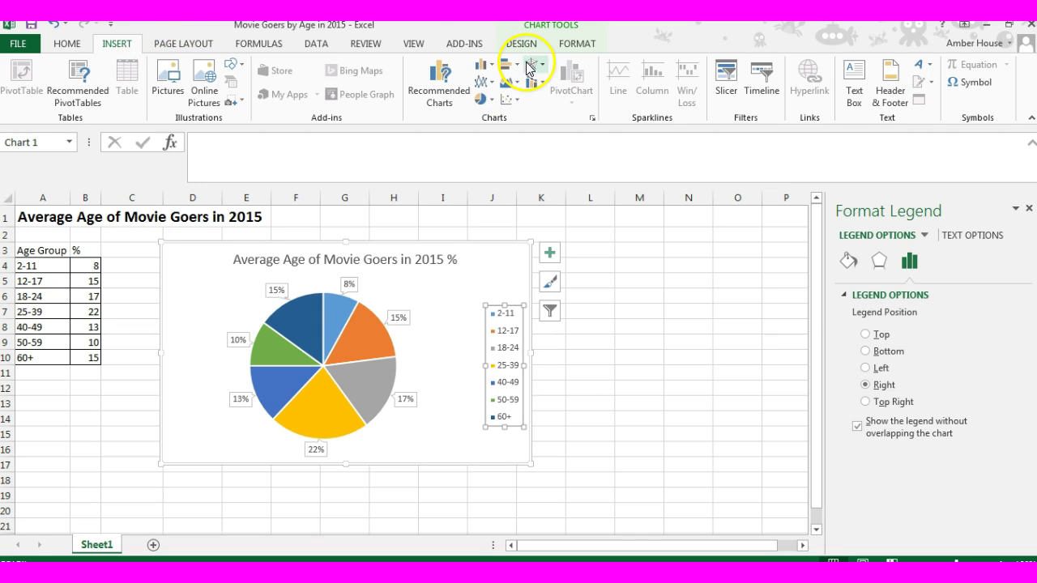
click(851, 101)
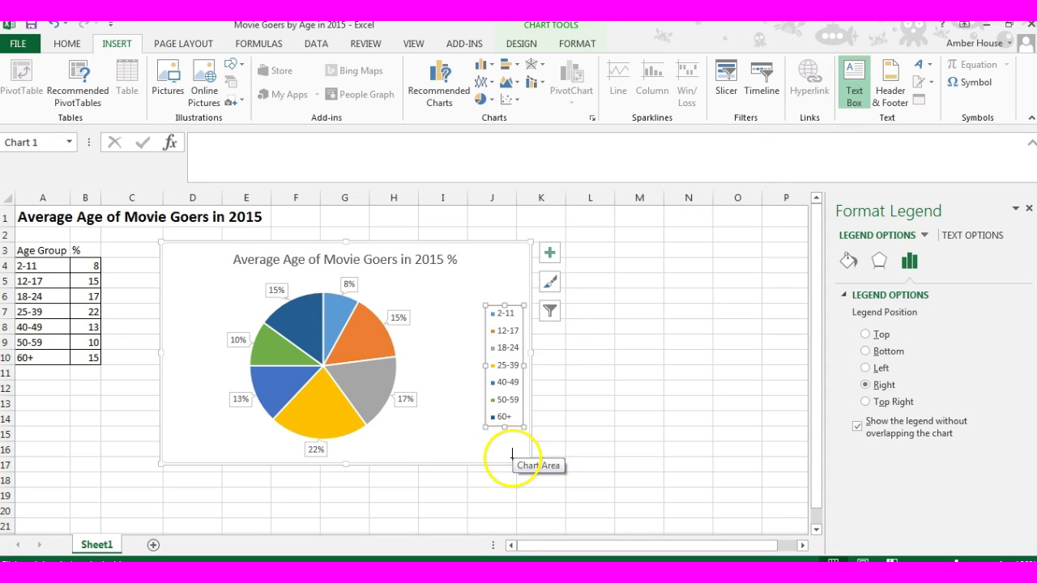
mouse_move(513, 452)
mouse_down()
mouse_move(435, 453)
mouse_move(374, 437)
mouse_up()
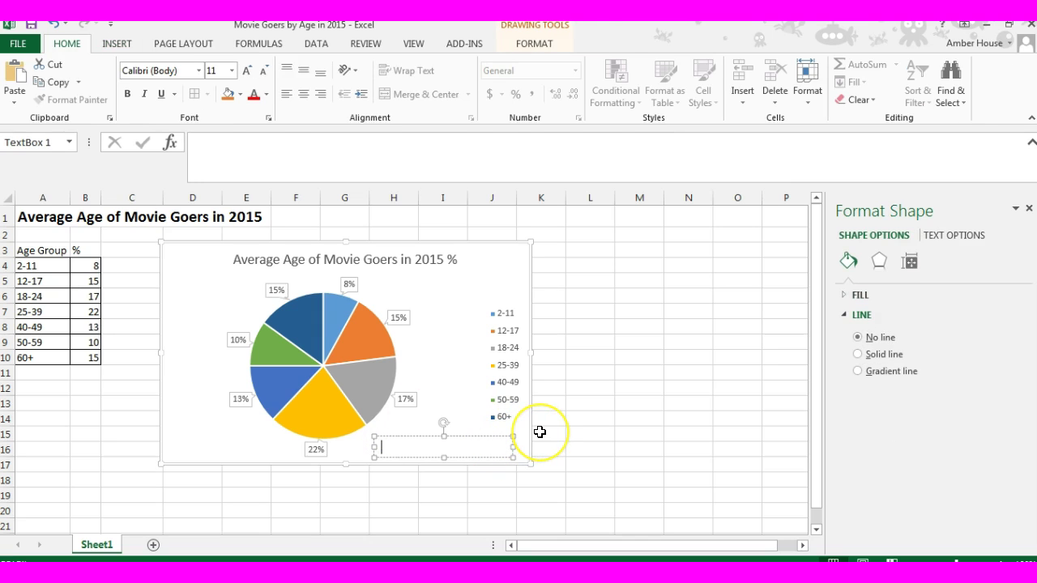
click(589, 438)
click(489, 441)
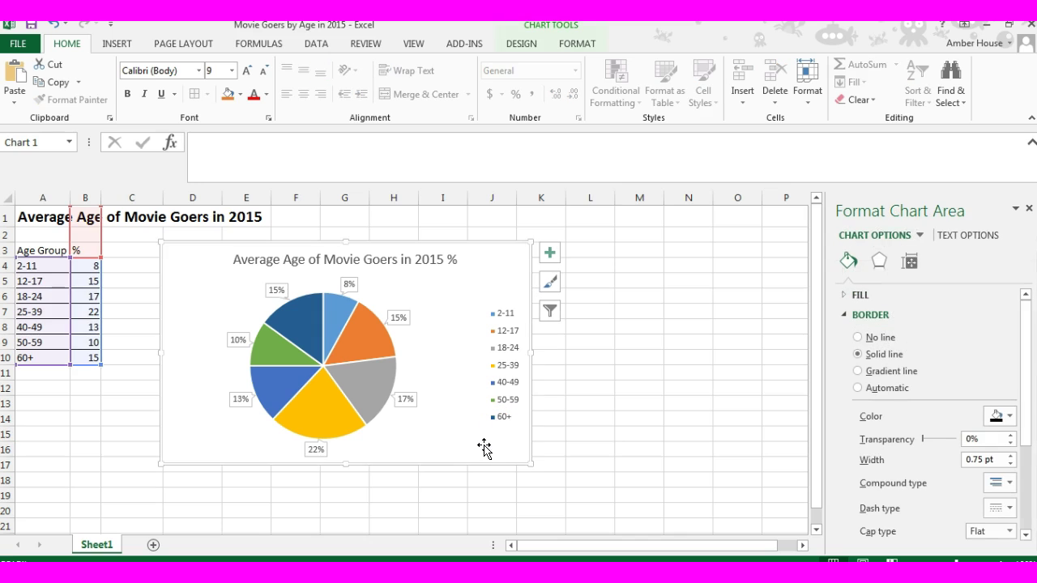
Deselect the pie chart and close the shape formatting pane.
click(621, 423)
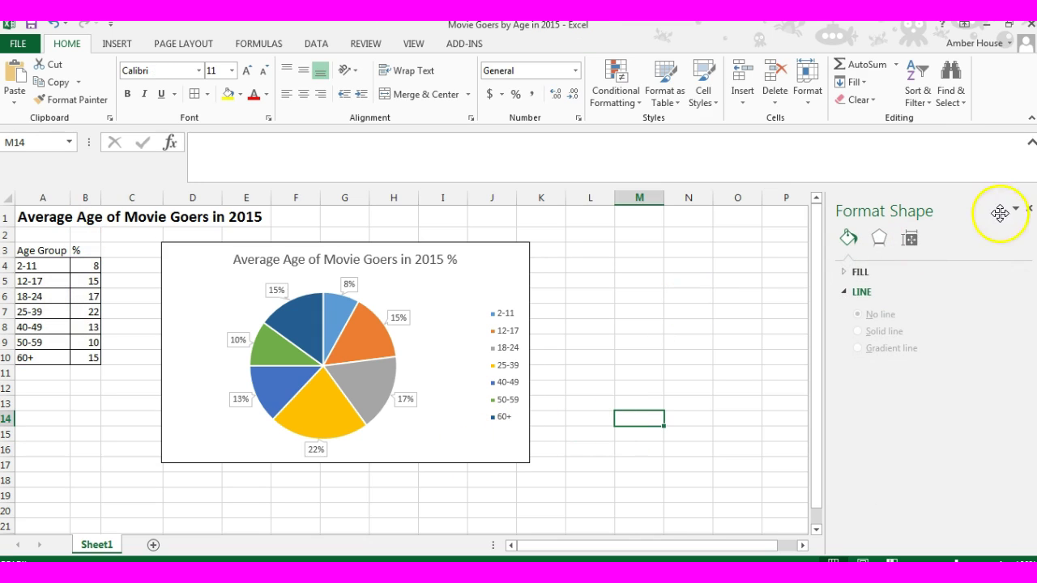
click(1028, 209)
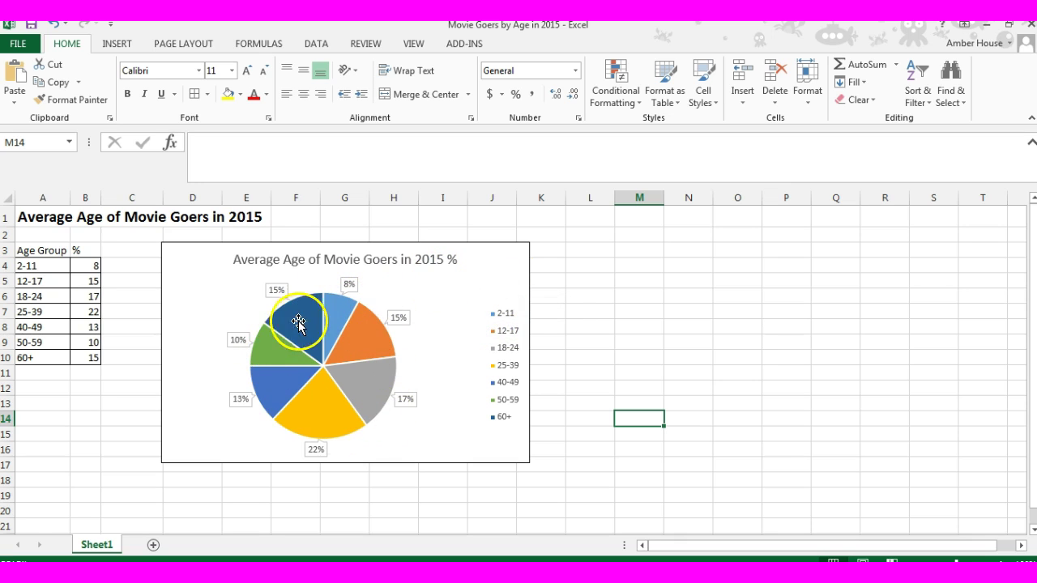
mouse_move(311, 427)
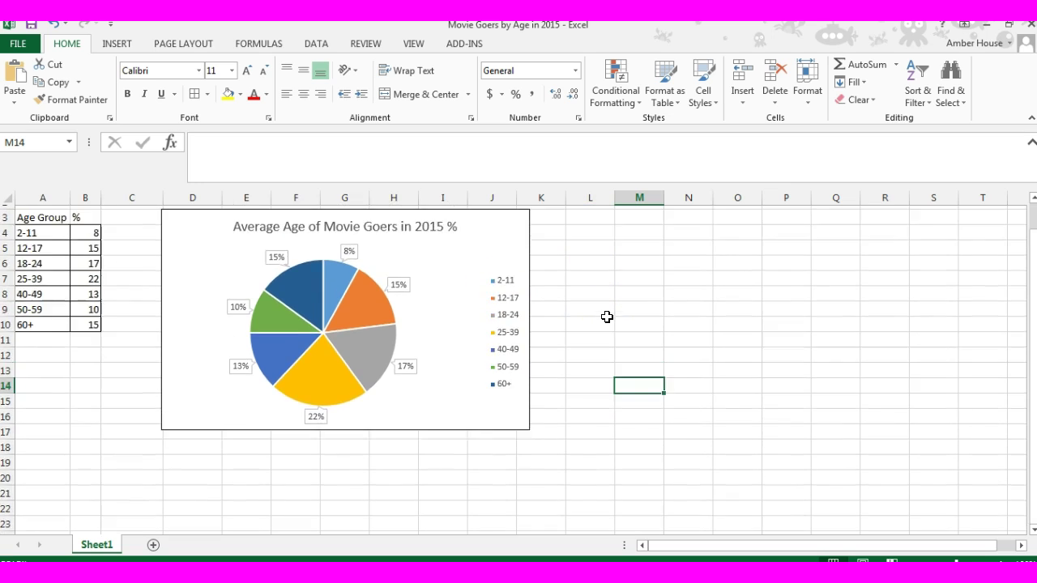
Enter the title "Weekend Box Office Movie Sales" in cell M1.
click(627, 217)
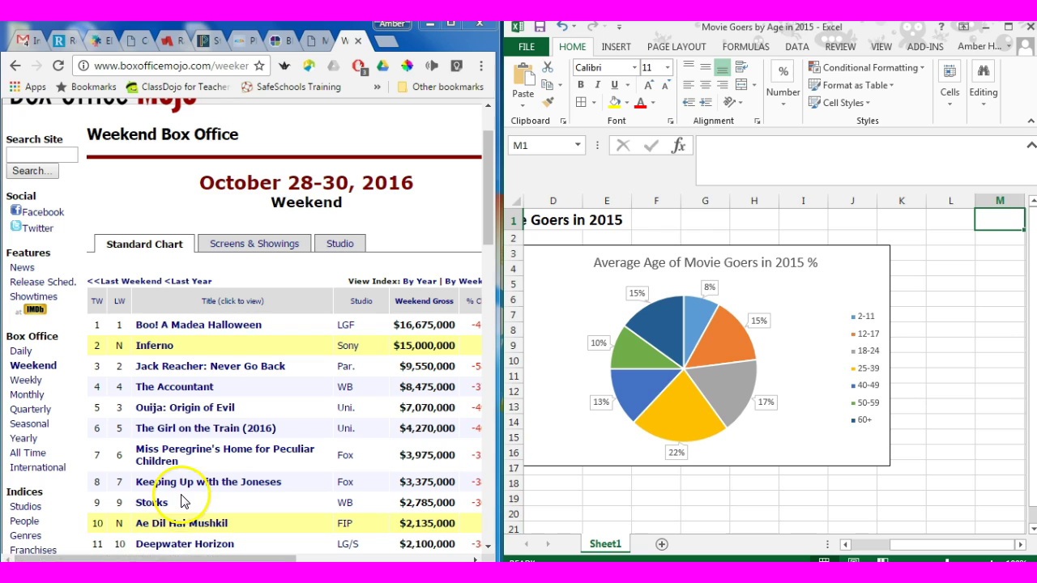
click(995, 225)
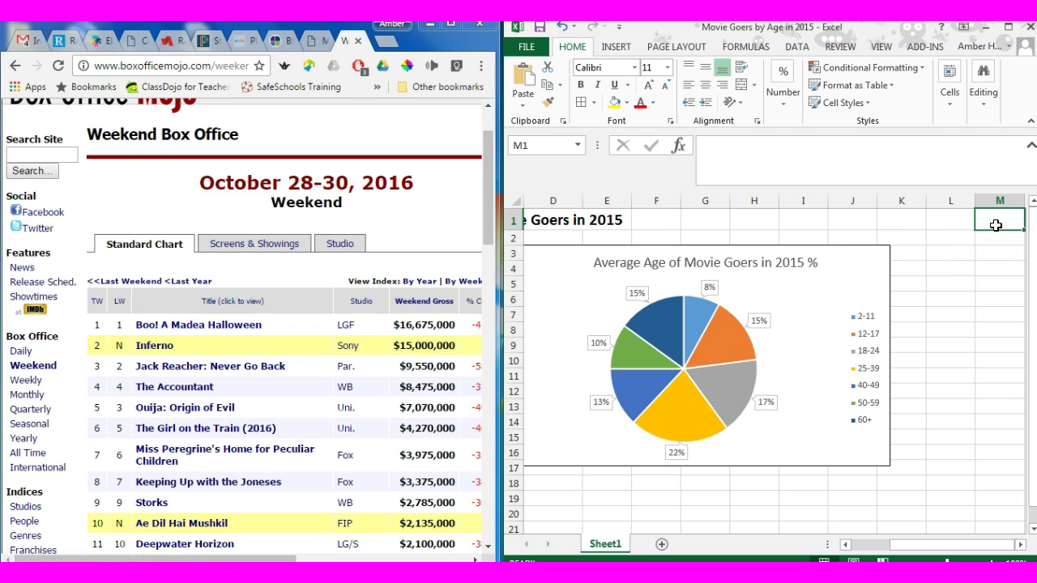
text(Weekend Box Officer)
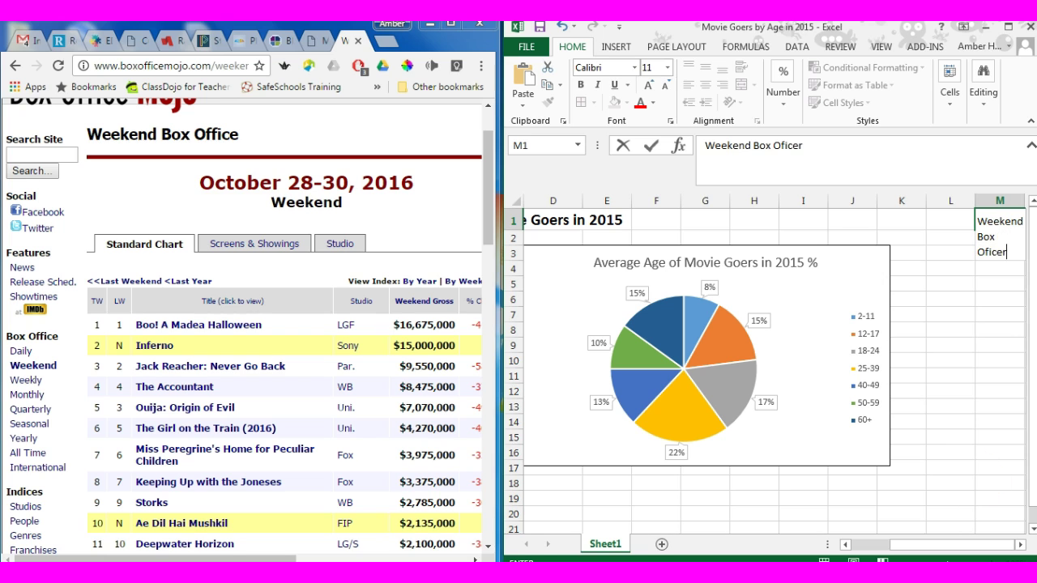
click(1020, 545)
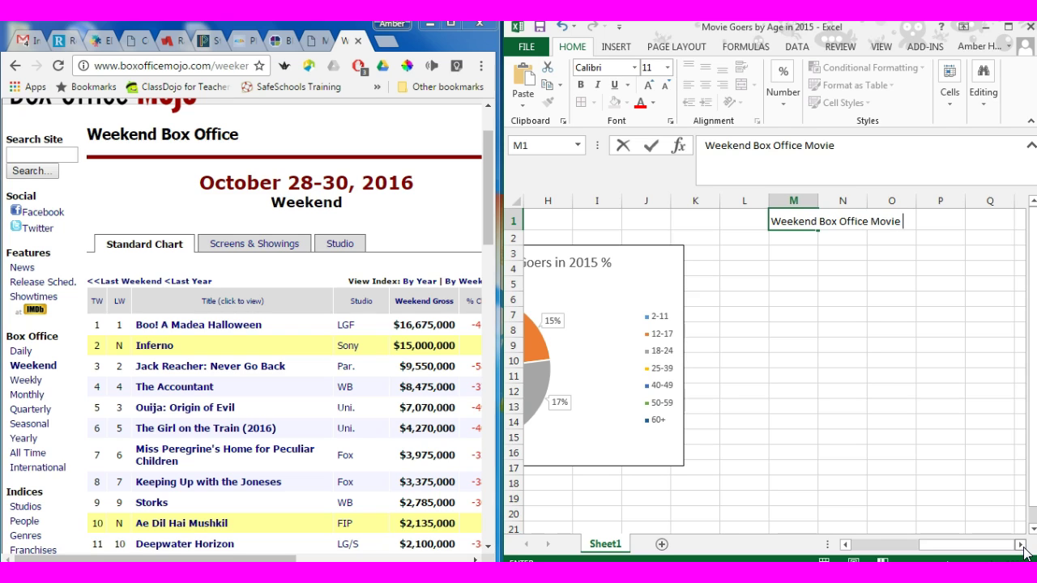
key(Return)
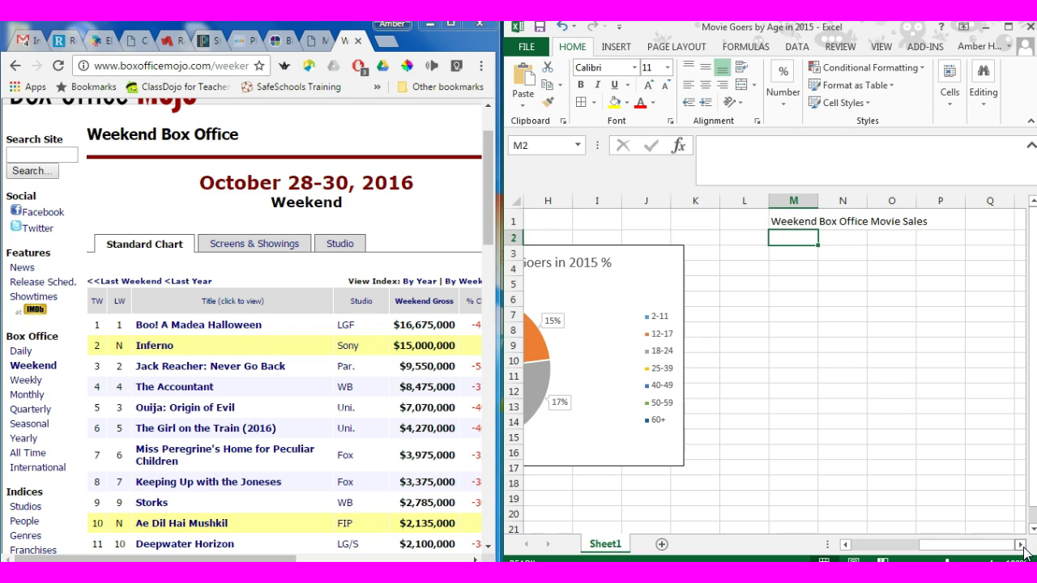
Append the date range "10-28 to 10-30" to the title in M1.
click(805, 220)
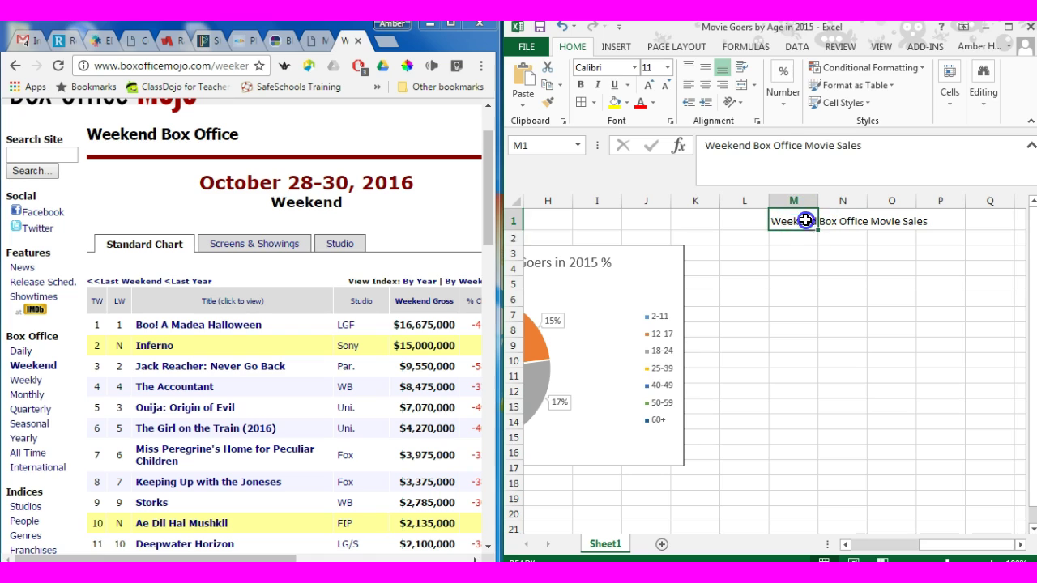
click(889, 146)
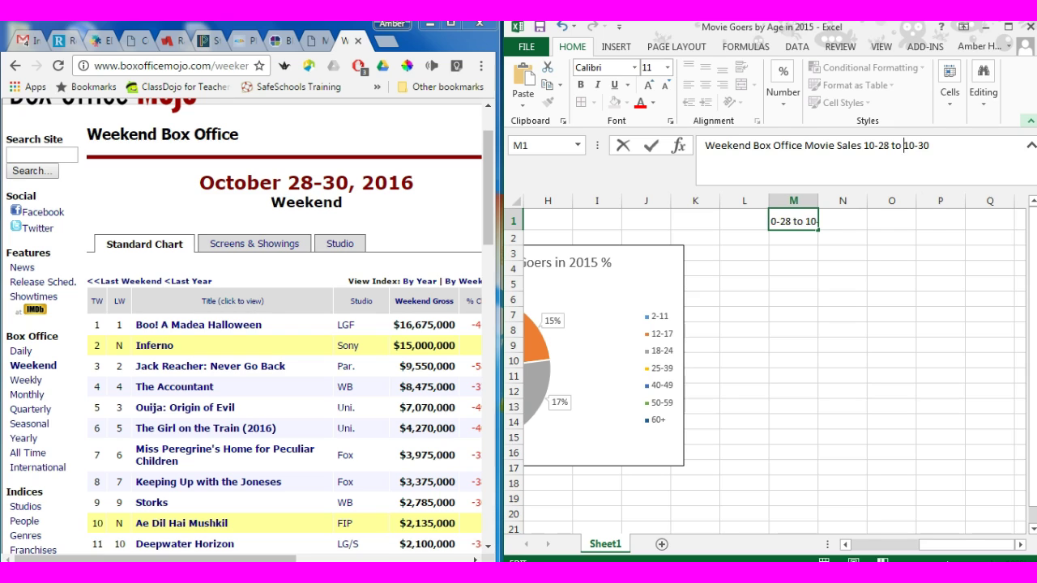
key(Return)
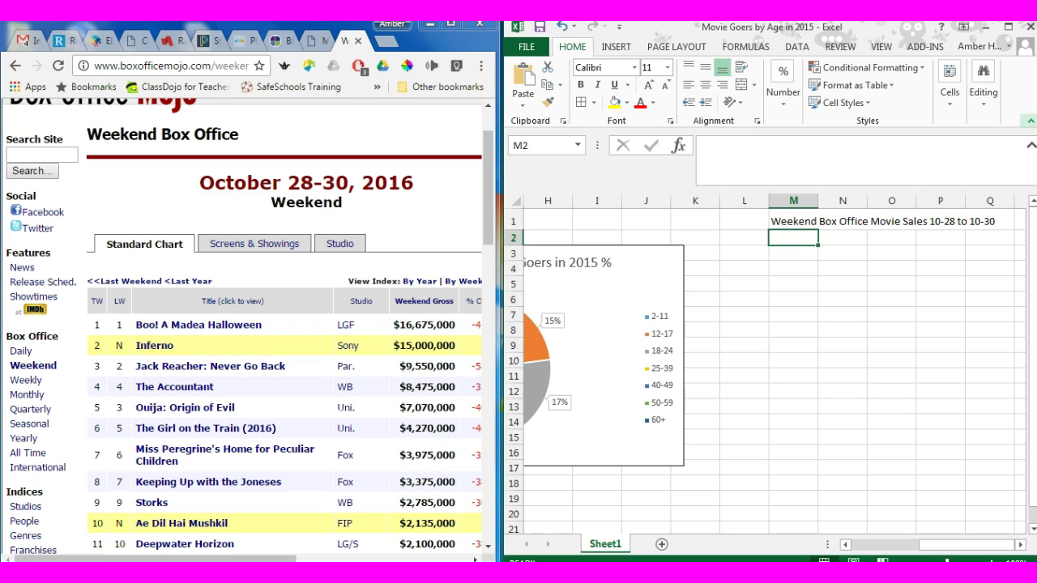
Enter the column headers "Movie" in M3 and "Sales" in N3.
click(793, 253)
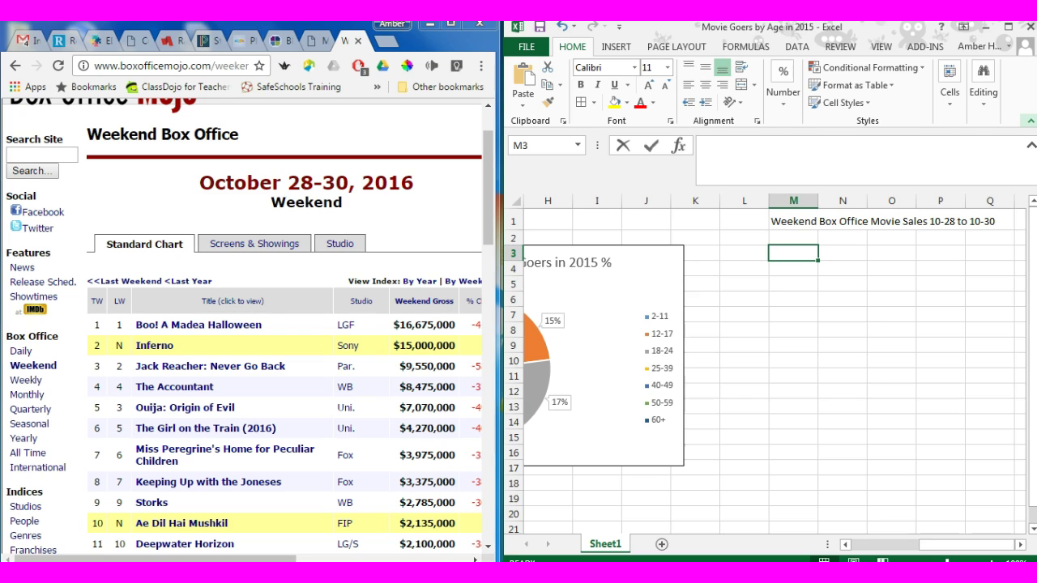
text(Movie)
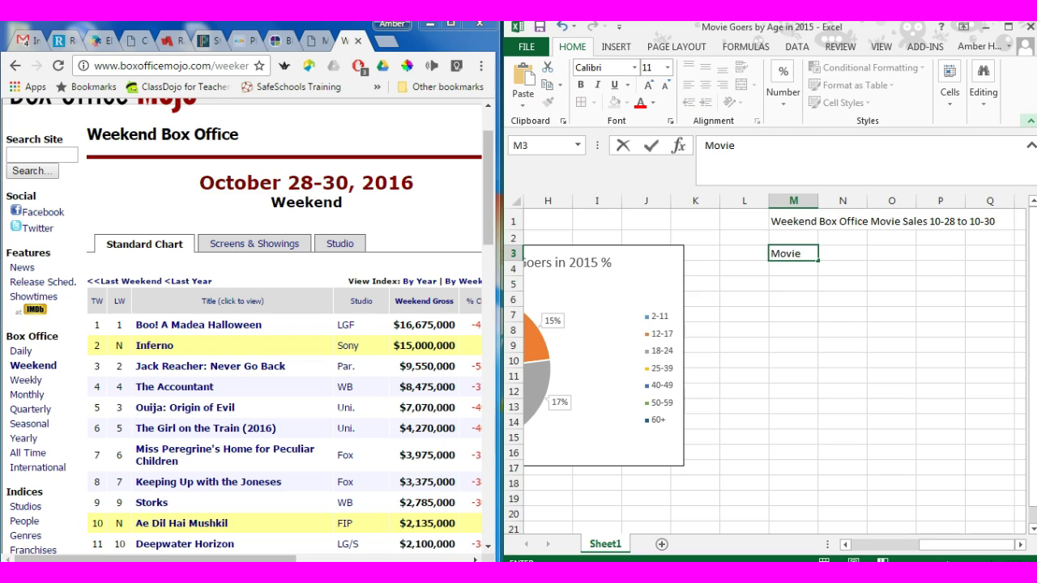
key(Left)
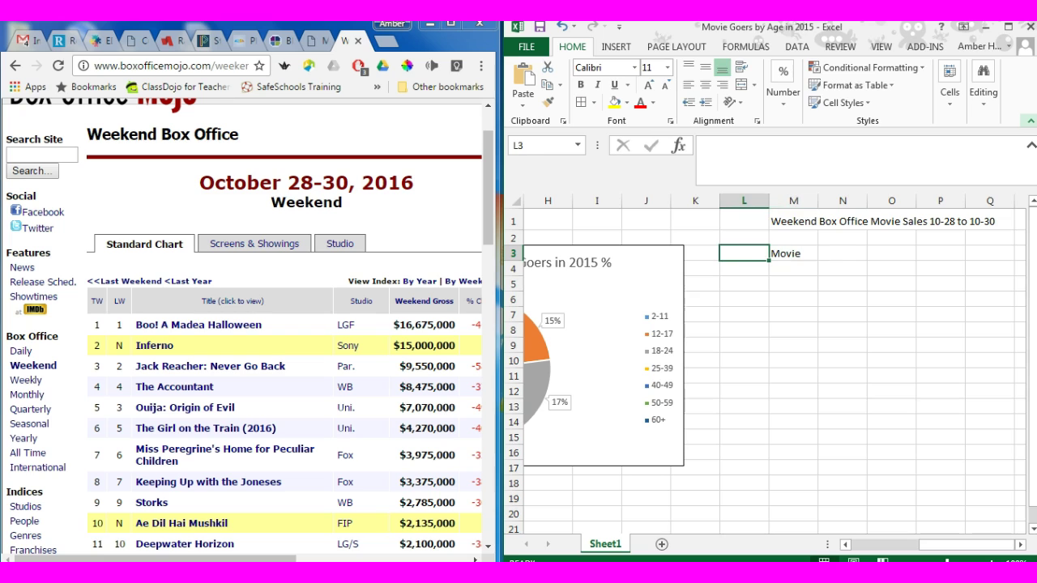
key(Right)
key(Right)
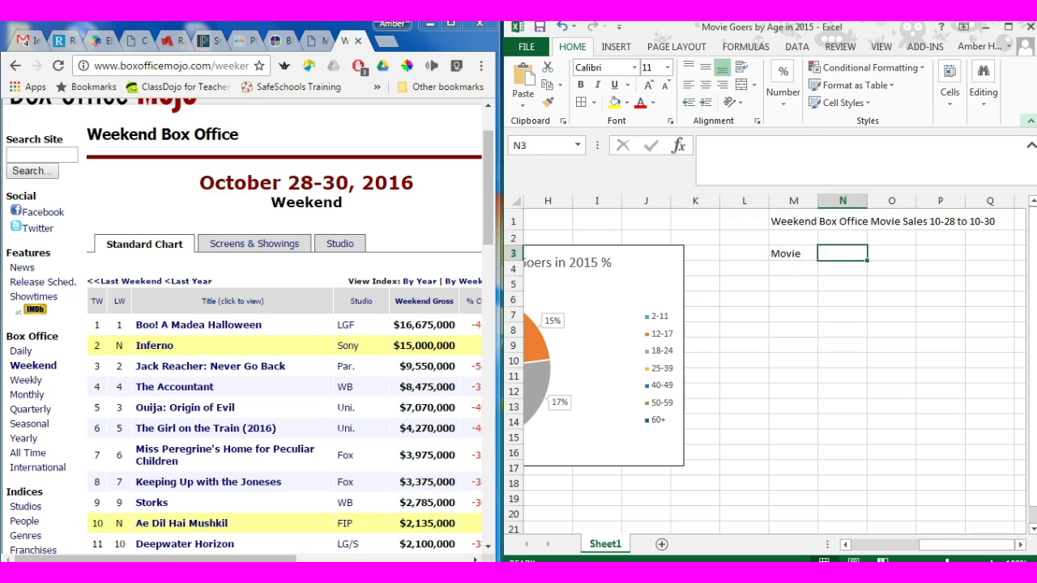
text(Sales)
key(Return)
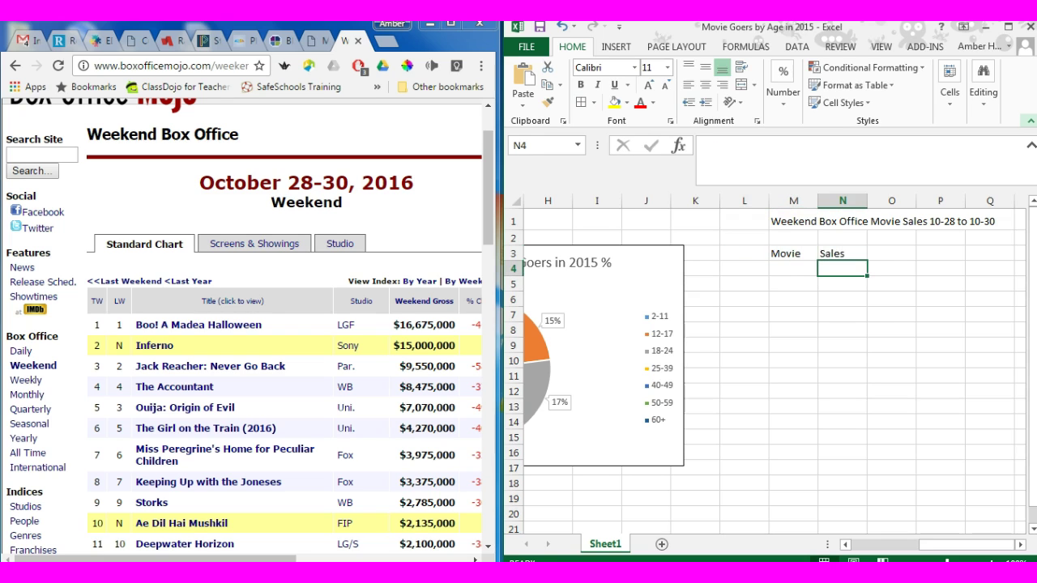
Review the slices of the age pie chart and maximize the workbook window.
click(846, 545)
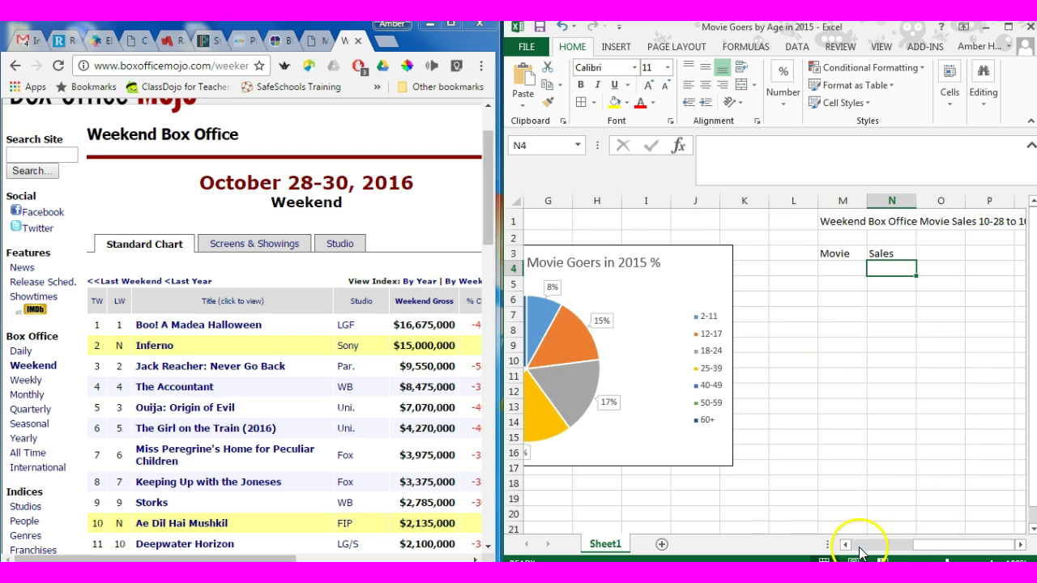
click(857, 551)
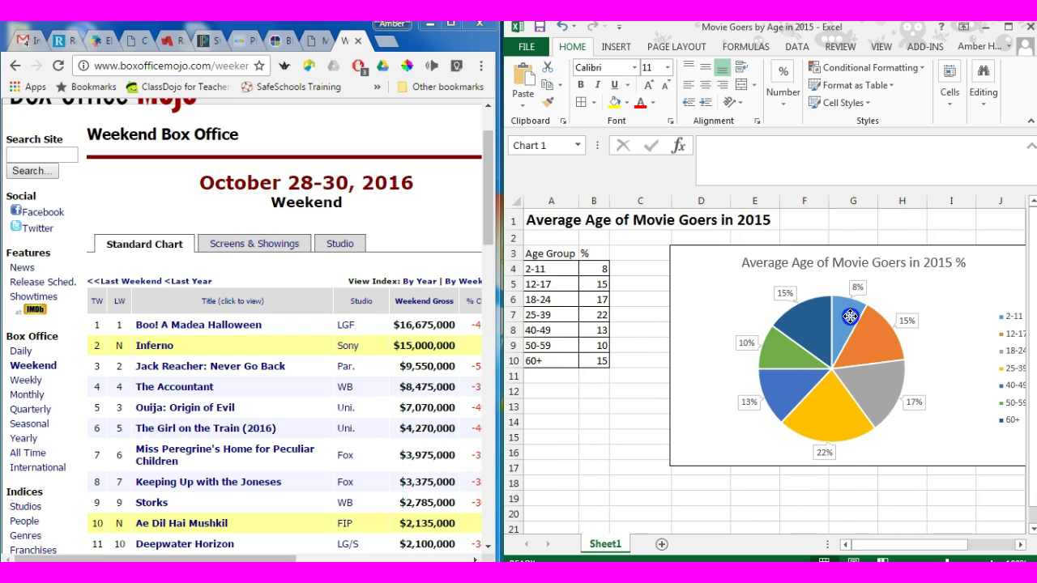
click(870, 328)
click(780, 390)
click(803, 322)
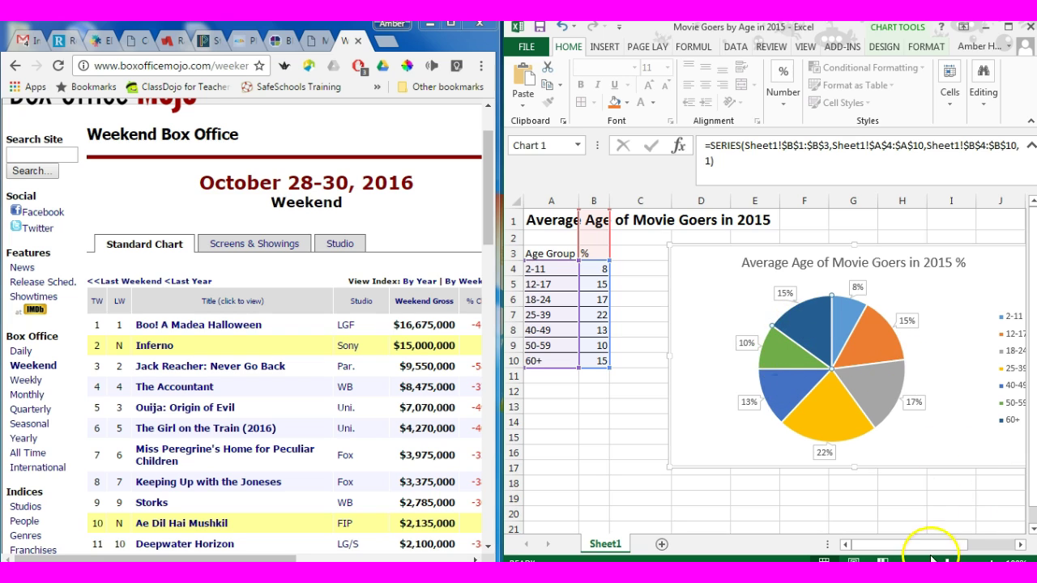
drag(937, 551, 945, 548)
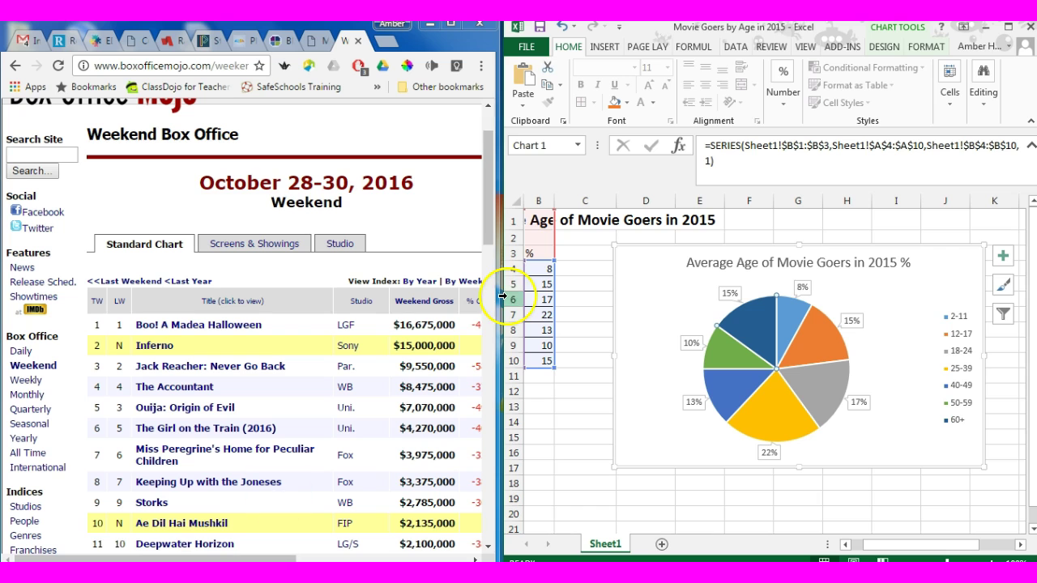
click(1008, 26)
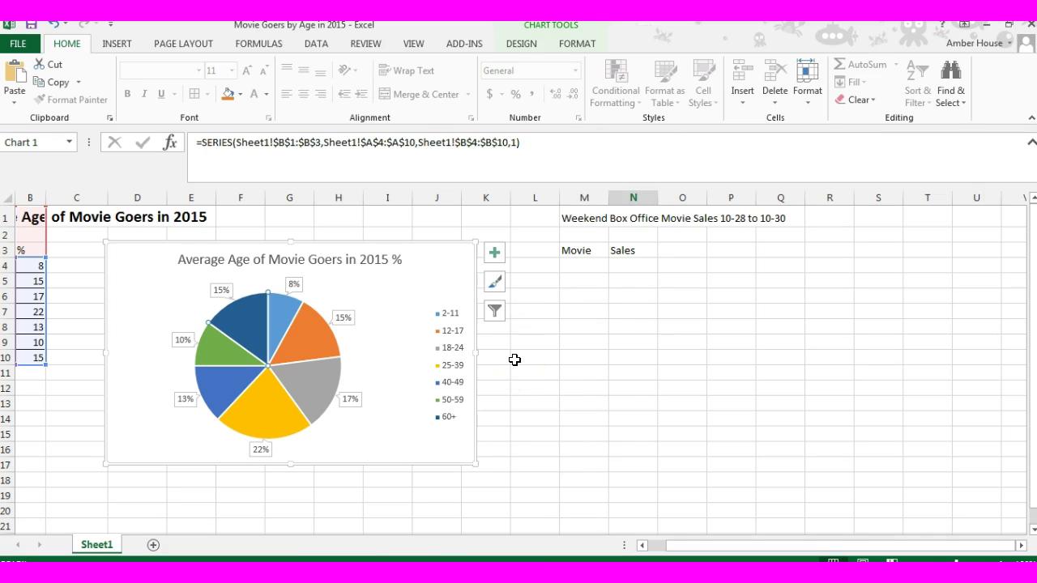
scroll(515, 360, down, 2)
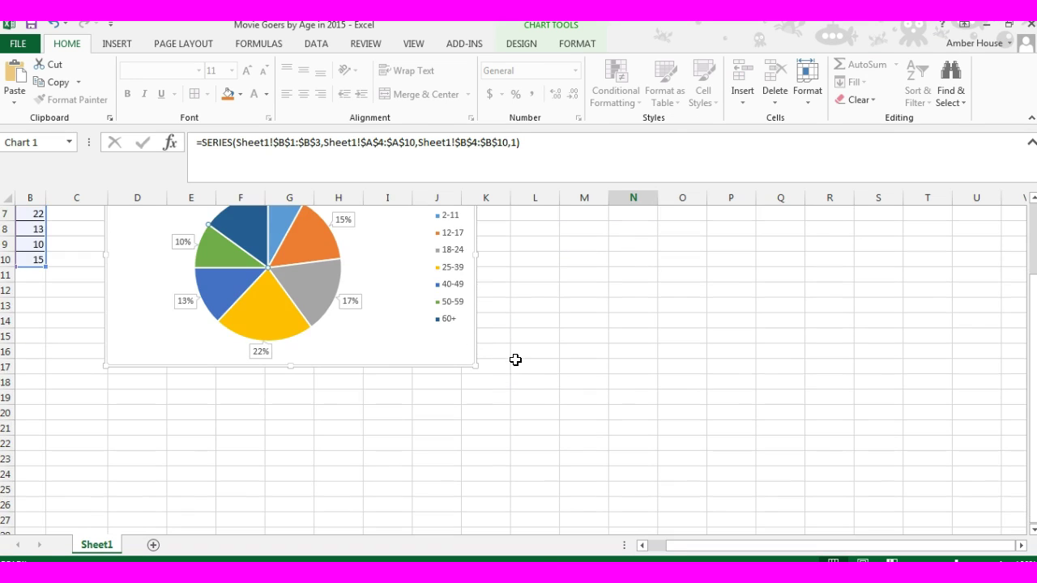
scroll(518, 362, up, 2)
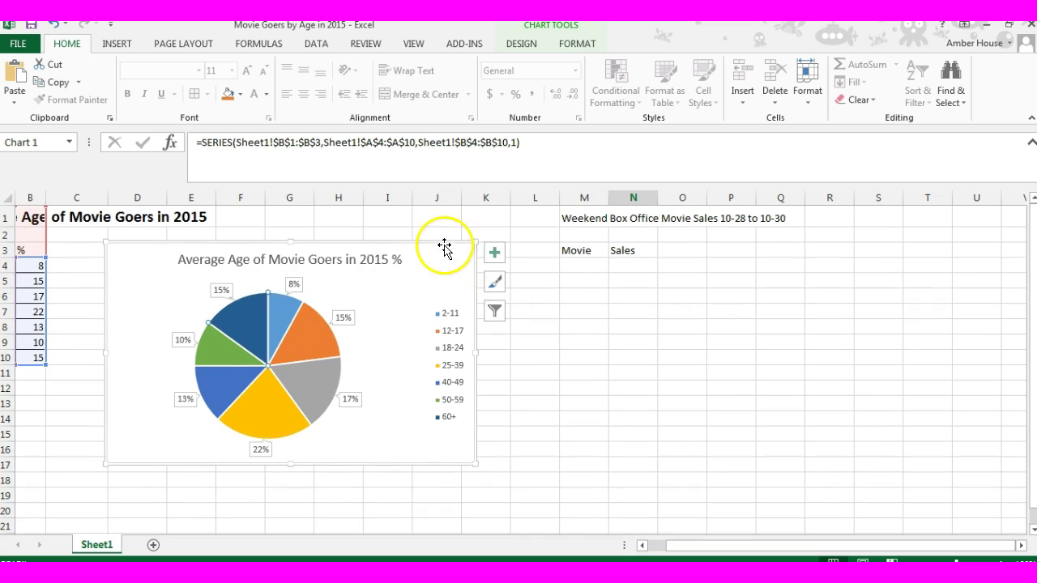
drag(703, 547, 630, 546)
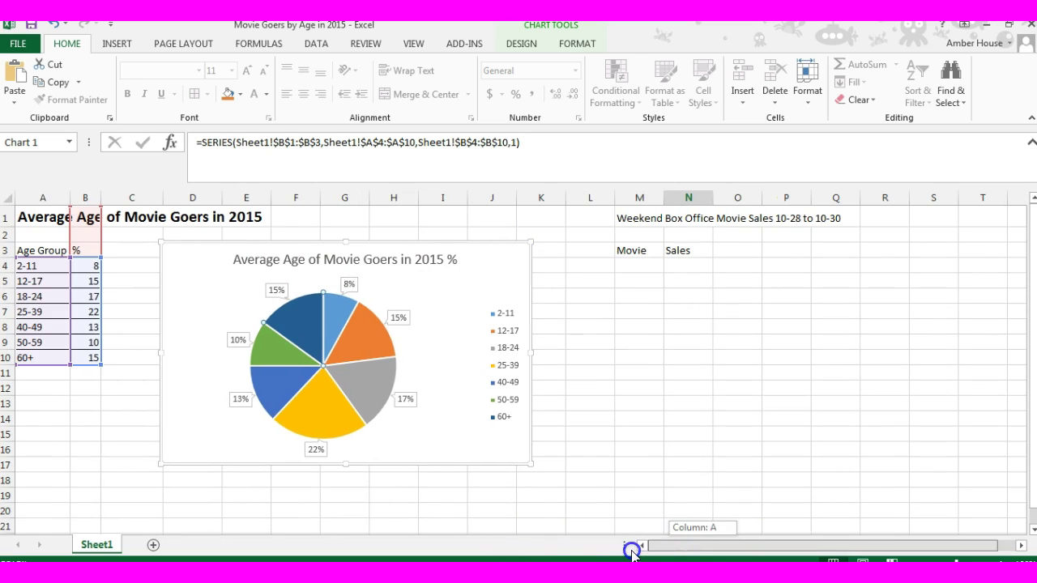
click(492, 314)
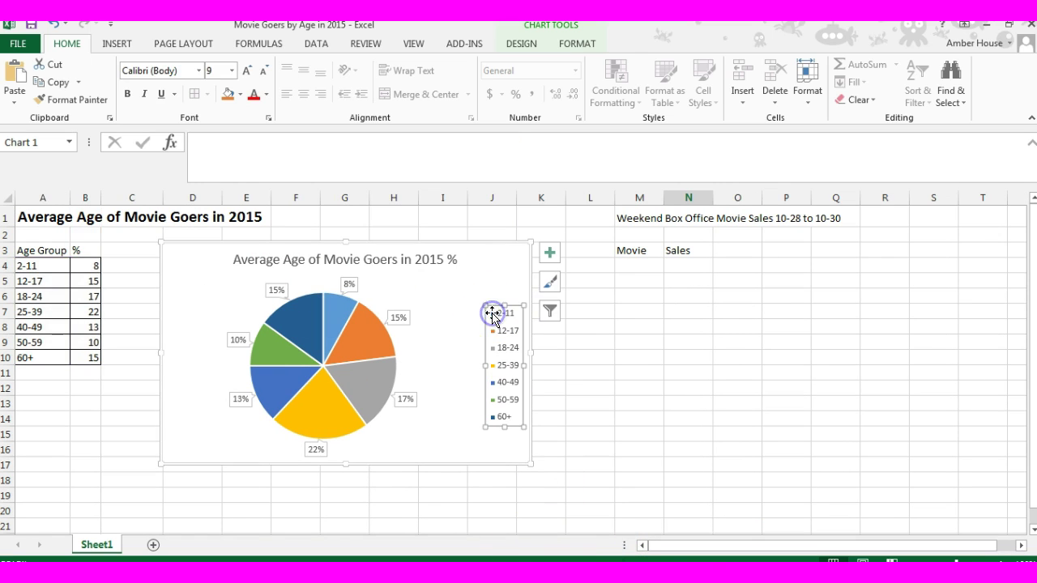
click(660, 343)
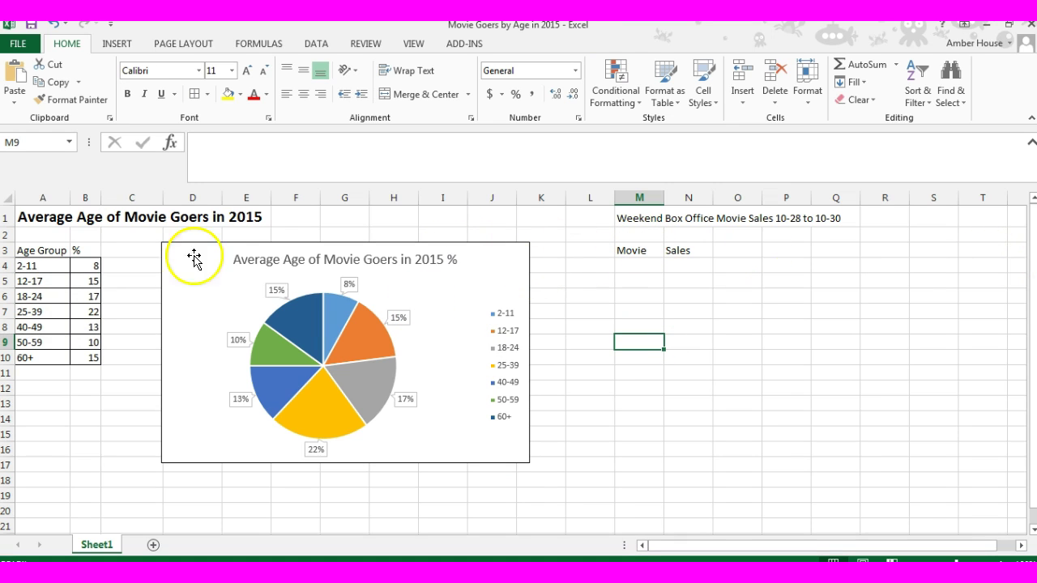
Insert a 3-D pie chart from the age data in A1:B10 and place it below the existing pie chart.
drag(46, 215, 86, 359)
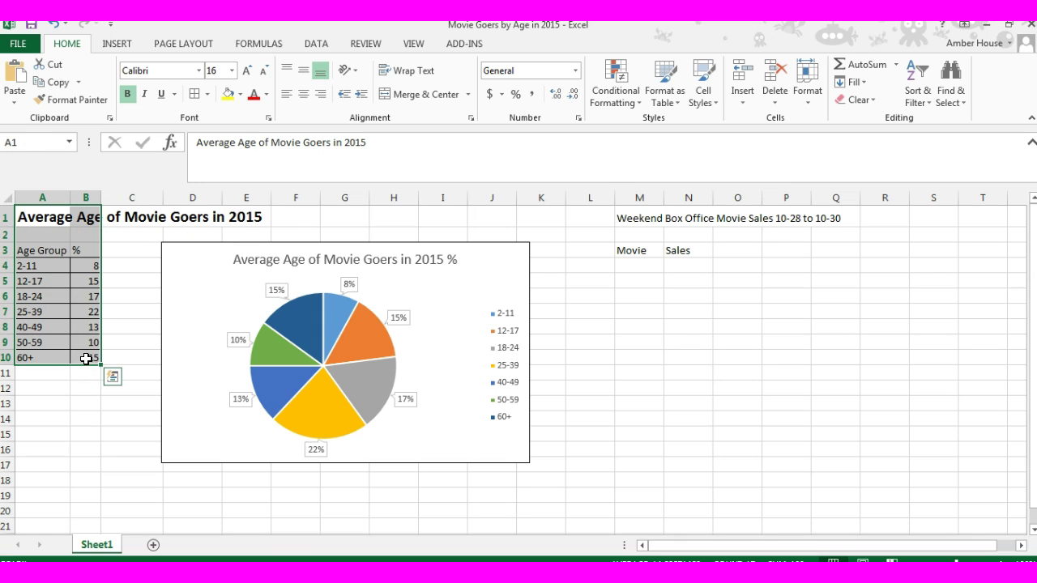
click(130, 47)
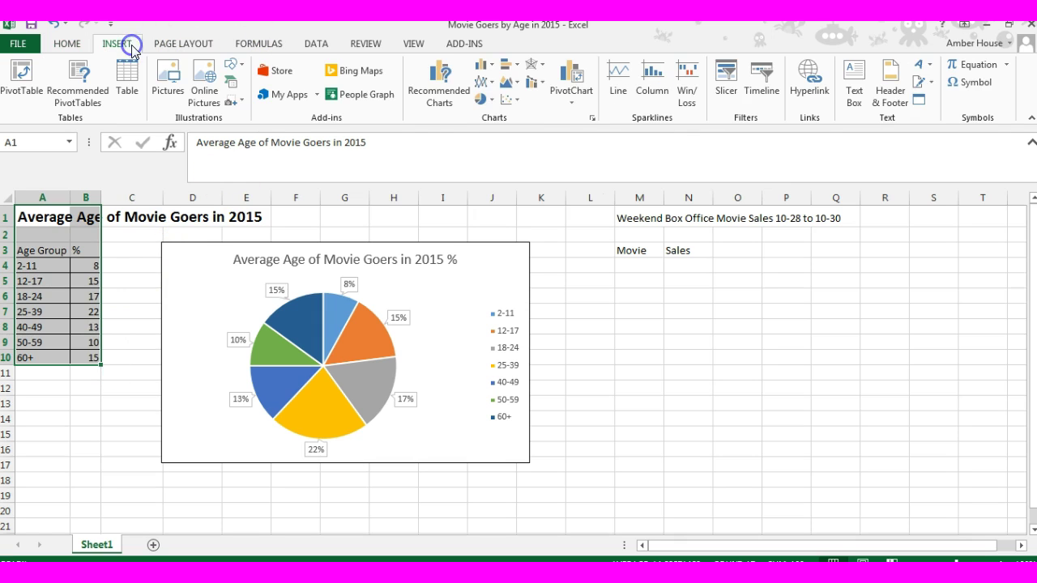
click(487, 99)
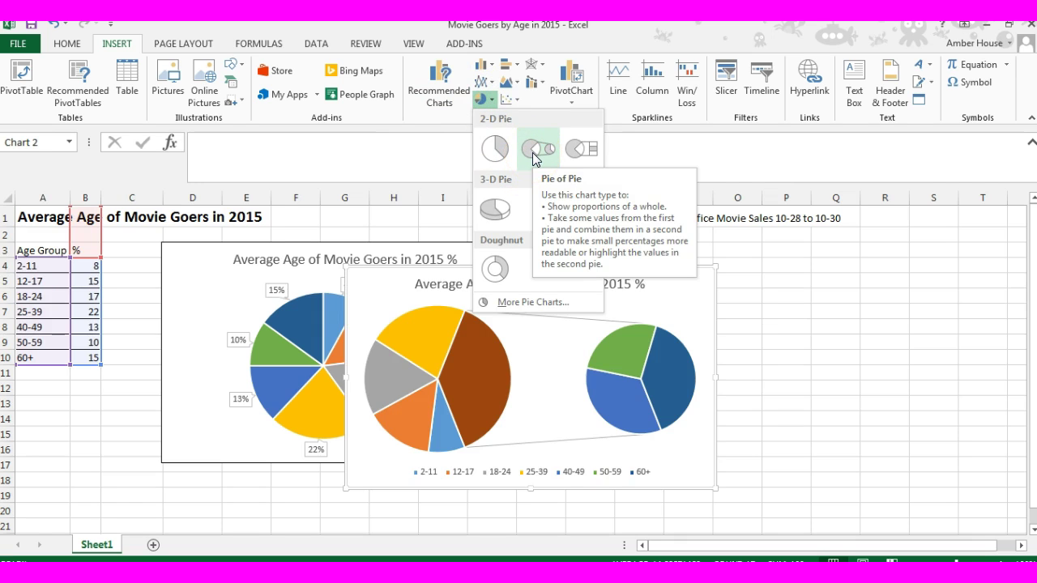
click(497, 211)
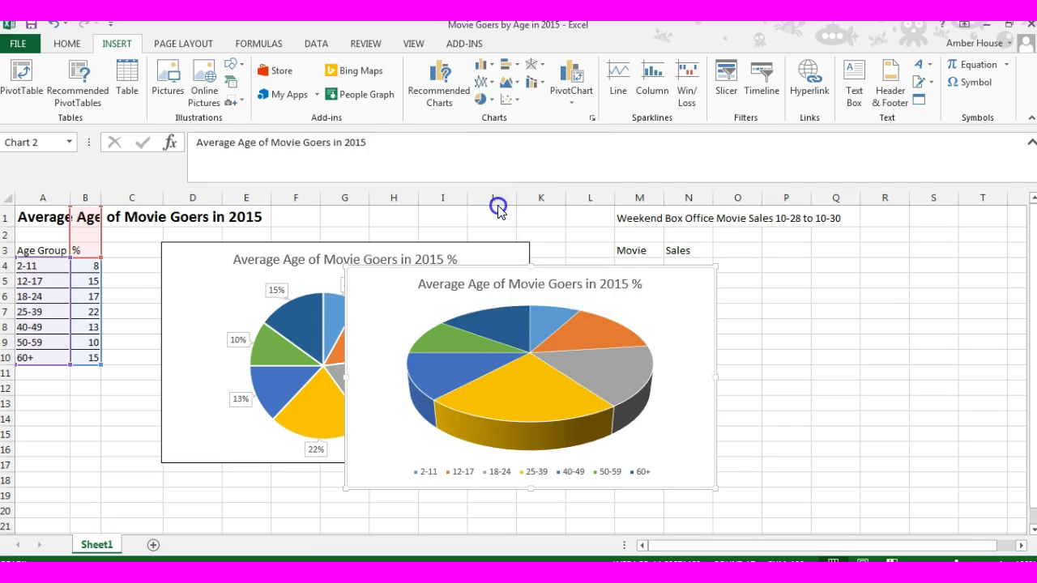
drag(674, 269, 491, 486)
Place the 3-D pie chart's legend on the right and turn on its data labels.
scroll(549, 463, down, 6)
scroll(551, 462, up, 2)
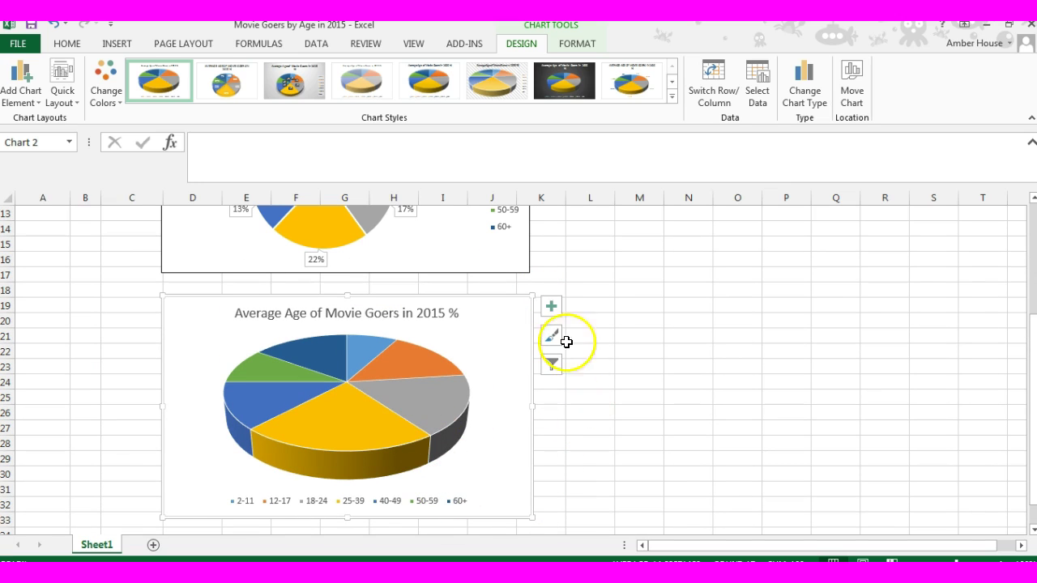
click(549, 306)
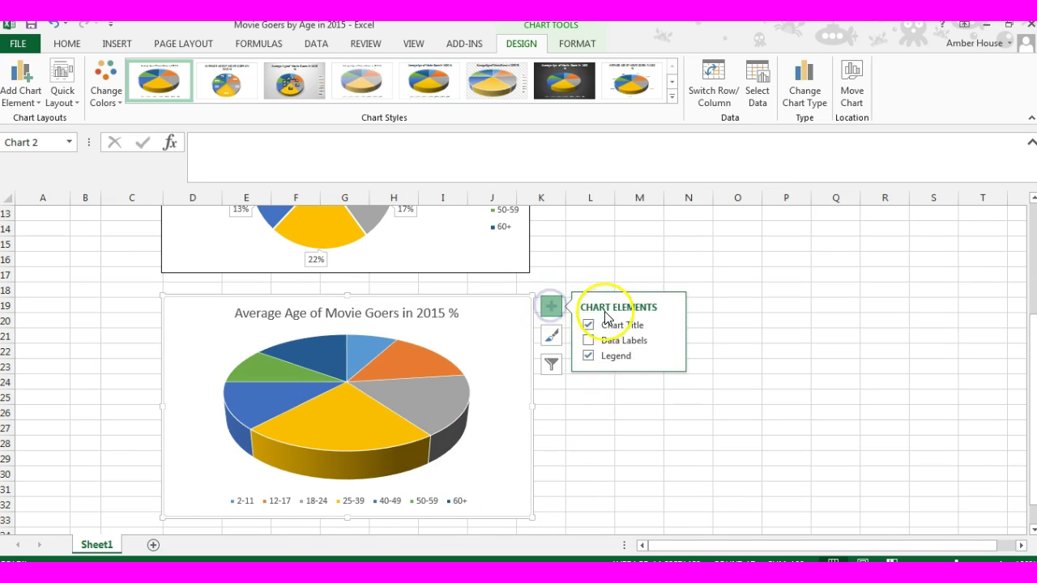
click(670, 356)
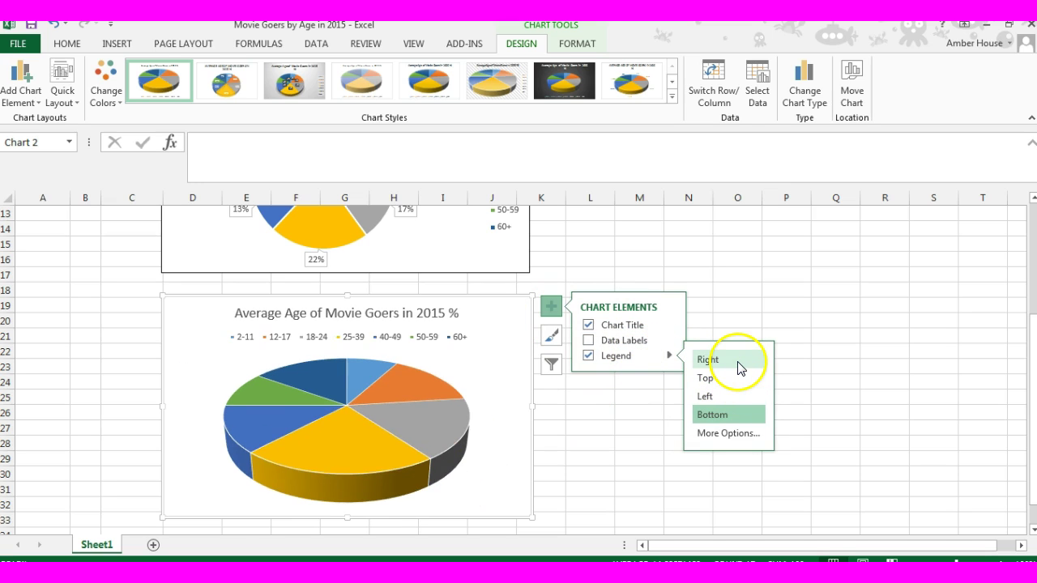
click(737, 364)
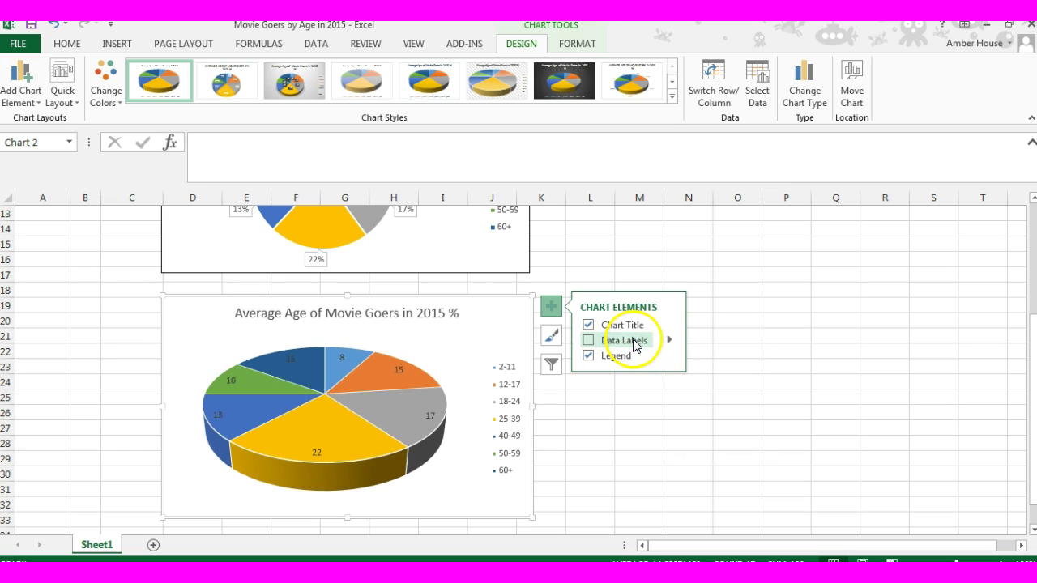
click(633, 340)
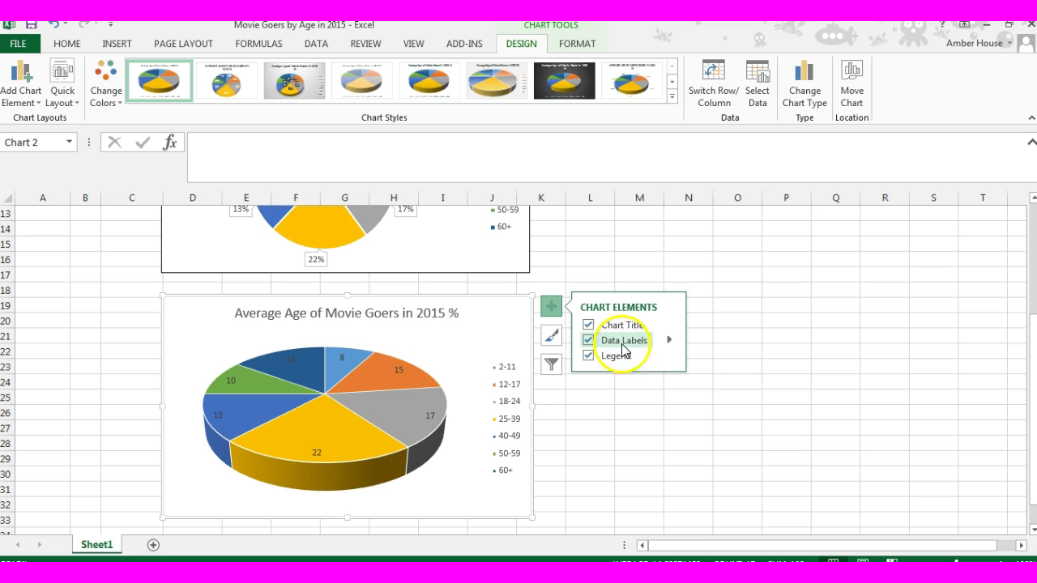
Review the individual slices and data labels of the 3-D pie chart.
click(422, 418)
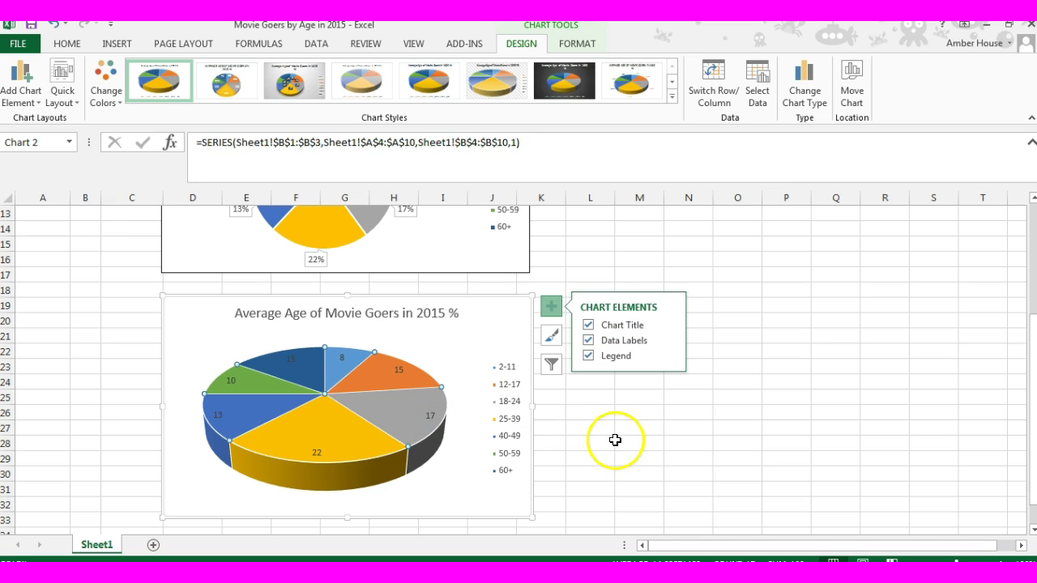
click(615, 439)
click(396, 405)
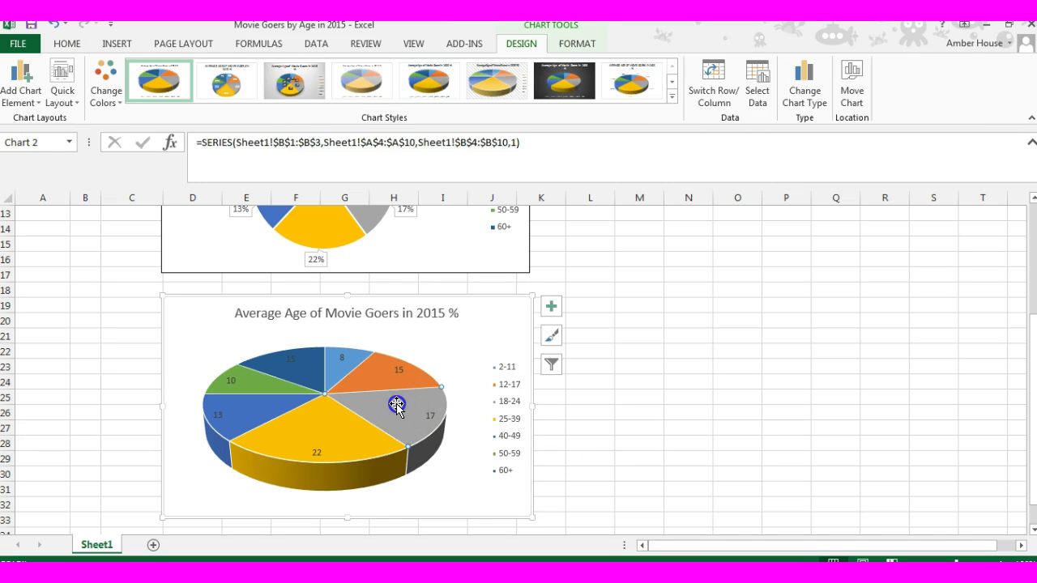
click(341, 442)
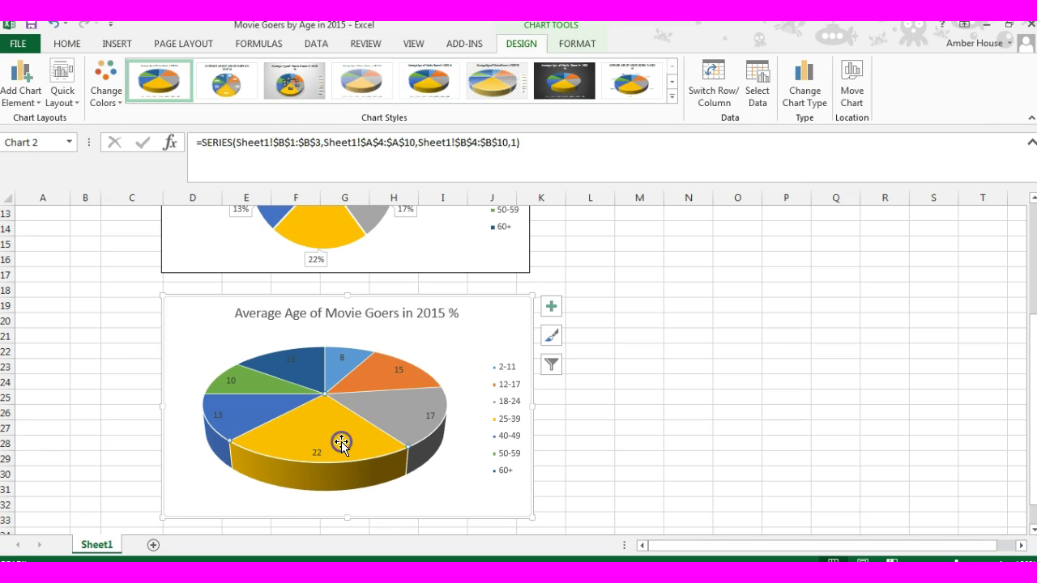
click(267, 381)
click(299, 364)
click(372, 371)
click(430, 415)
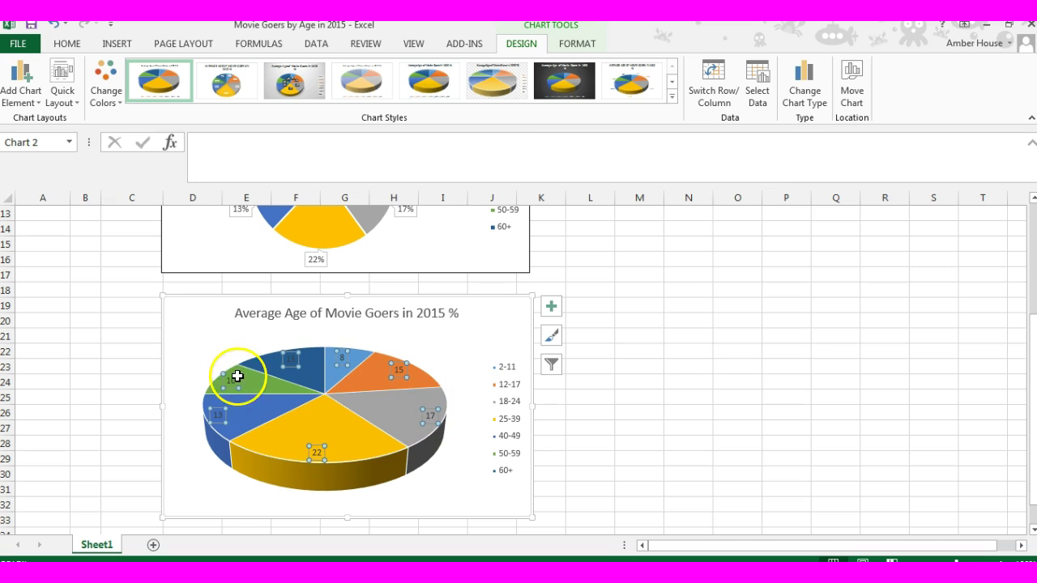
Pull the yellow 25-39 slice of the 3-D pie chart well away from the rest of the pie.
mouse_move(381, 440)
click(344, 425)
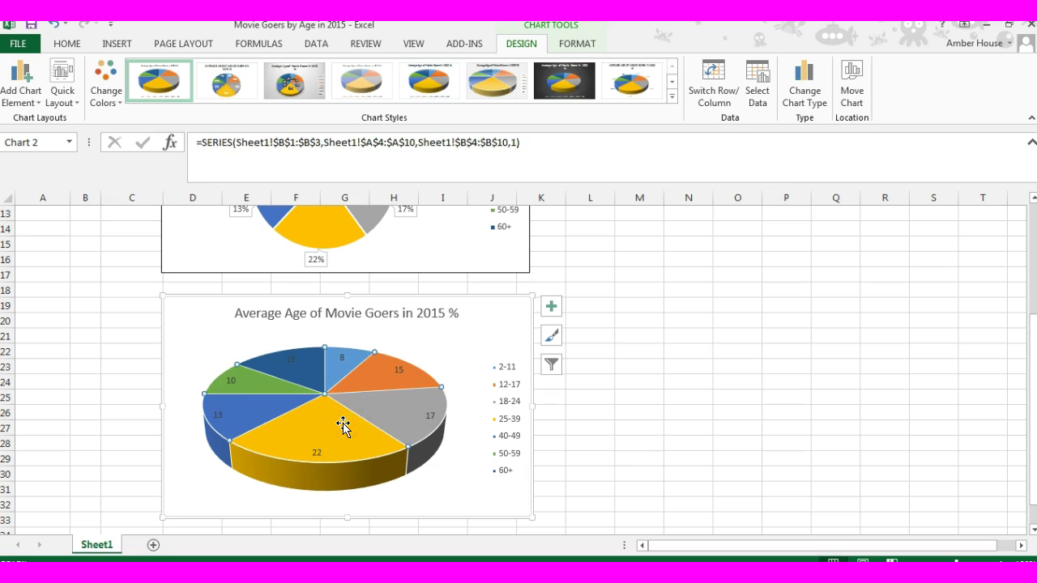
click(382, 406)
click(314, 432)
drag(315, 430, 311, 466)
scroll(447, 486, down, 1)
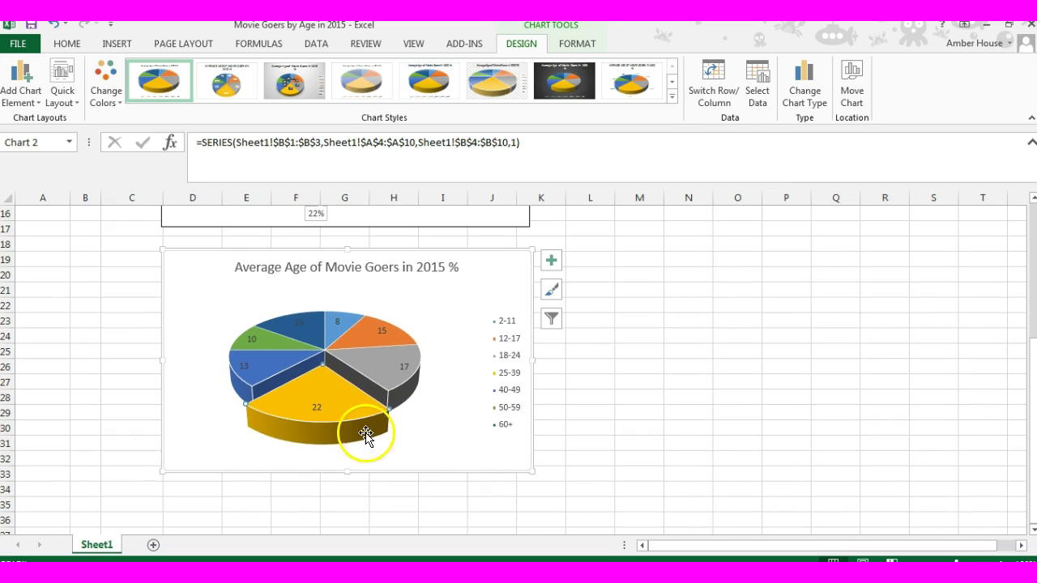
drag(337, 392, 338, 407)
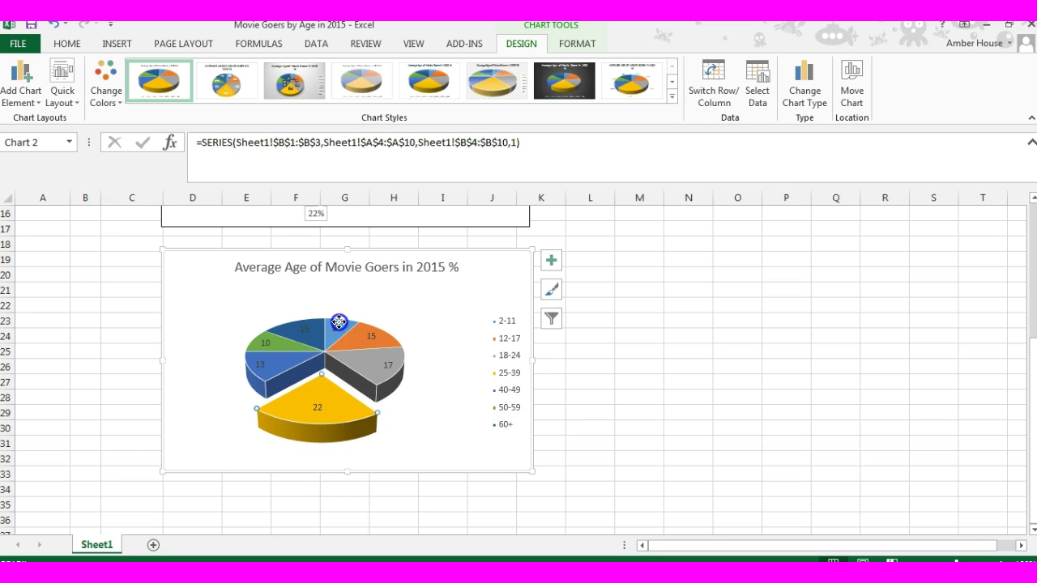
Pull the light blue 2-11 slice of the 3-D pie chart outward from the pie.
click(380, 308)
click(345, 324)
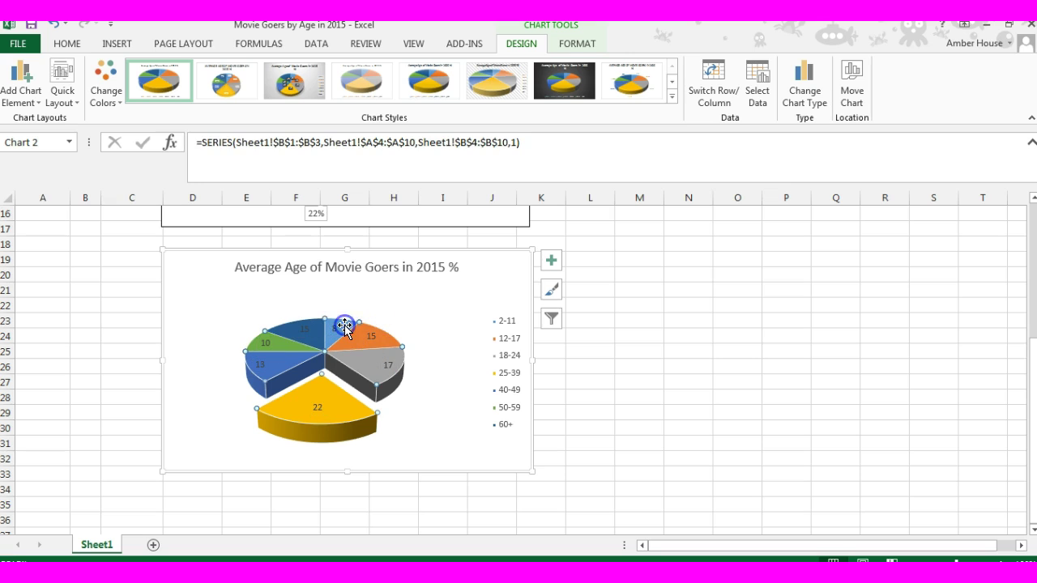
click(342, 324)
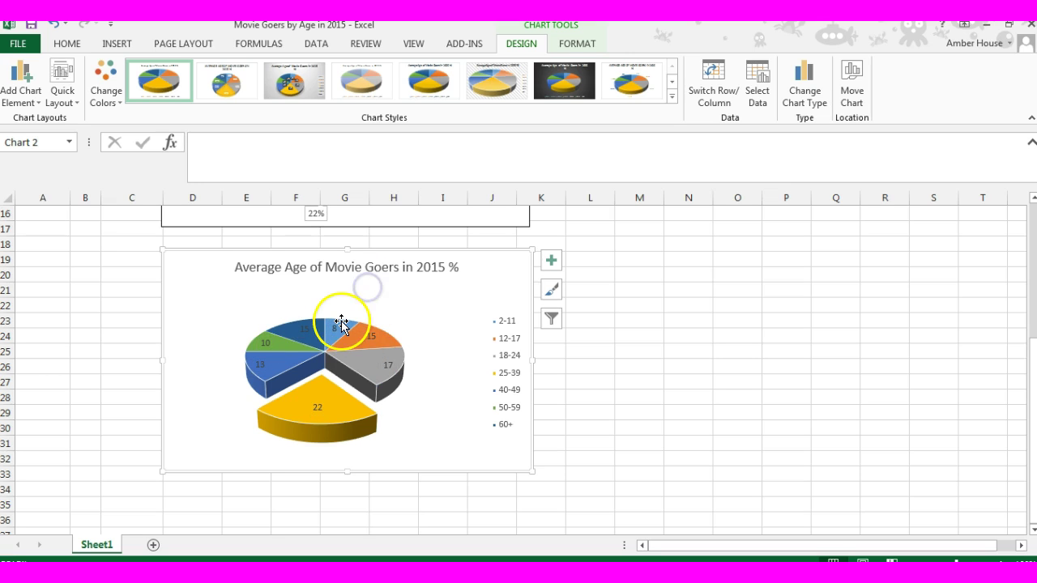
click(336, 328)
click(339, 328)
click(351, 341)
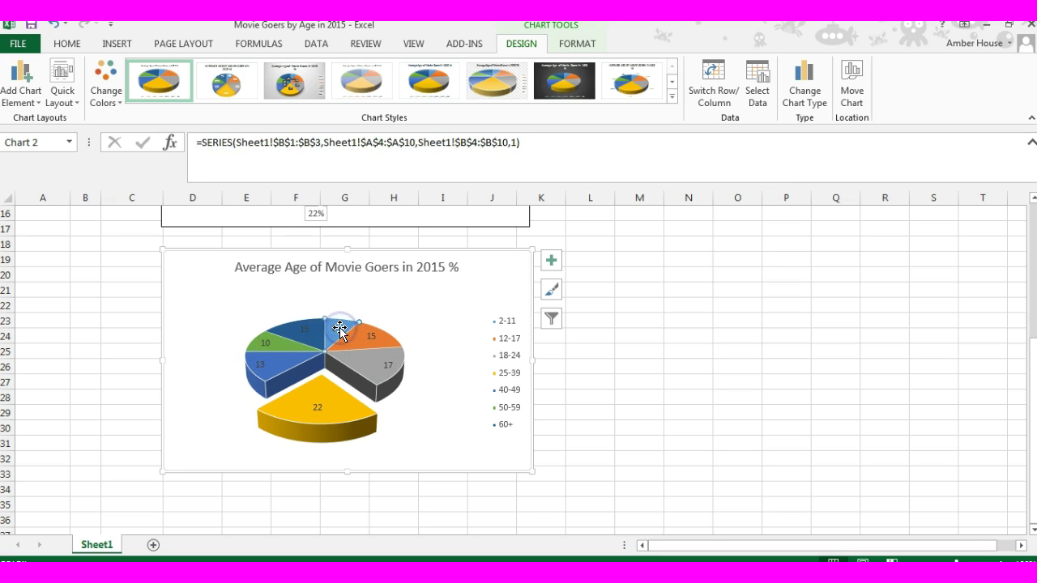
drag(339, 326, 402, 294)
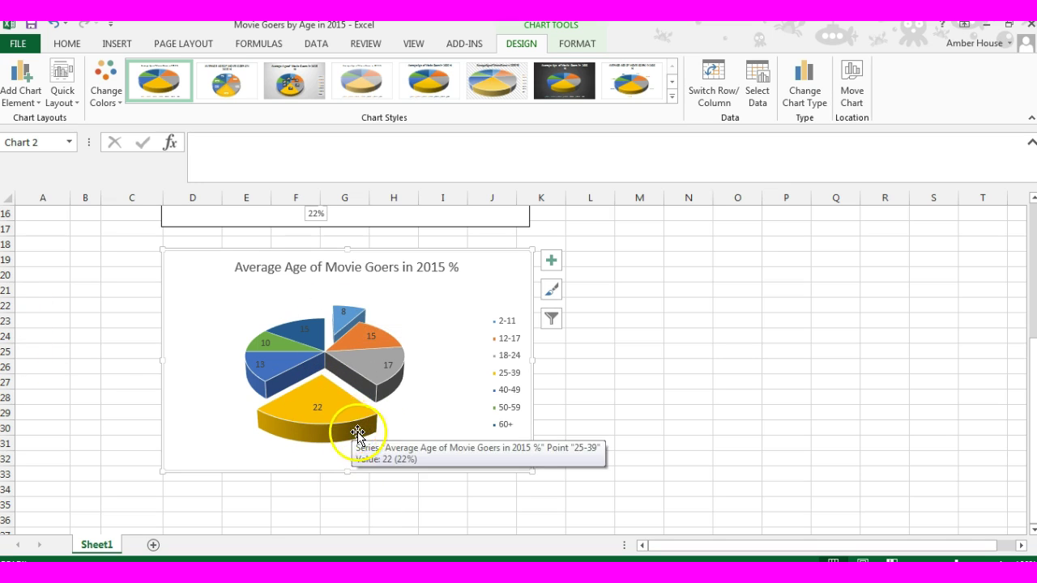
mouse_move(322, 424)
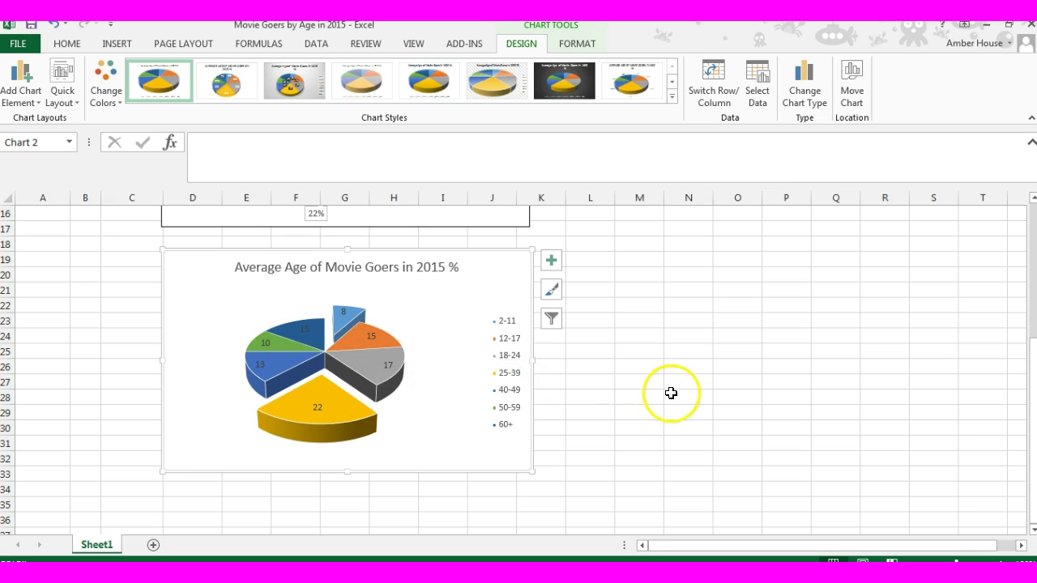
Number the rows of the movie sales table 1 to 8 in cells L4 to L11.
scroll(671, 398, up, 5)
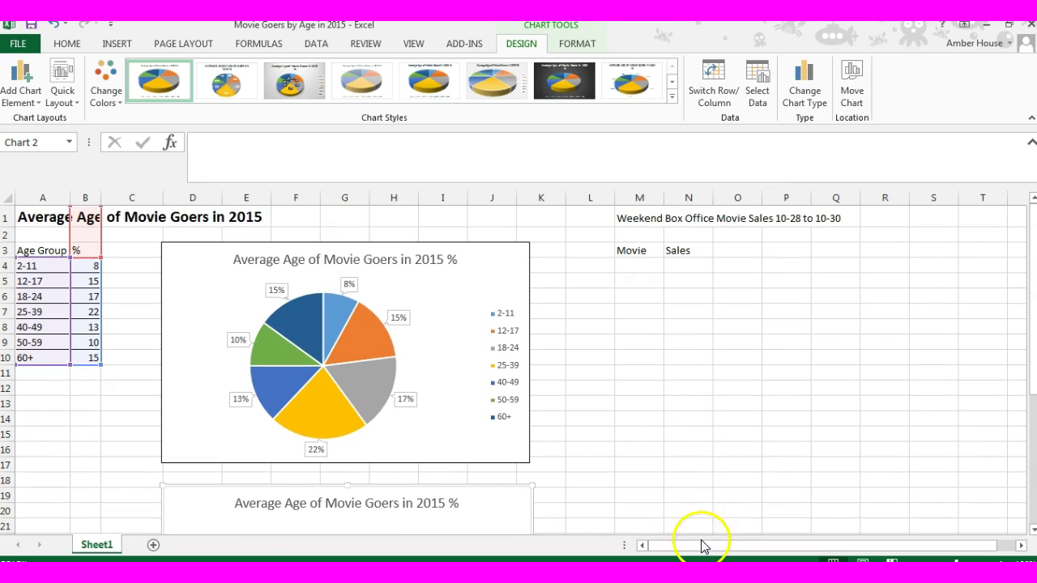
drag(724, 556, 783, 556)
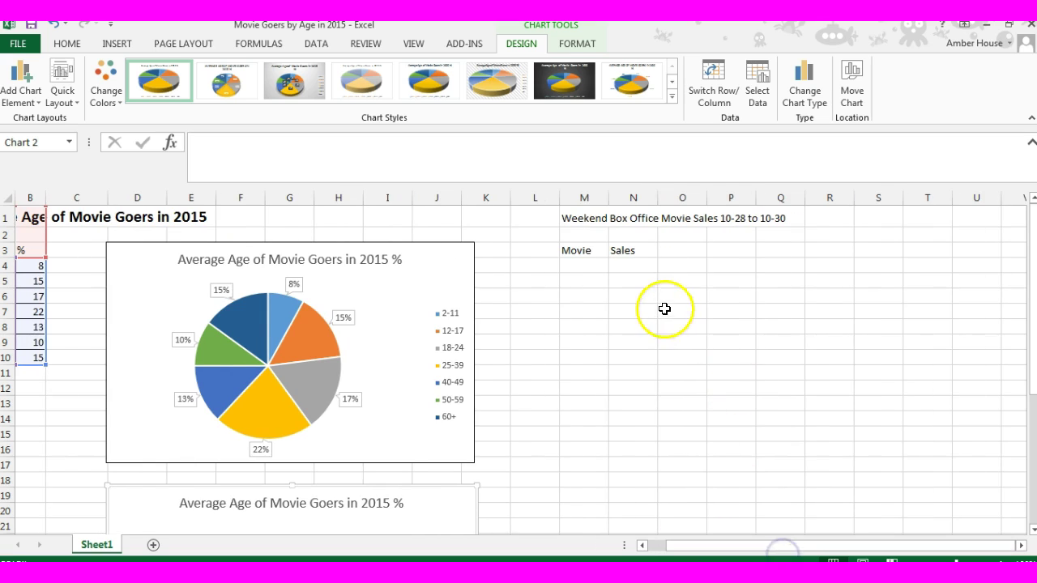
click(573, 255)
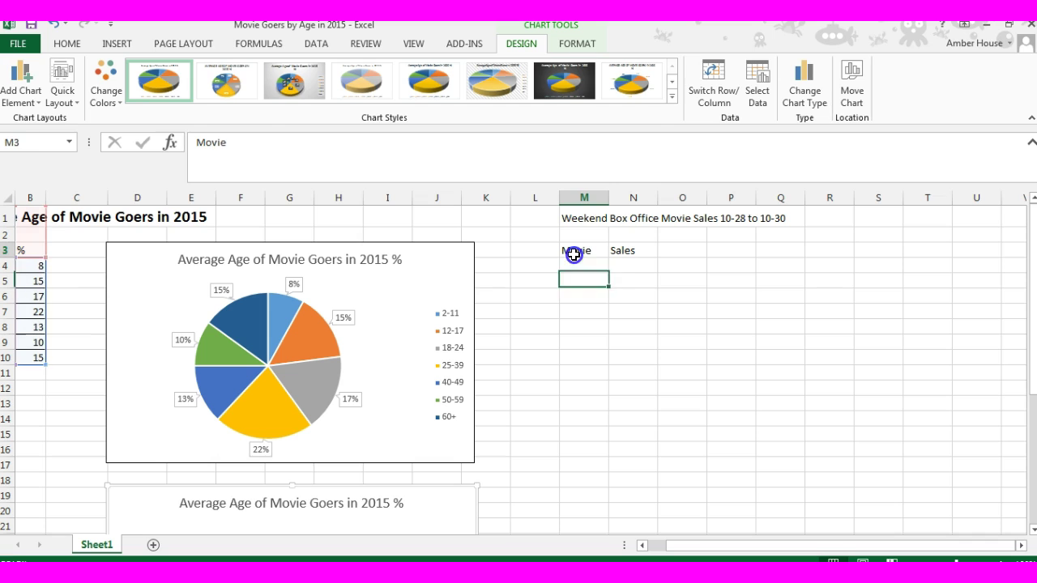
click(580, 268)
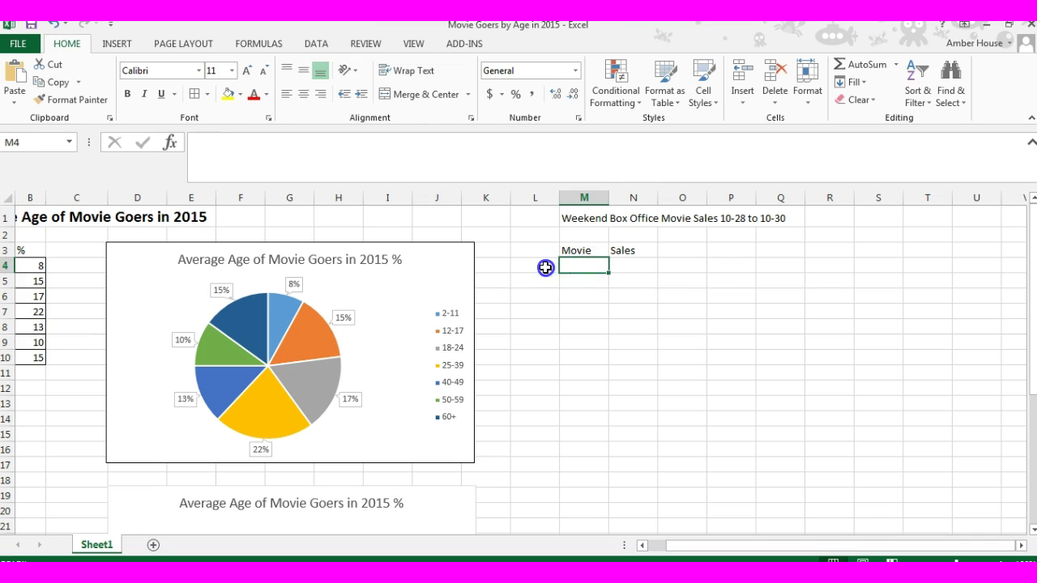
click(545, 267)
text(1)
key(Return)
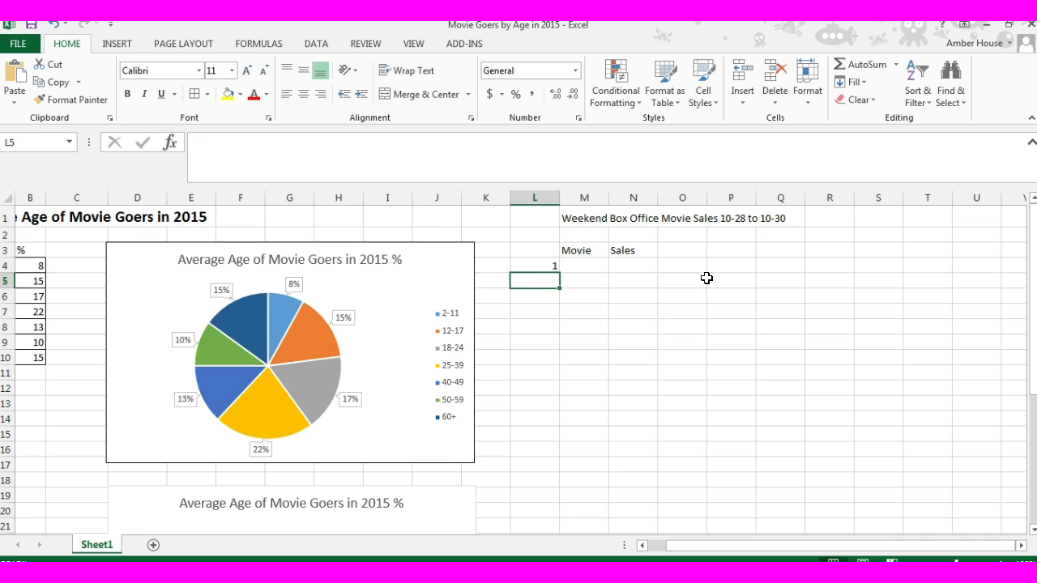
text(2)
key(Return)
text(3)
key(Return)
text(4)
key(Return)
text(5)
key(Return)
text(6)
key(Return)
text(7)
key(Return)
text(8)
key(Return)
Review the row numbers in column L and the two age pie charts.
click(542, 276)
drag(543, 271, 546, 389)
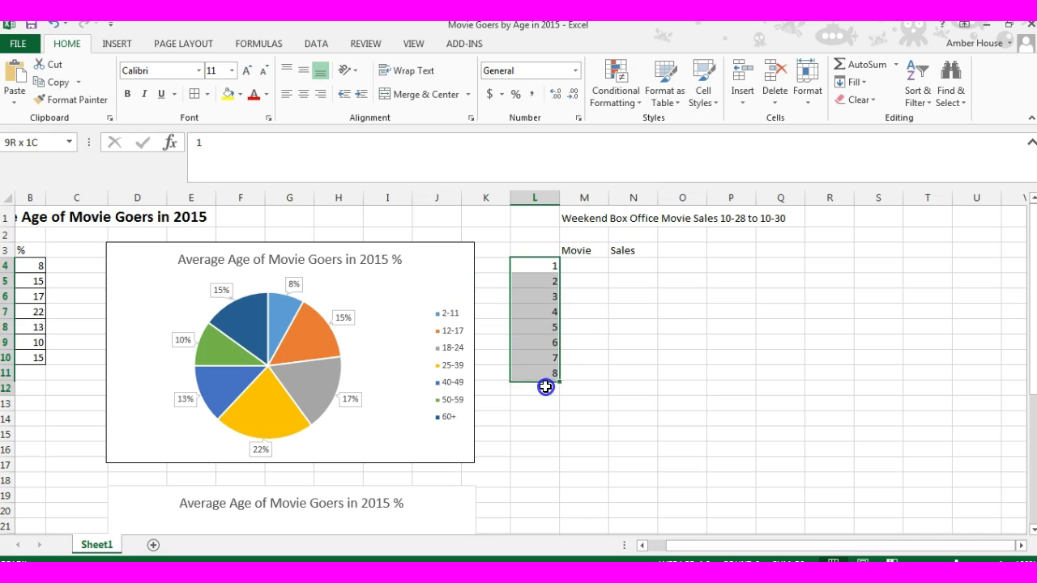
click(546, 373)
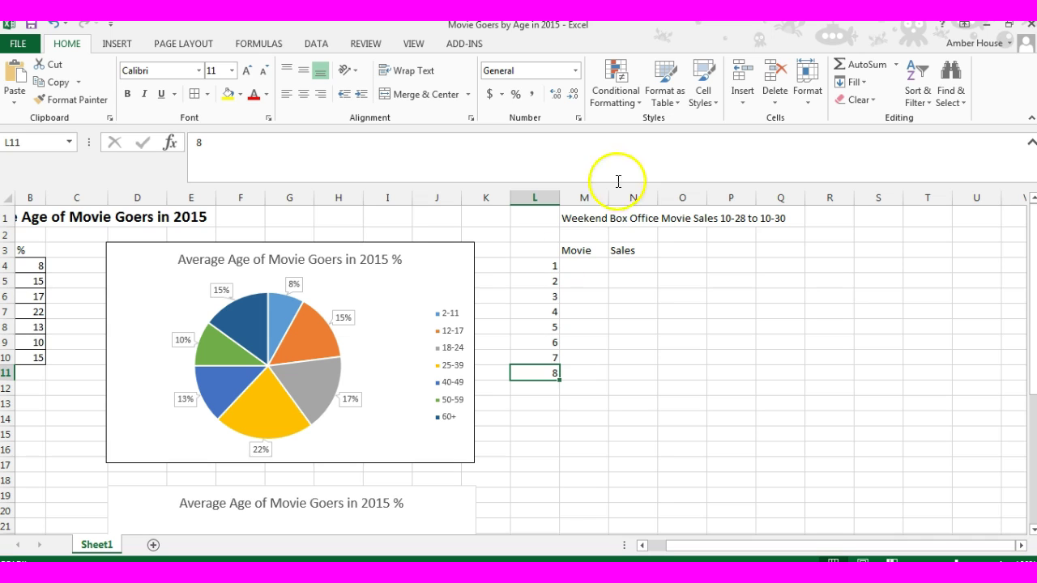
click(296, 245)
scroll(310, 247, down, 5)
click(343, 256)
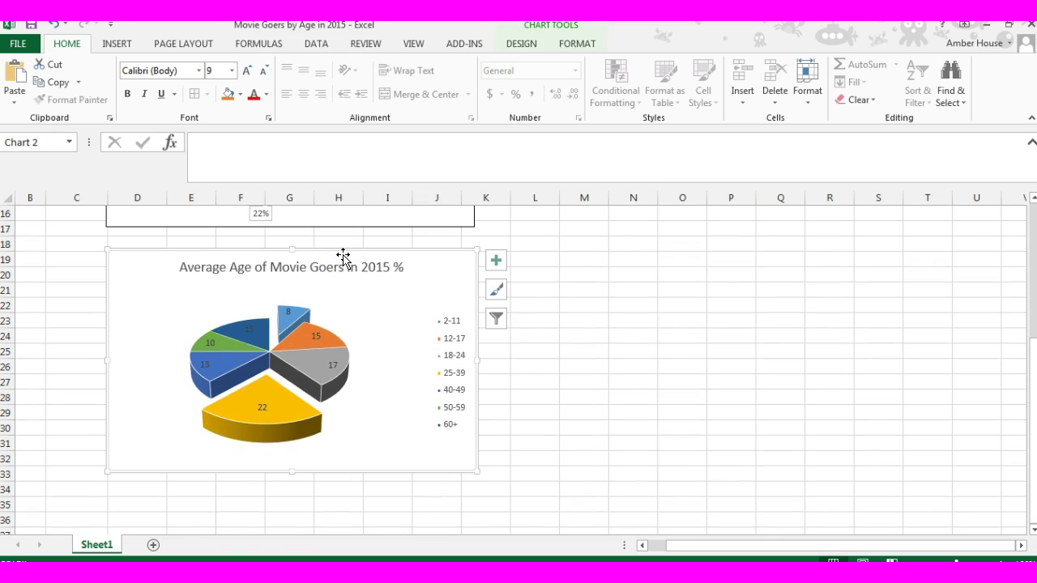
click(656, 346)
scroll(658, 349, up, 5)
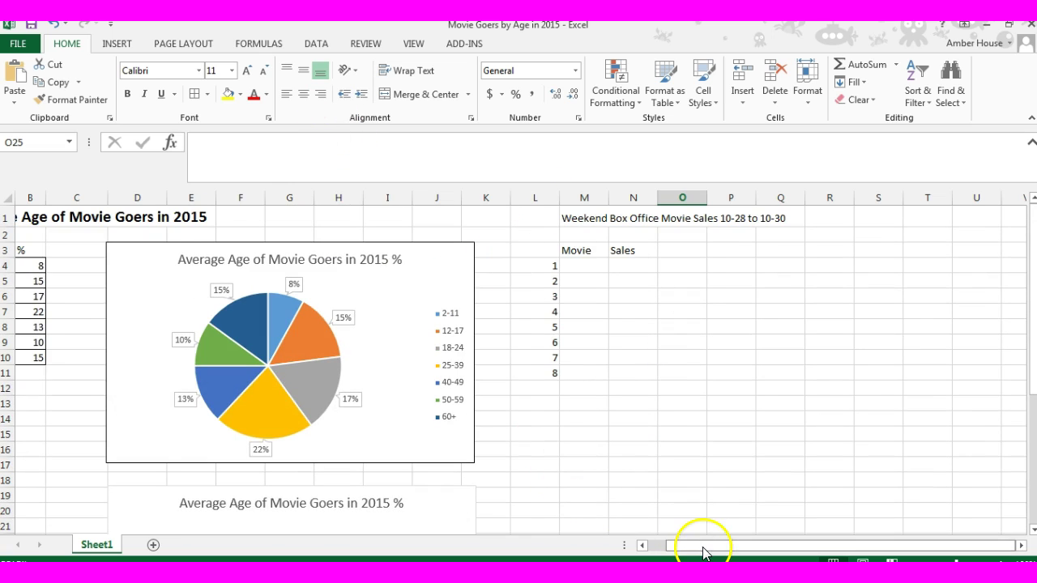
Review the age group table in A3:B10, including the percentages in B4:B10 that feed the pie chart.
drag(705, 547, 659, 552)
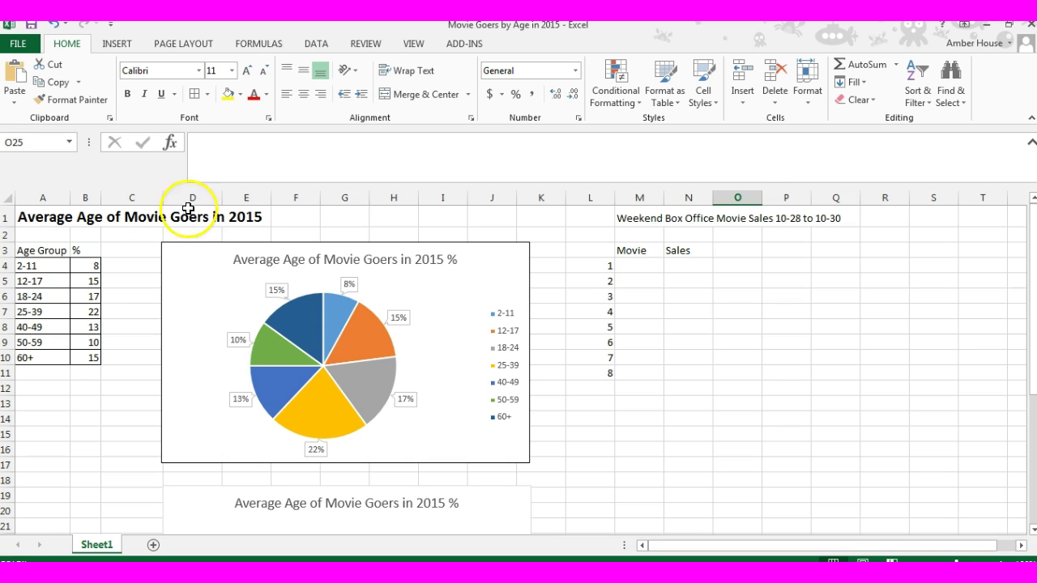
click(39, 264)
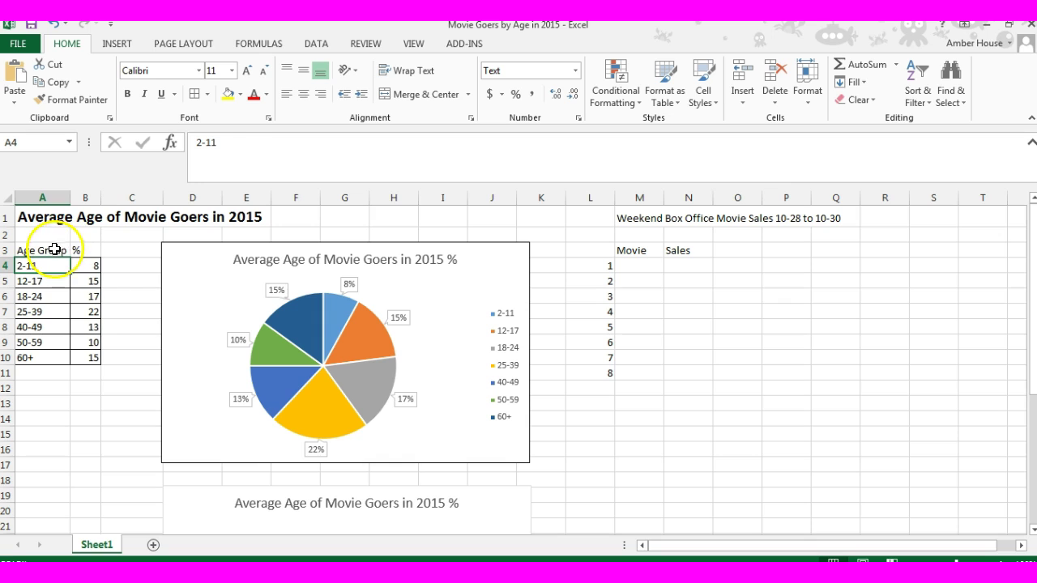
drag(56, 250, 79, 356)
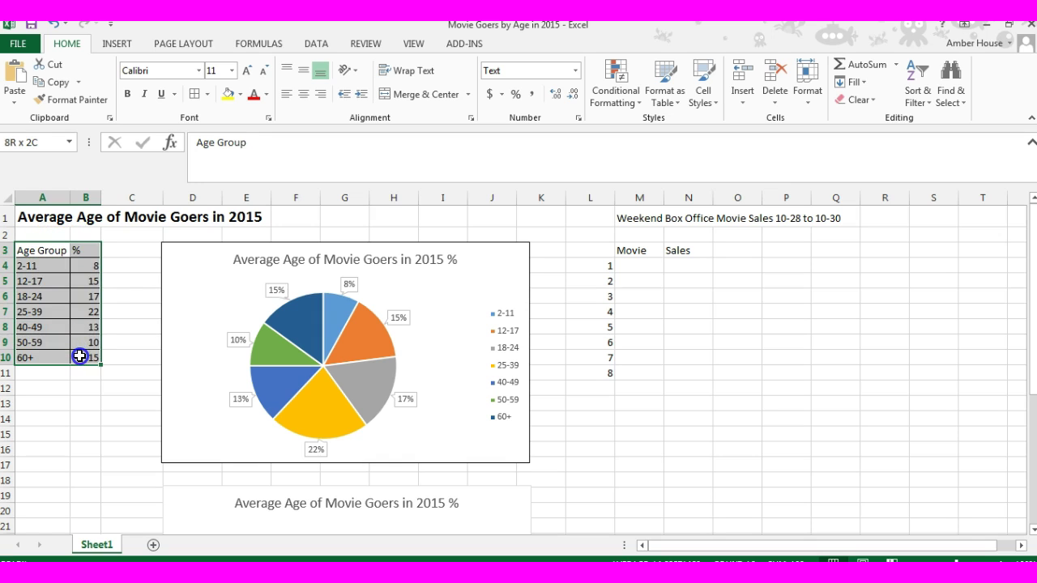
click(77, 436)
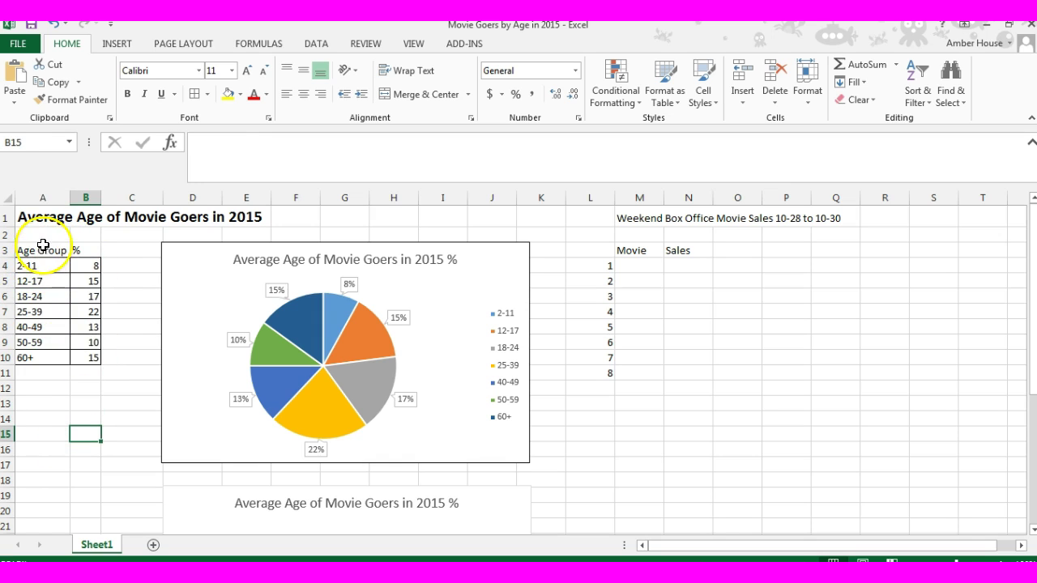
drag(90, 261, 83, 359)
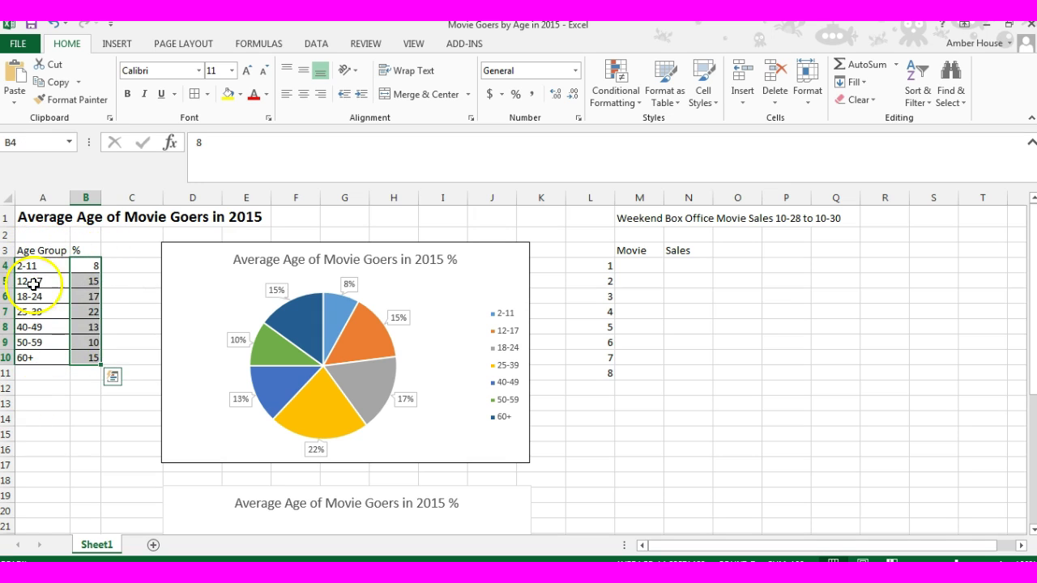
click(49, 449)
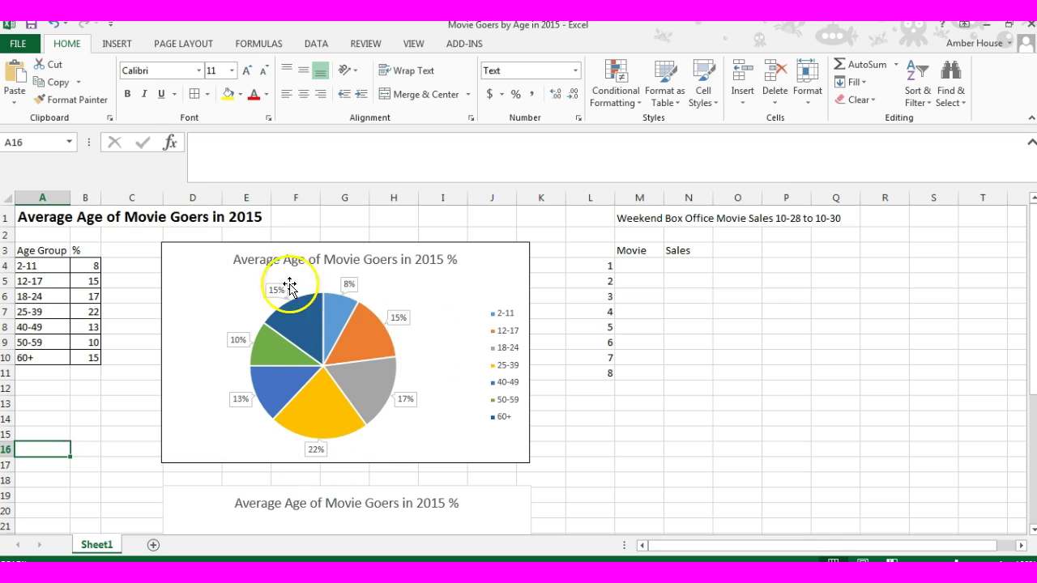